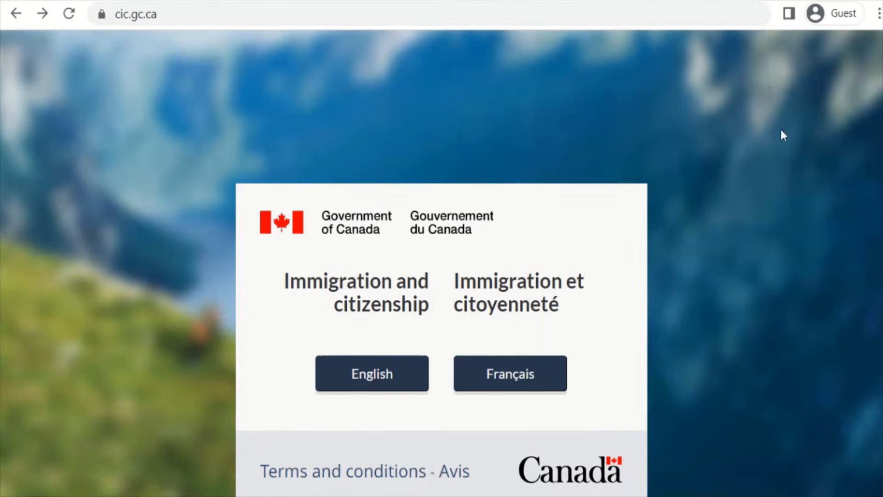
# Step: Switch the IRCC site to English and follow 'Sign in or create an account to apply online'
pyautogui.click(382, 370)
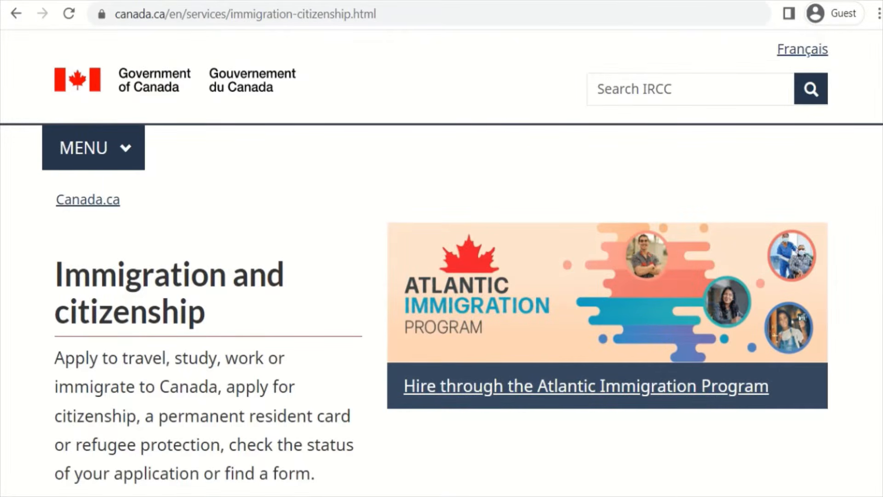
pyautogui.scroll(-15, 441, 276)
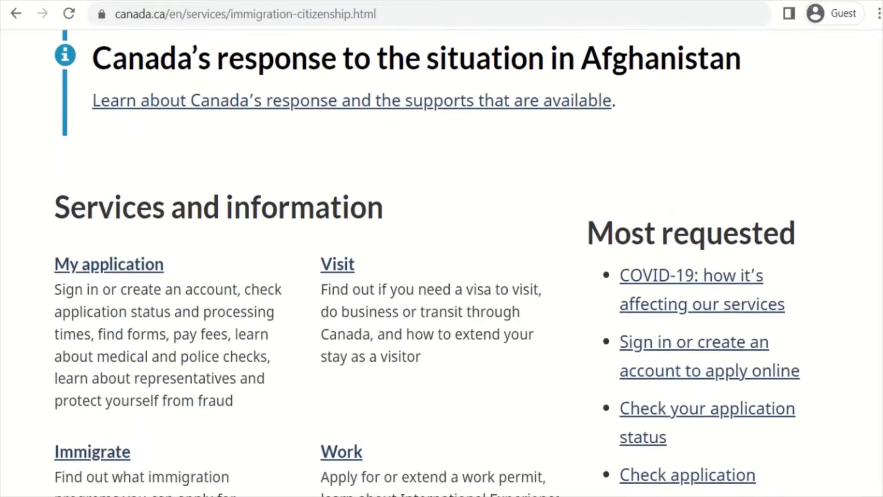
pyautogui.scroll(-2, 442, 262)
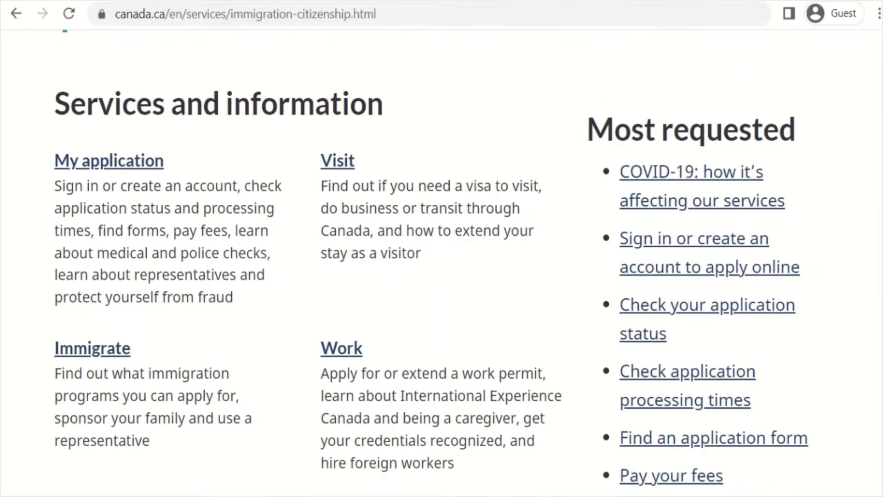
pyautogui.click(706, 249)
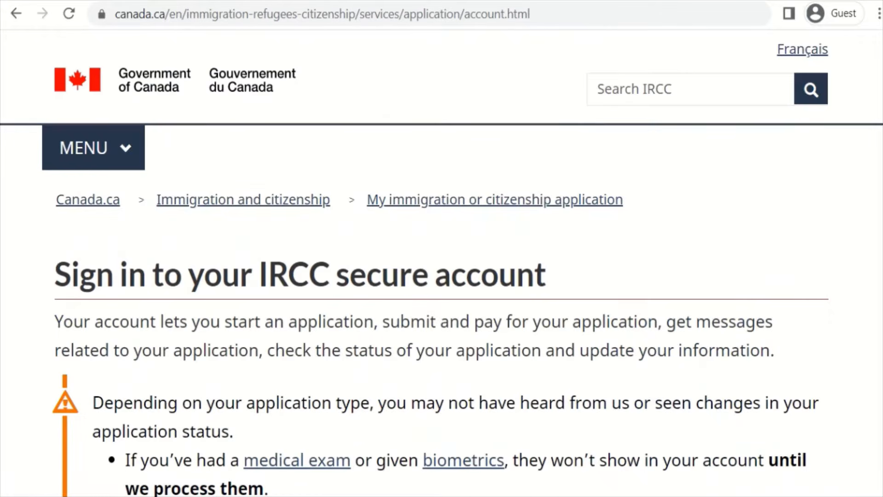
# Step: Go to the IRCC secure account registration page and choose Register with GCKey
pyautogui.scroll(-9, 442, 262)
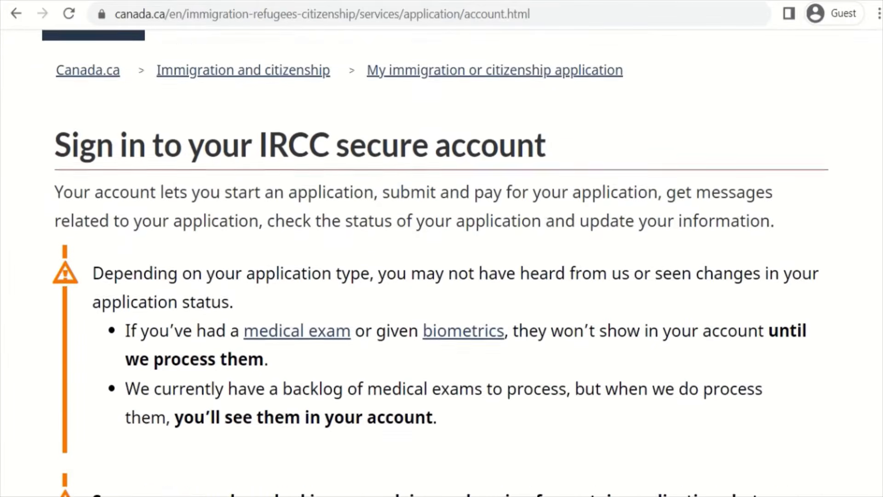
pyautogui.scroll(-6, 441, 262)
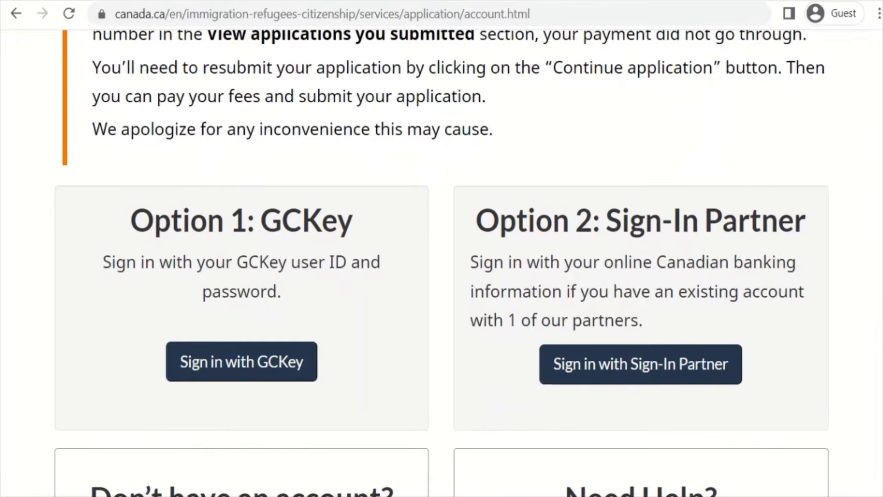
pyautogui.scroll(-4, 203, 234)
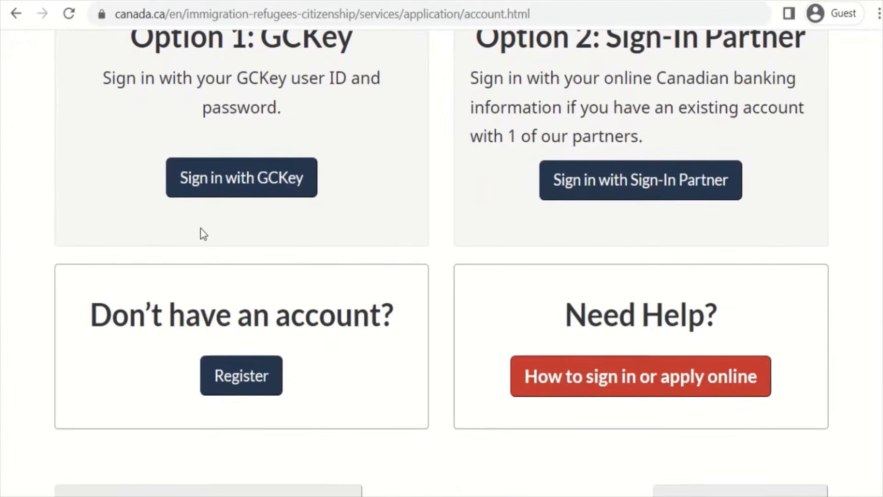
pyautogui.click(240, 379)
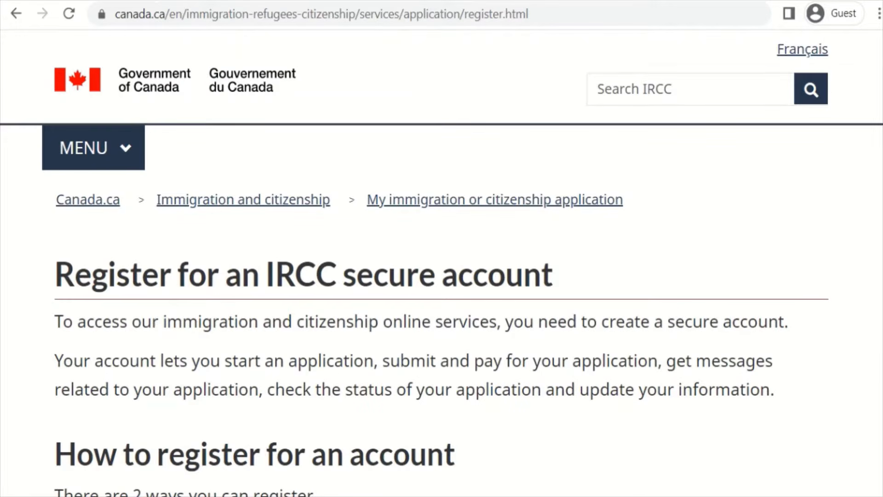
pyautogui.scroll(-6, 441, 264)
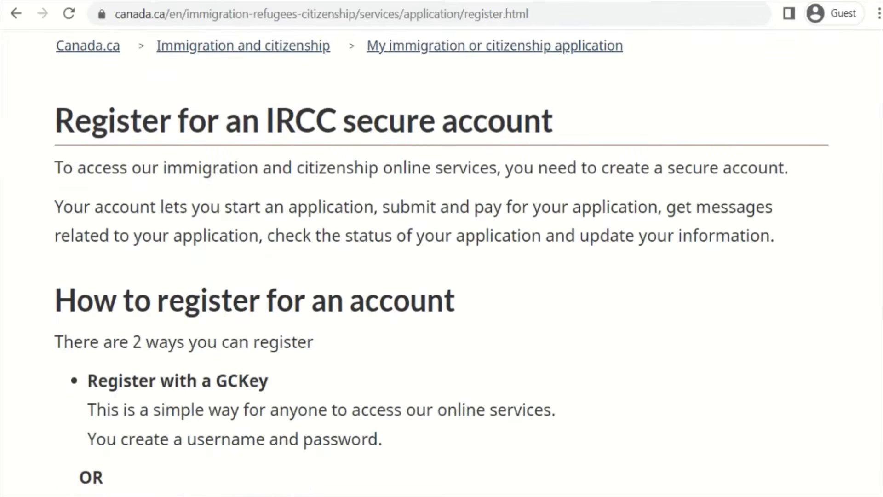
pyautogui.scroll(-14, 195, 286)
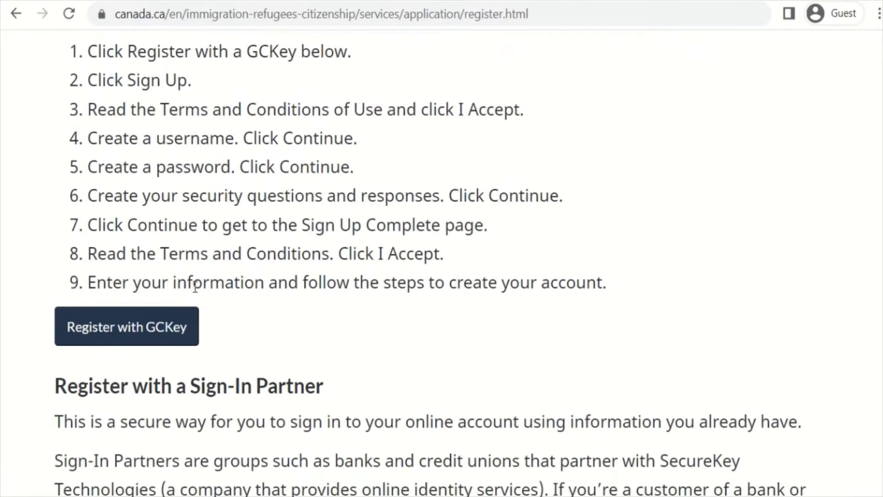
pyautogui.click(144, 342)
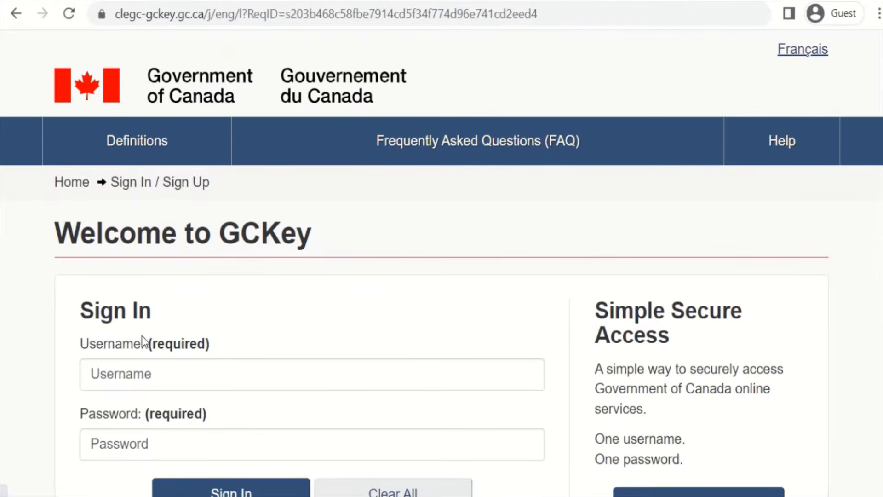
# Step: Begin a new GCKey sign-up and accept the Terms and Conditions of Use
pyautogui.scroll(-2, 441, 262)
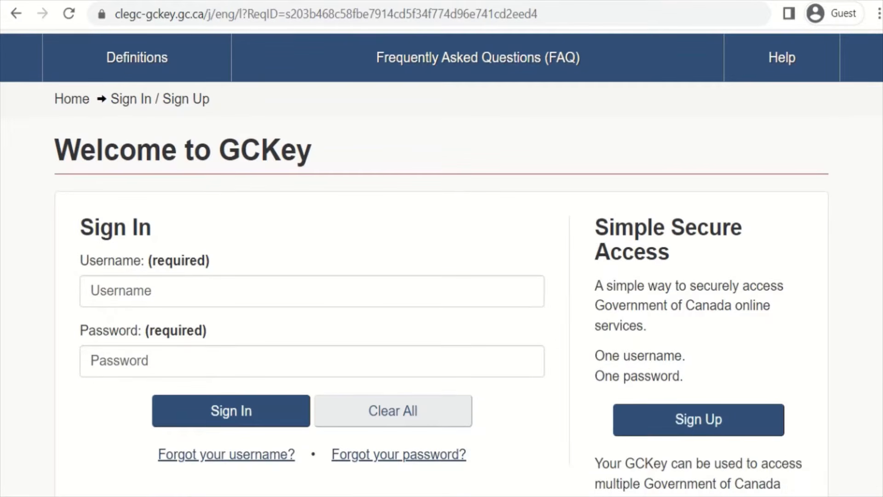
pyautogui.click(107, 291)
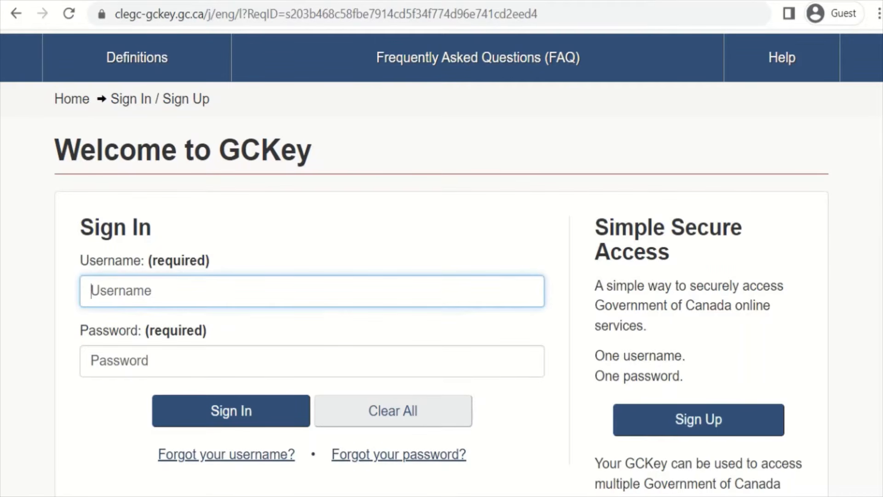
pyautogui.scroll(-5, 838, 285)
pyautogui.scroll(3, 838, 285)
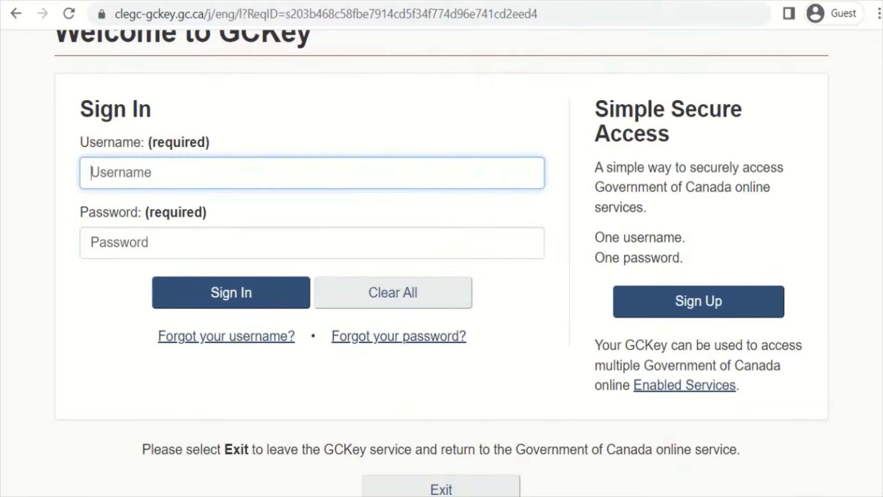
pyautogui.click(701, 302)
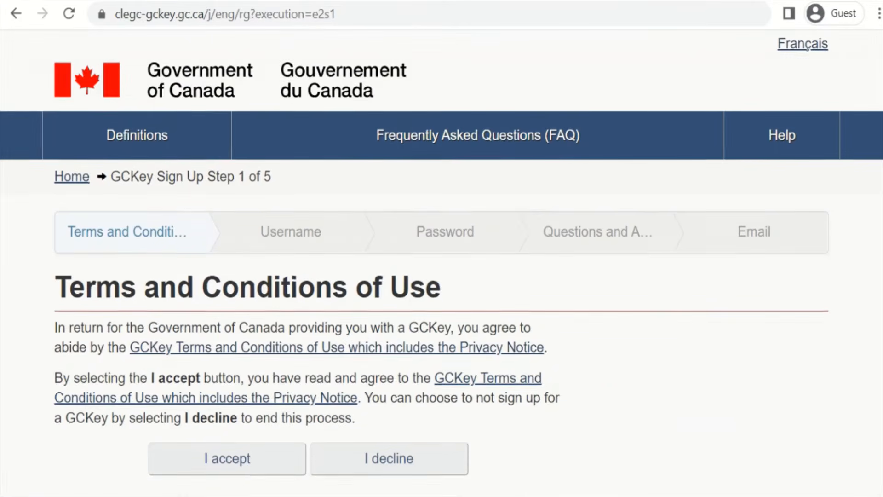
pyautogui.scroll(-4, 675, 316)
pyautogui.click(224, 259)
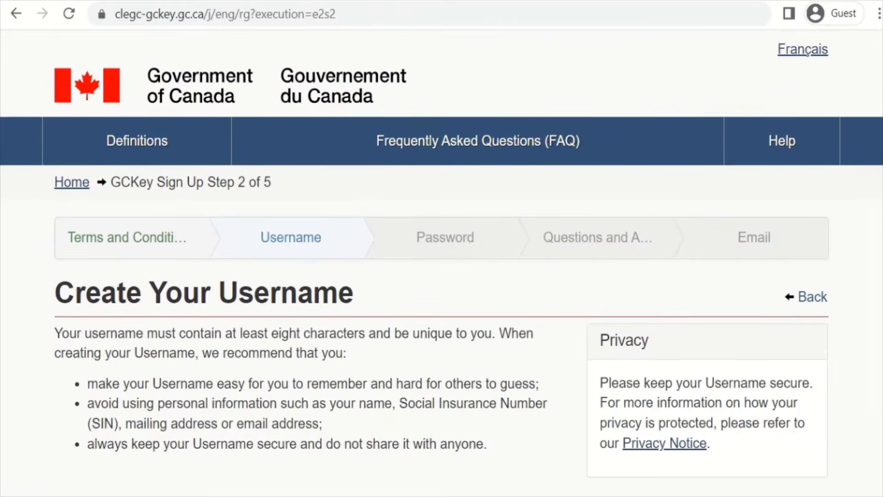
# Step: Enter a new GCKey username of at least eight characters and continue
pyautogui.scroll(-5, 441, 262)
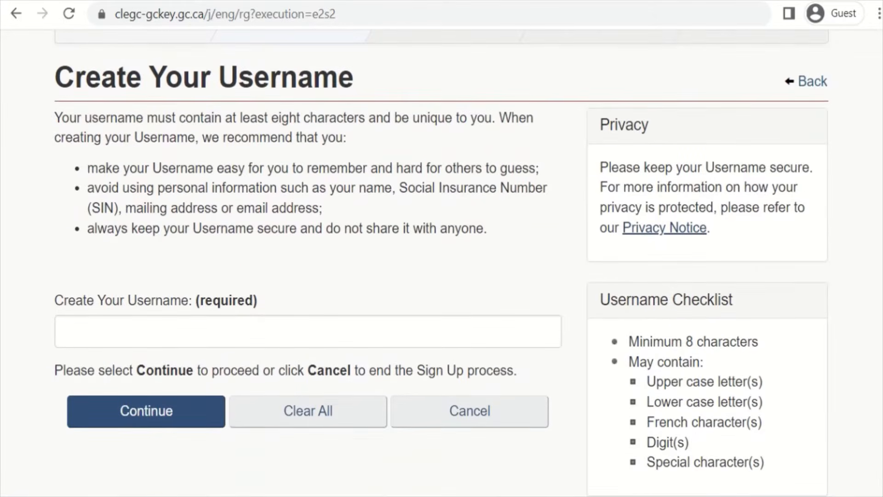
pyautogui.click(141, 342)
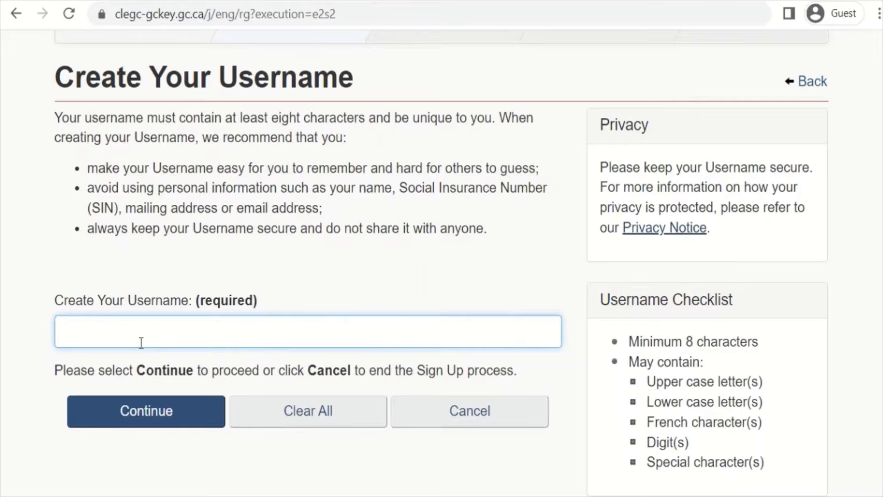
pyautogui.write('sm')
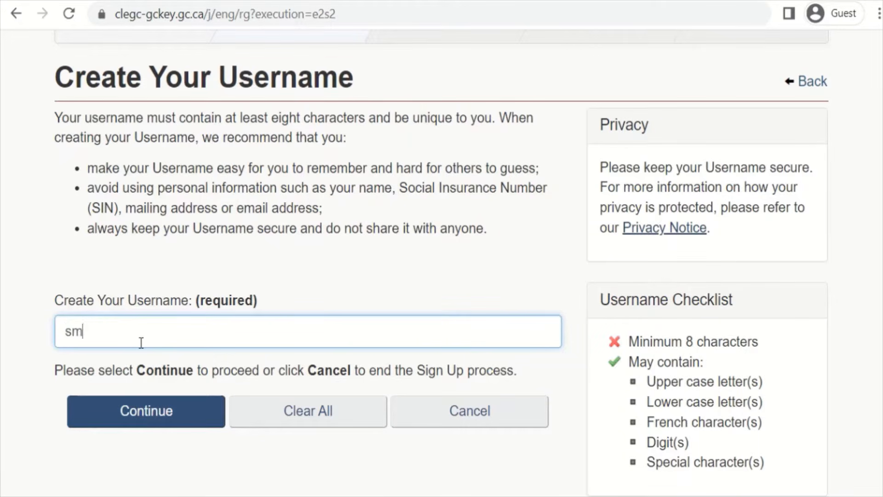
pyautogui.write('ihubcanada')
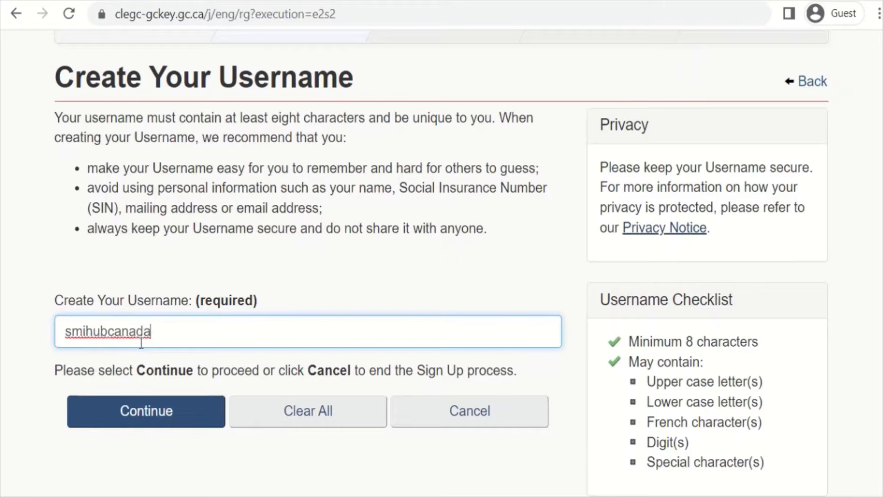
pyautogui.write('10')
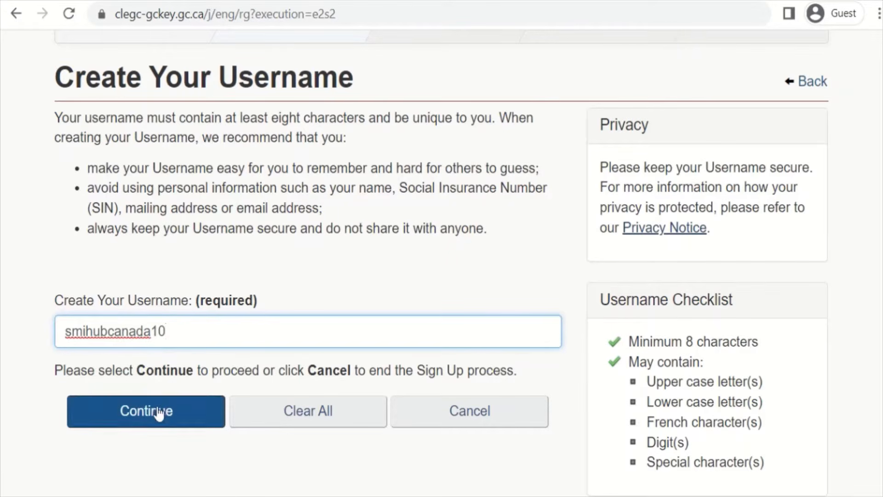
pyautogui.click(157, 410)
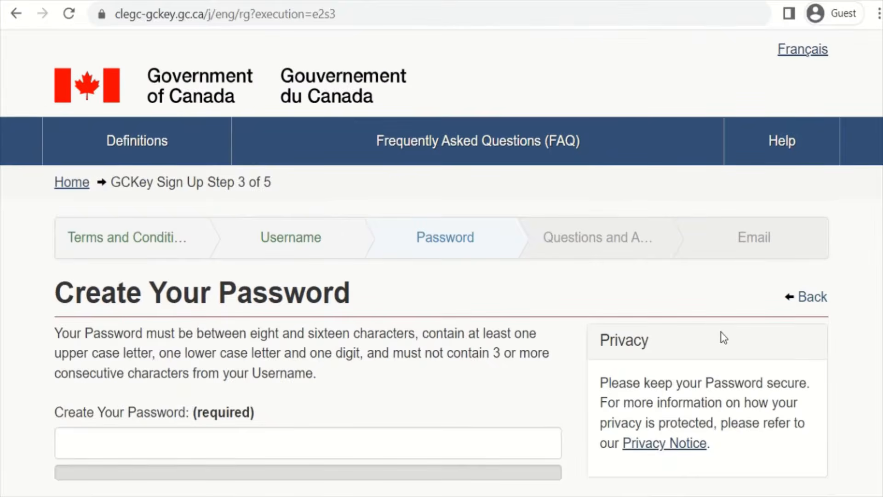
# Step: Enter a strong account password, confirm it with a matching entry, and continue
pyautogui.scroll(-2, 134, 359)
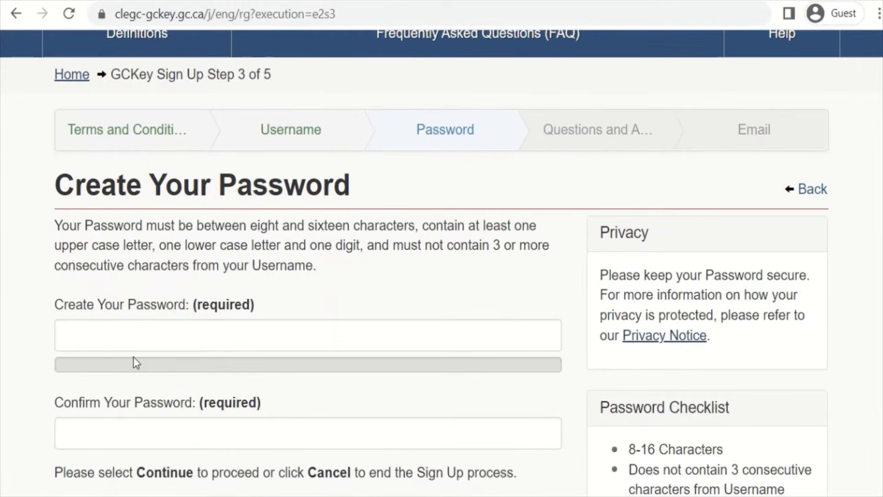
pyautogui.click(123, 332)
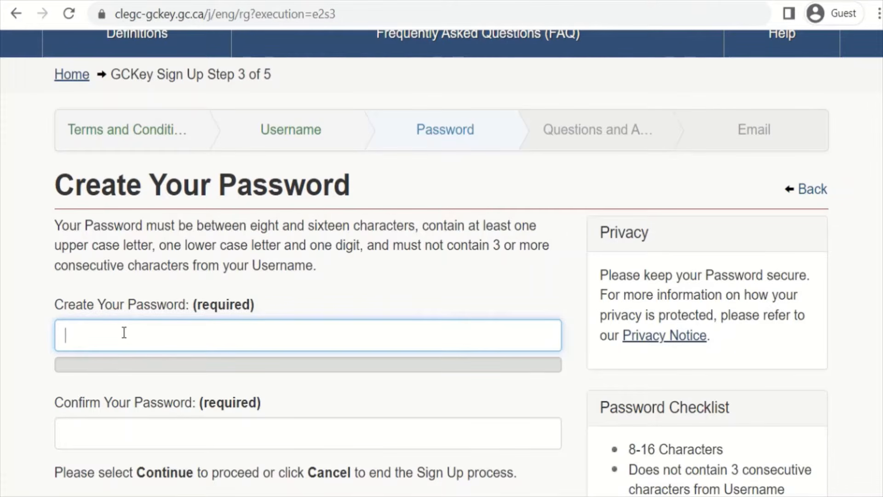
pyautogui.write('••')
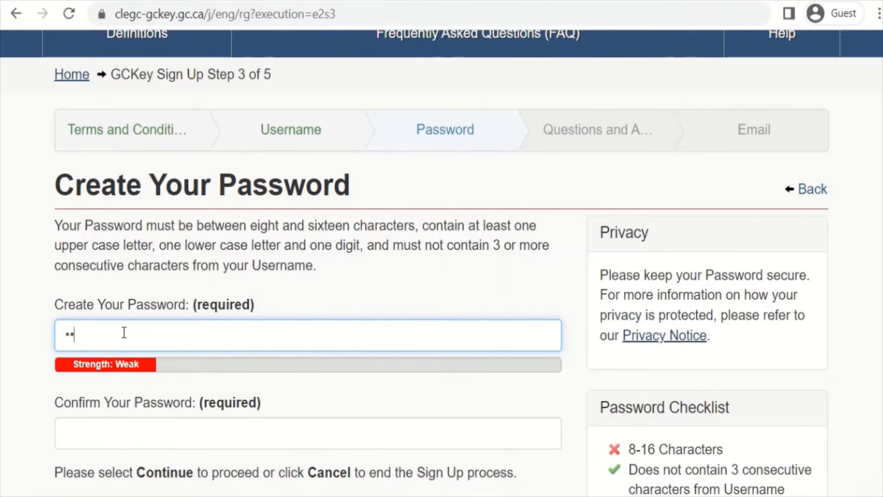
pyautogui.write('•')
pyautogui.press('BackSpace')
pyautogui.press('BackSpace')
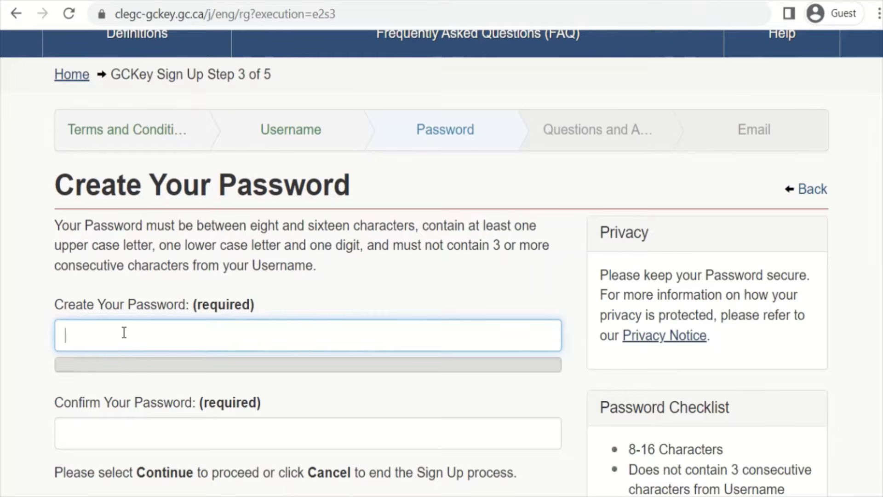
pyautogui.press('capslock')
pyautogui.press('capslock')
pyautogui.write('•••••••••')
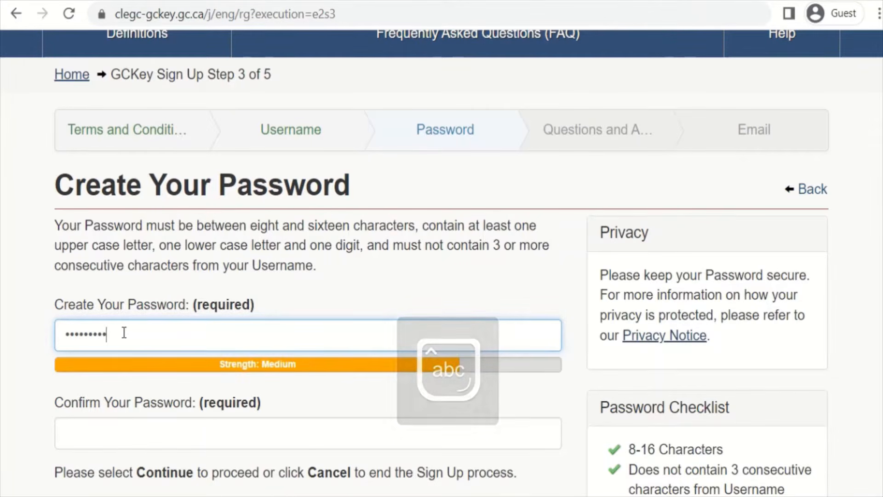
pyautogui.write('•••')
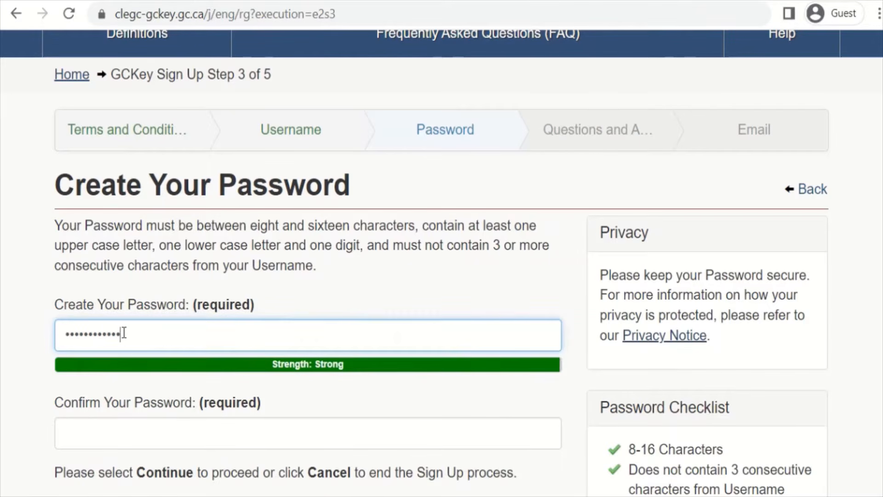
pyautogui.click(100, 442)
pyautogui.press('capslock')
pyautogui.press('capslock')
pyautogui.write('••••••••')
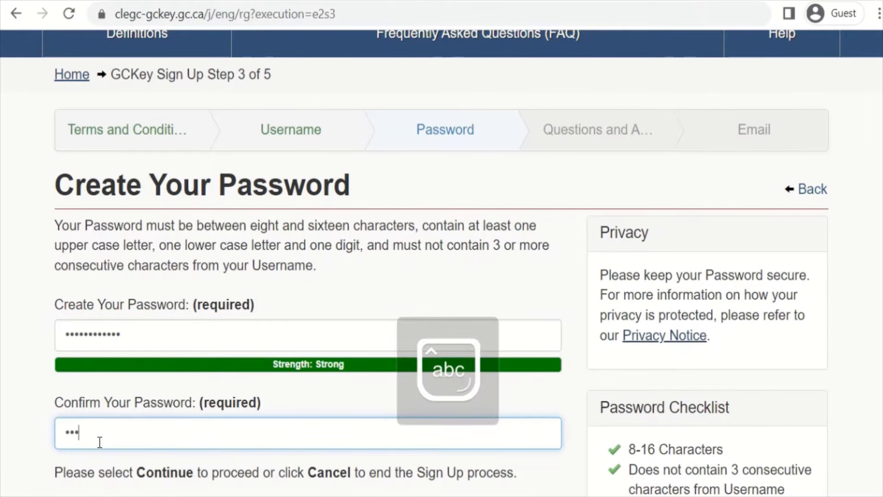
pyautogui.write('•••••')
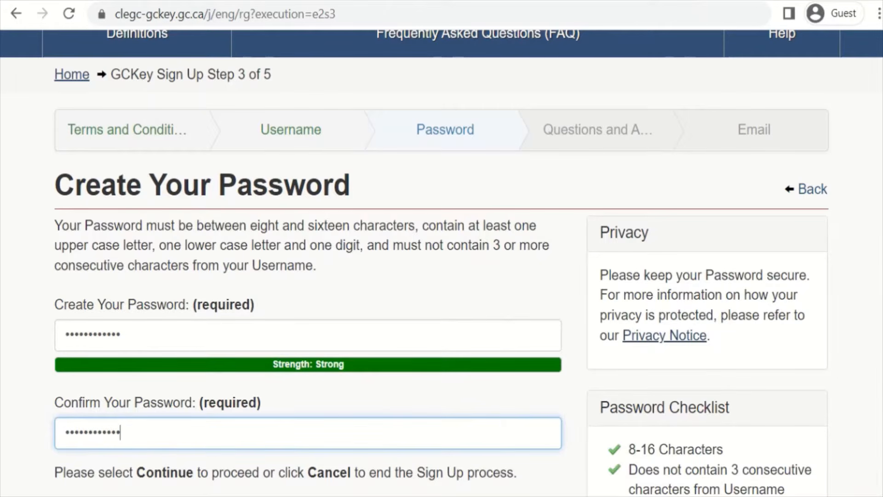
pyautogui.scroll(-3, 296, 274)
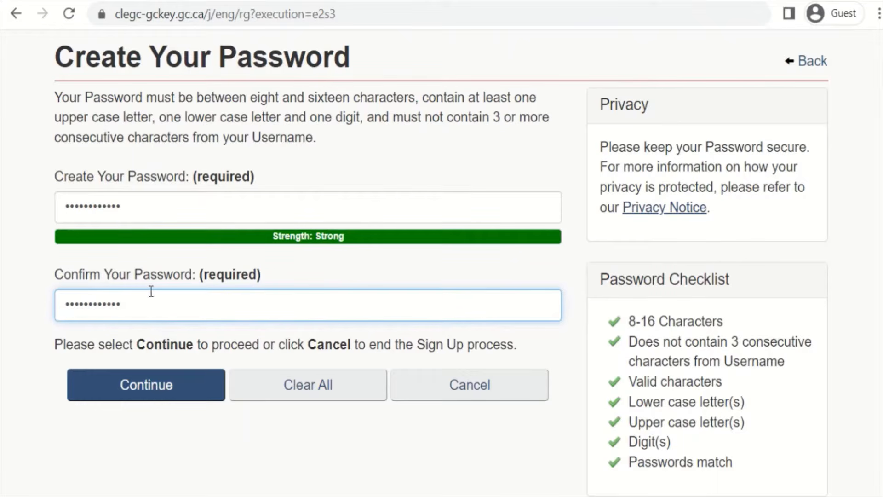
pyautogui.click(150, 385)
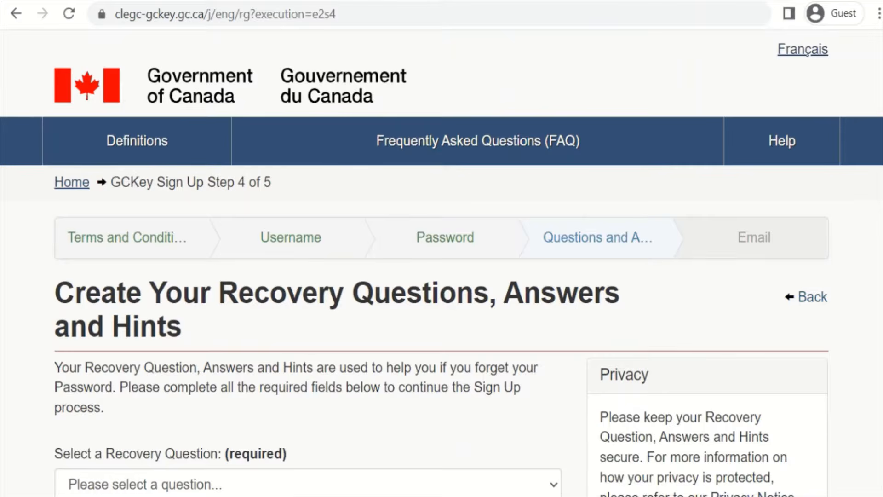
# Step: Choose 'Where did I go for my honeymoon?' as the recovery question and enter its answer
pyautogui.scroll(-10, 442, 262)
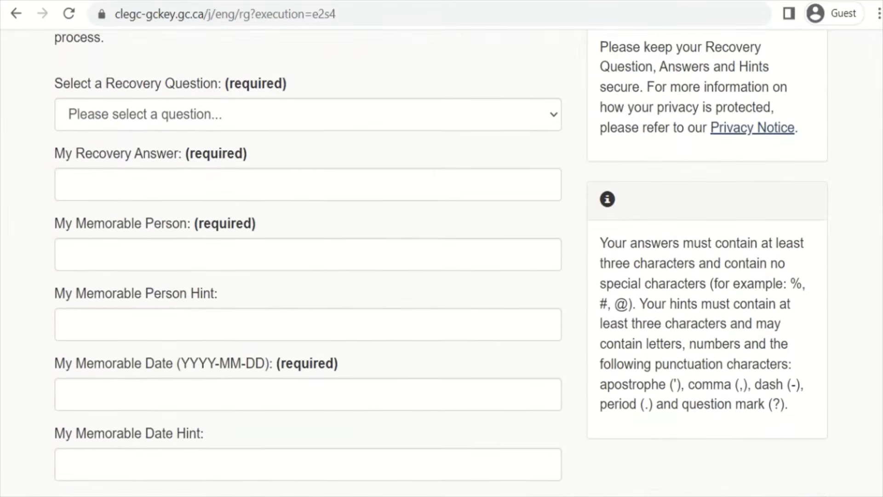
pyautogui.scroll(10, 878, 248)
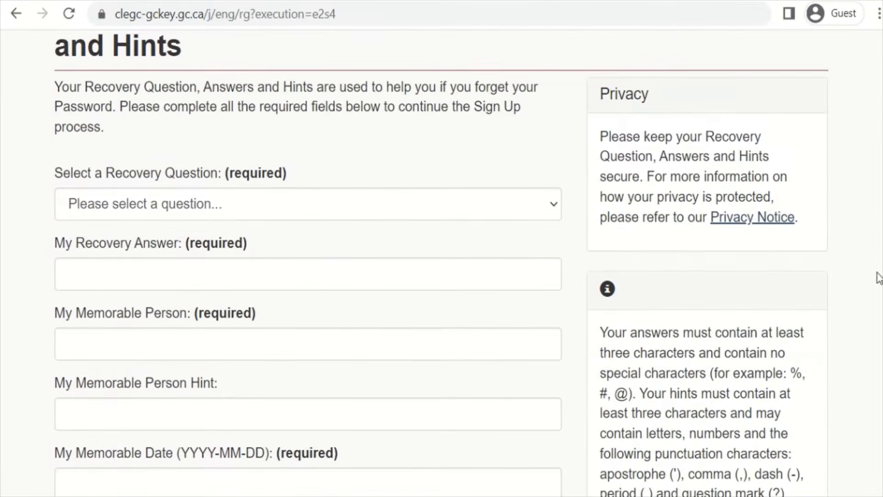
pyautogui.click(309, 289)
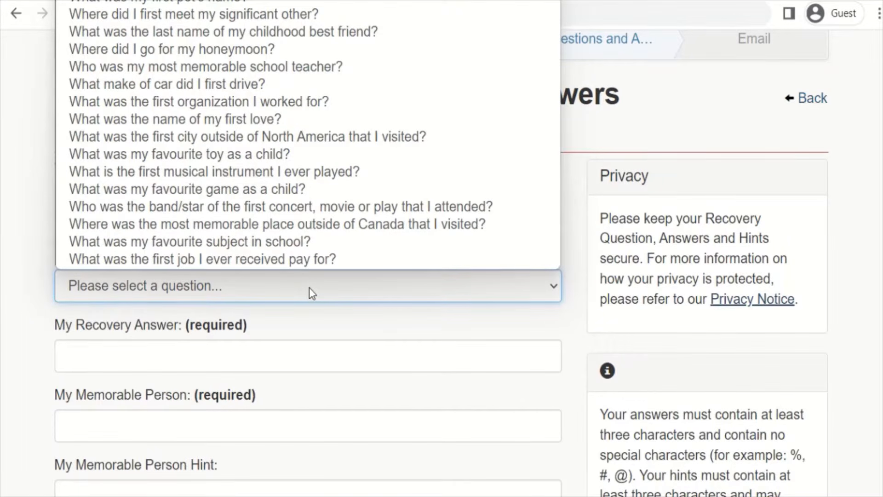
pyautogui.click(275, 52)
pyautogui.click(182, 363)
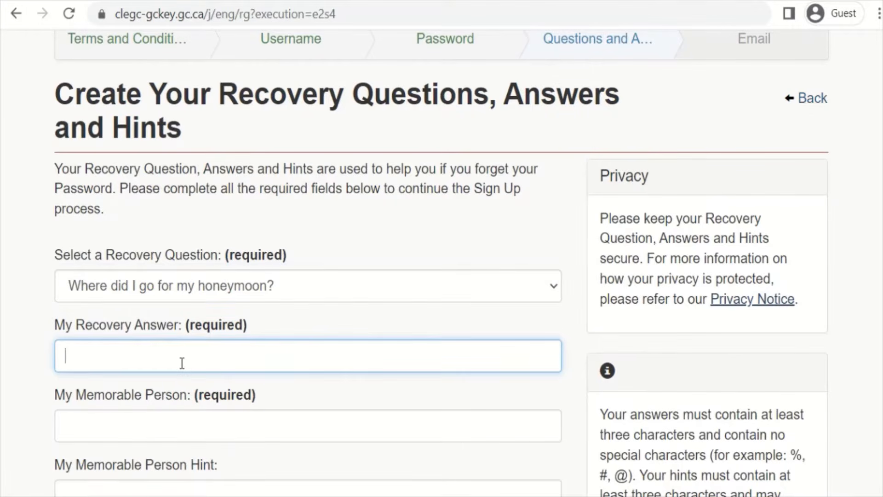
pyautogui.press('capslock')
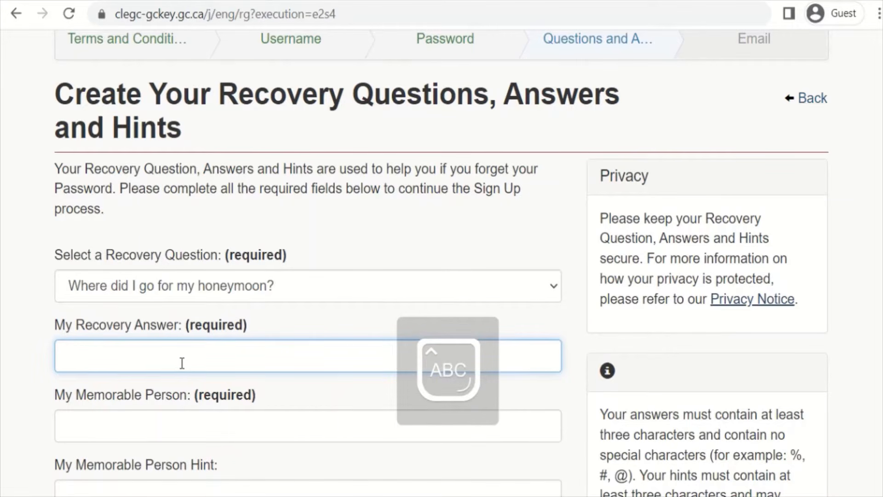
pyautogui.press('capslock')
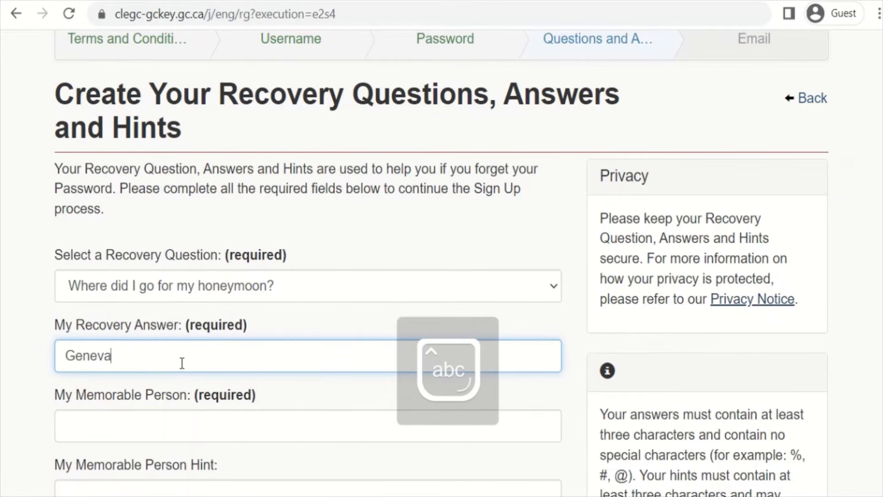
# Step: Fill in the memorable person's name and its hint
pyautogui.click(182, 417)
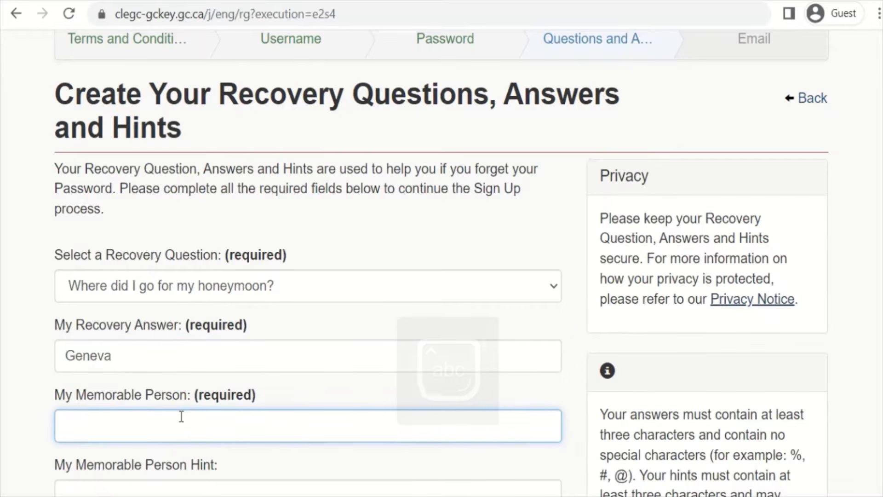
pyautogui.scroll(-3, 441, 264)
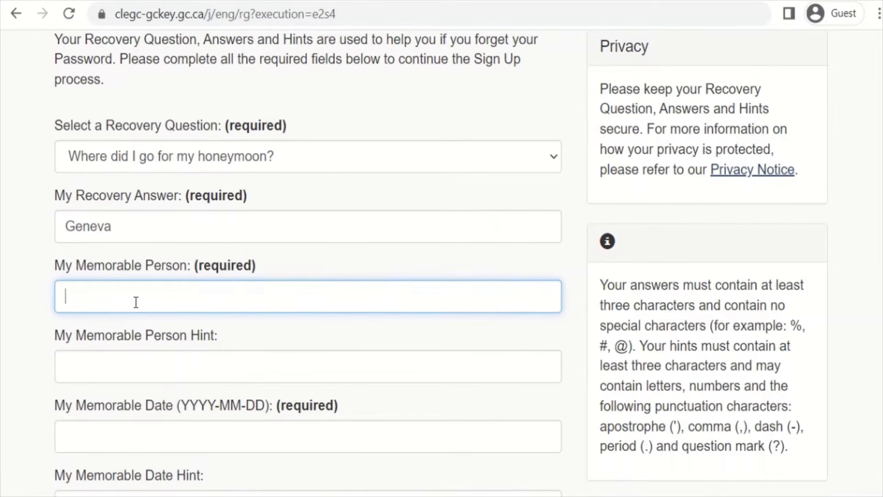
pyautogui.press('capslock')
pyautogui.write('DAAUGHTE')
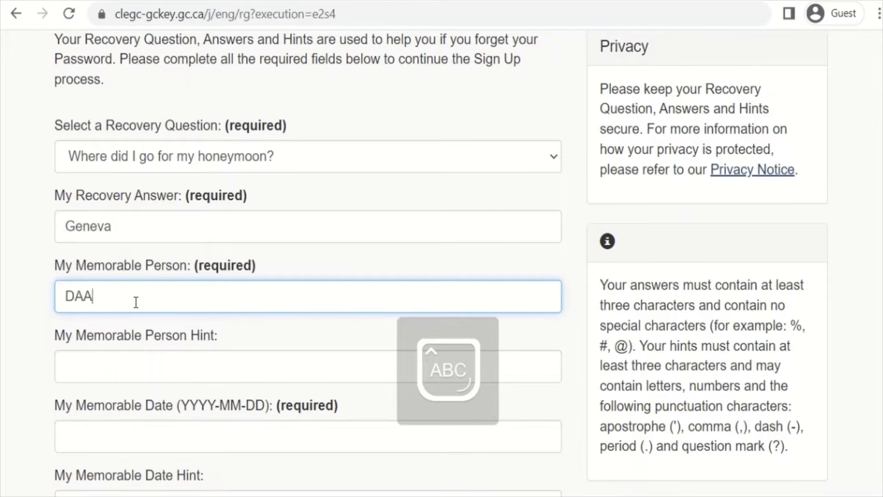
pyautogui.press('BackSpace')
pyautogui.press('BackSpace')
pyautogui.press('BackSpace')
pyautogui.press('BackSpace')
pyautogui.press('BackSpace')
pyautogui.press('BackSpace')
pyautogui.press('BackSpace')
pyautogui.press('BackSpace')
pyautogui.press('capslock')
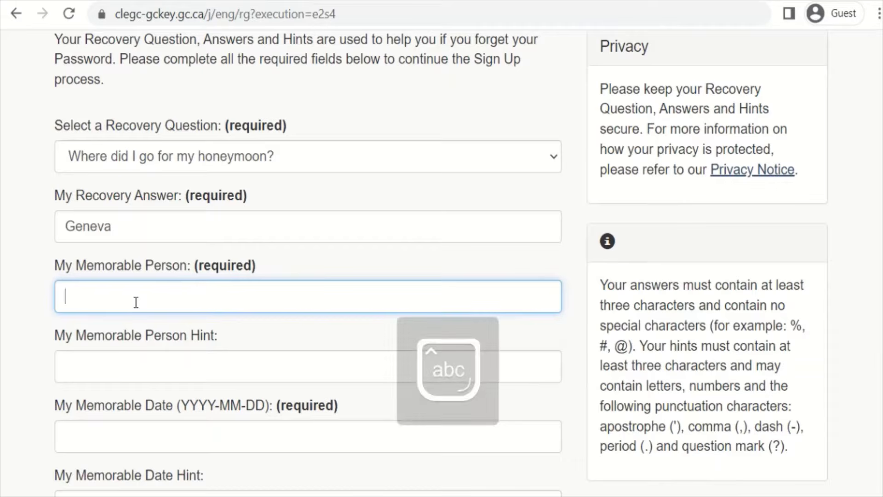
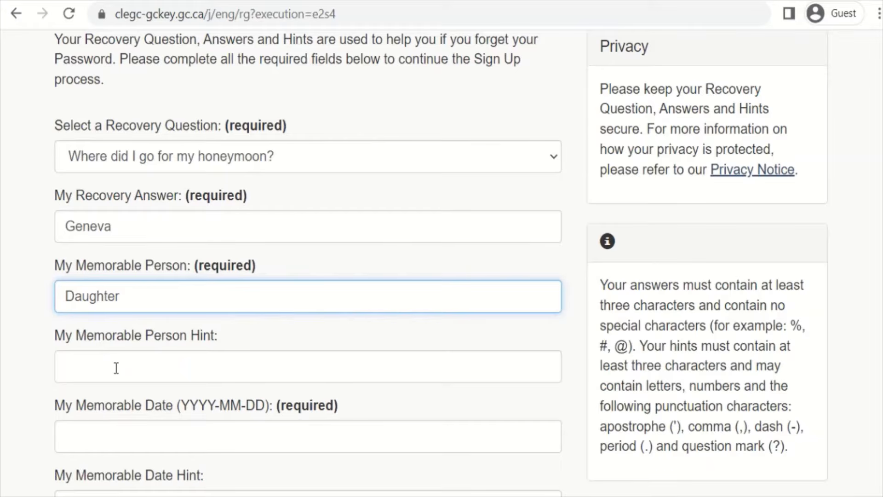
pyautogui.click(116, 368)
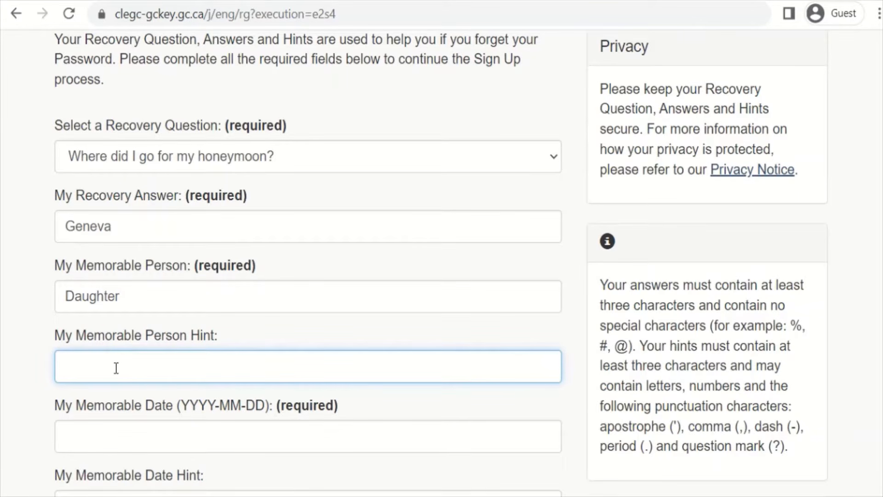
pyautogui.write('m')
pyautogui.moveTo(128, 290); pyautogui.dragTo(44, 301)
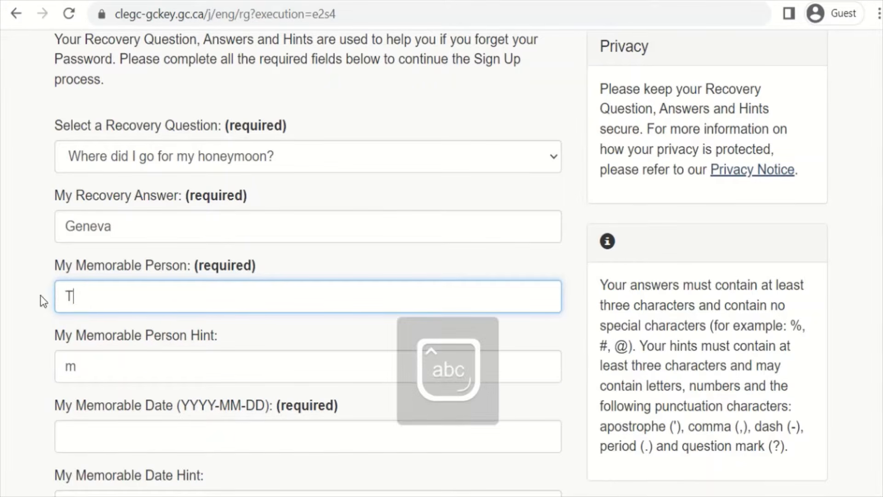
pyautogui.click(87, 366)
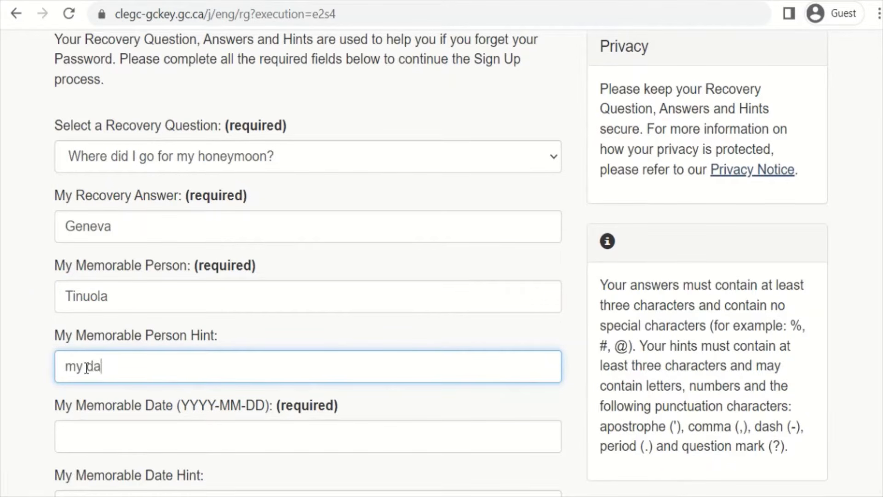
# Step: Enter the memorable date and its hint
pyautogui.click(105, 438)
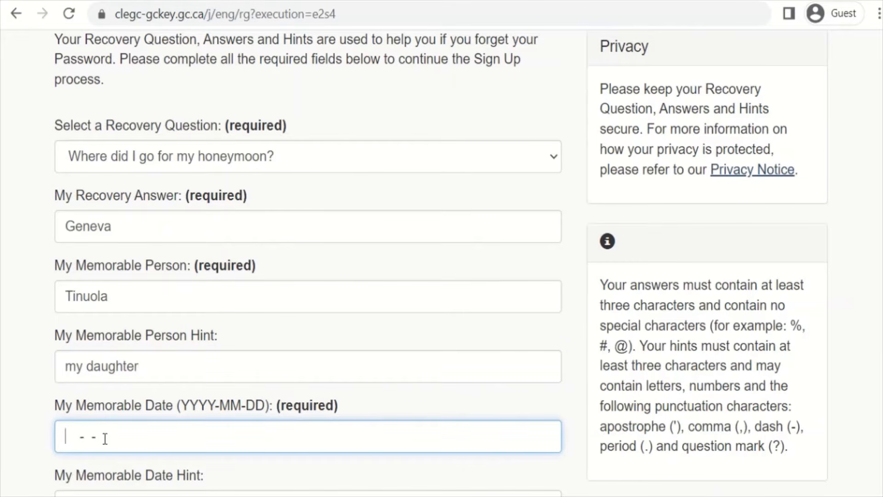
pyautogui.scroll(-3, 177, 424)
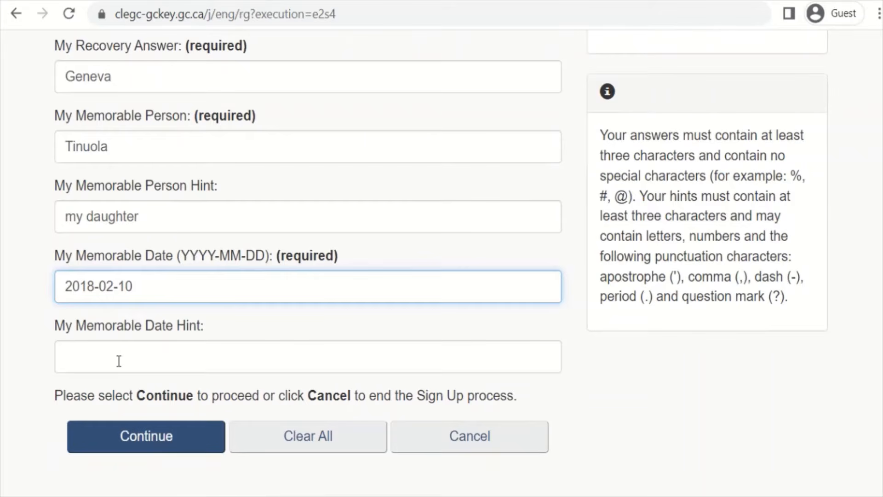
pyautogui.click(119, 361)
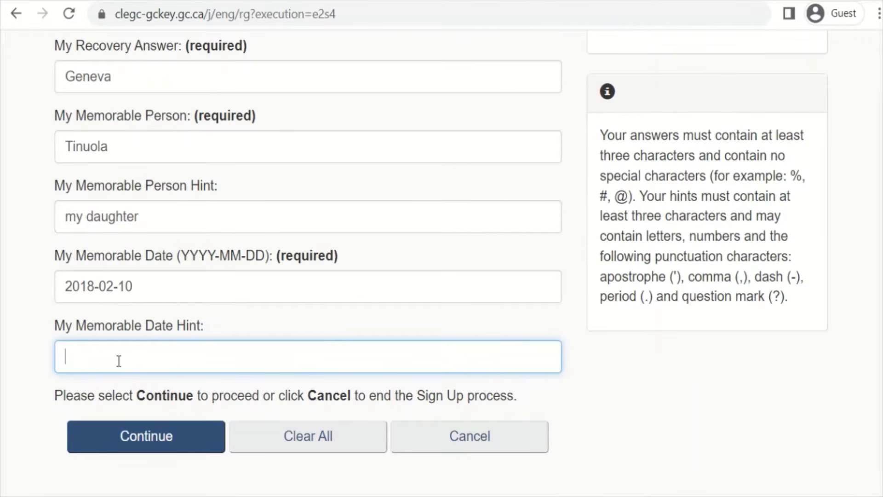
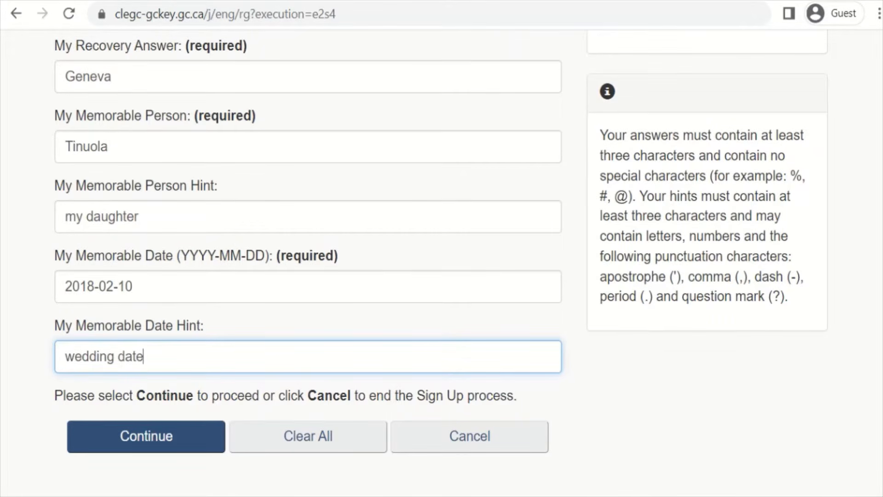
pyautogui.scroll(3, 304, 262)
pyautogui.scroll(-3, 442, 262)
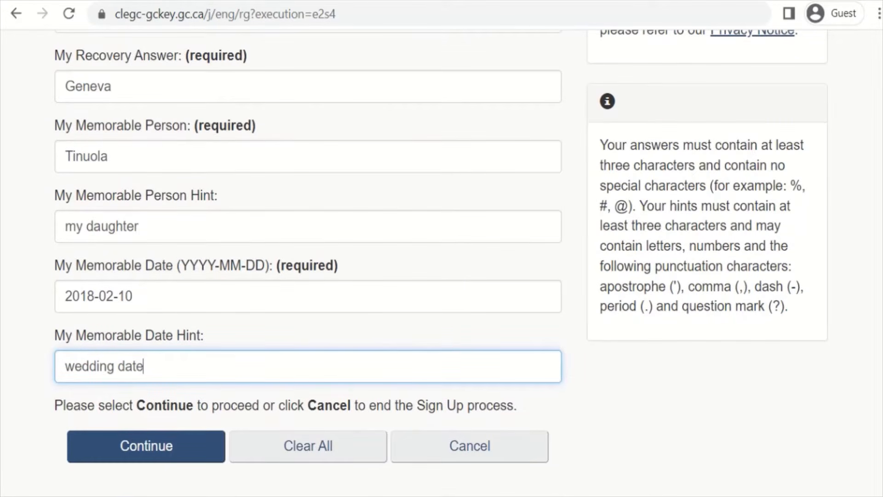
pyautogui.scroll(-1, 189, 449)
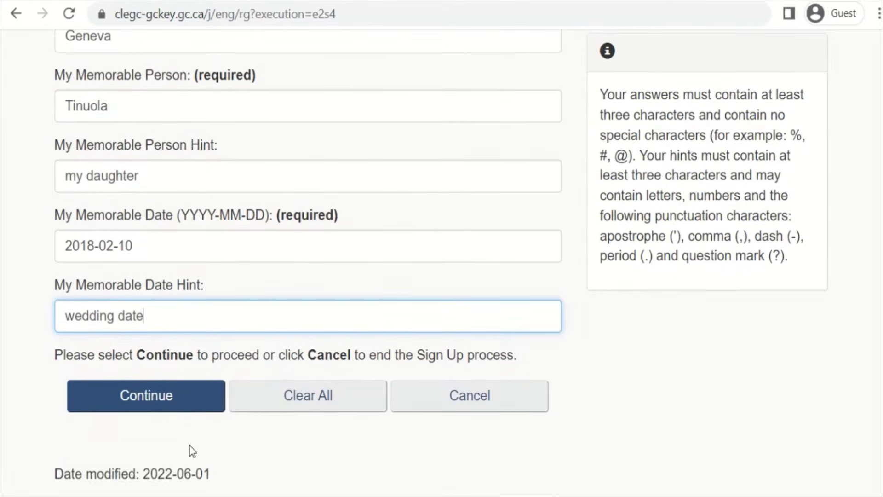
# Step: Submit the recovery details and enter the account's e-mail address
pyautogui.click(181, 401)
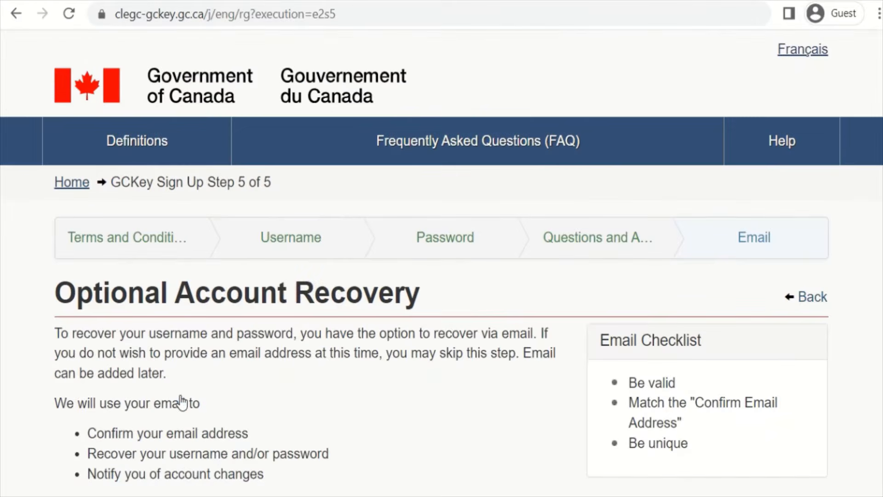
pyautogui.scroll(-5, 299, 347)
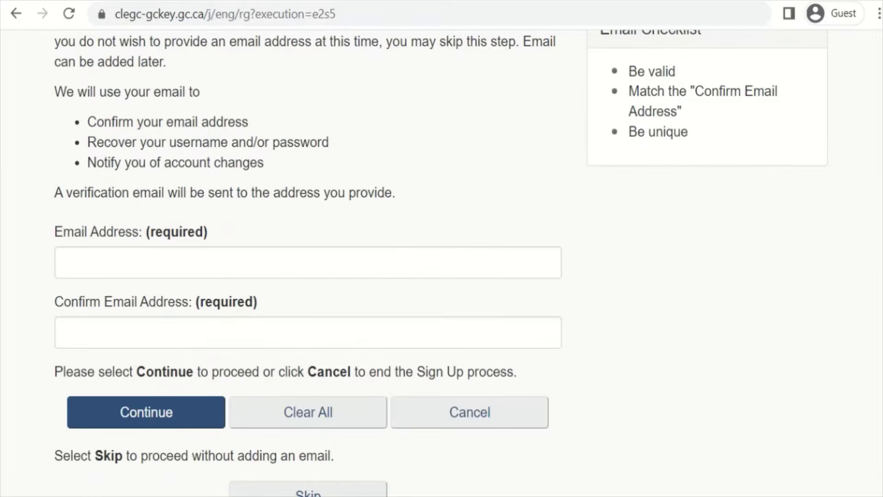
pyautogui.click(267, 261)
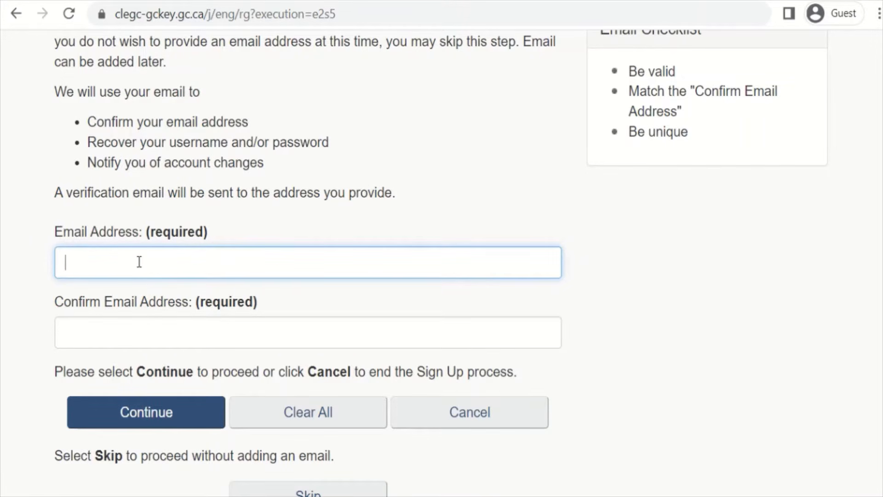
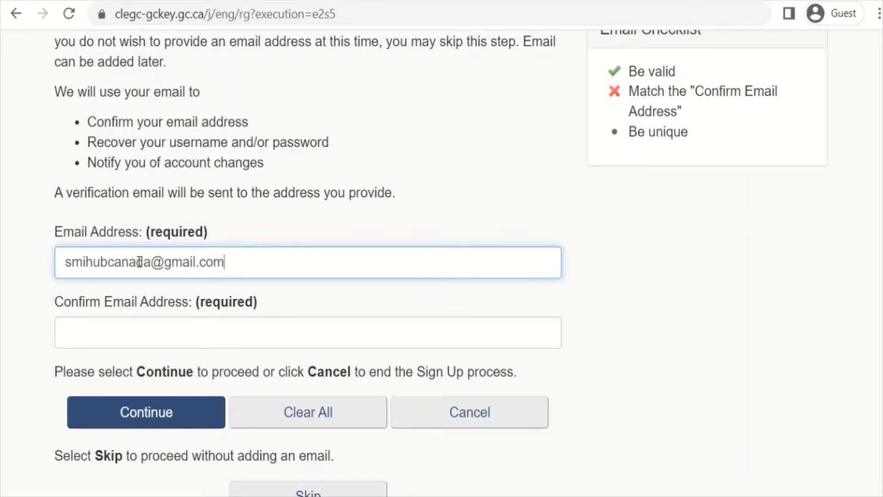
# Step: Re-enter the same e-mail address in the confirmation field and complete the GCKey sign-up
pyautogui.click(126, 336)
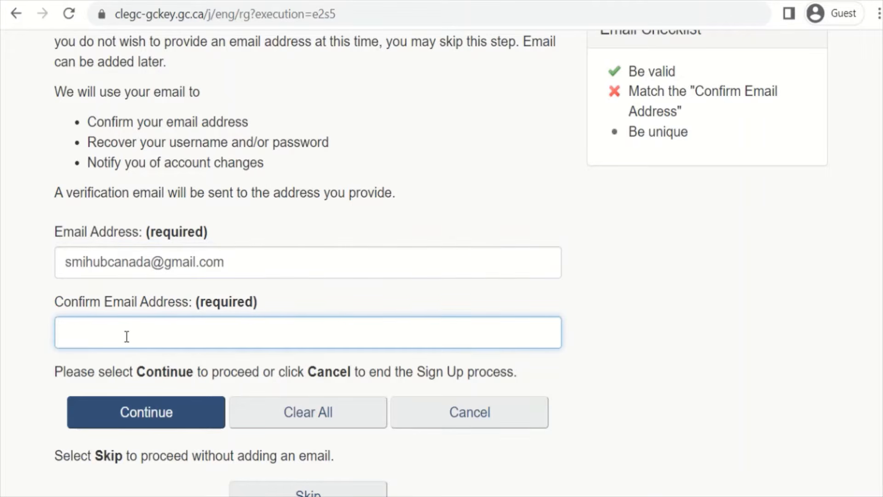
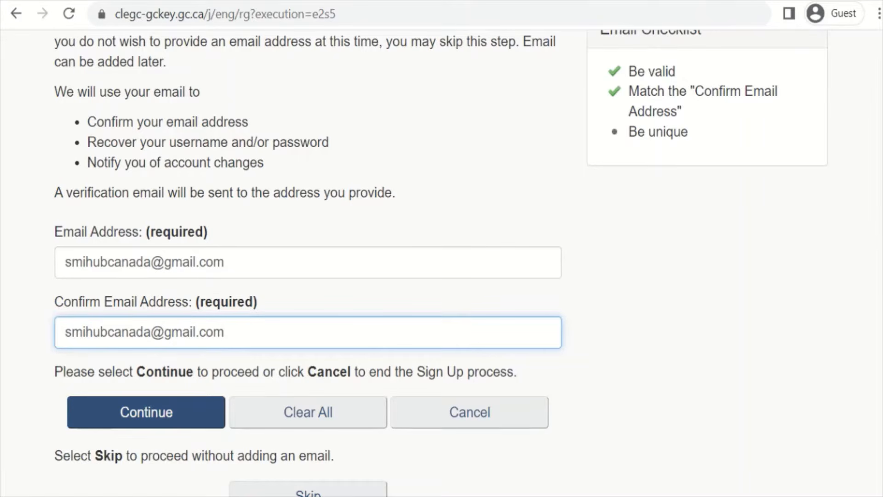
pyautogui.scroll(-1, 439, 262)
pyautogui.scroll(-2, 440, 262)
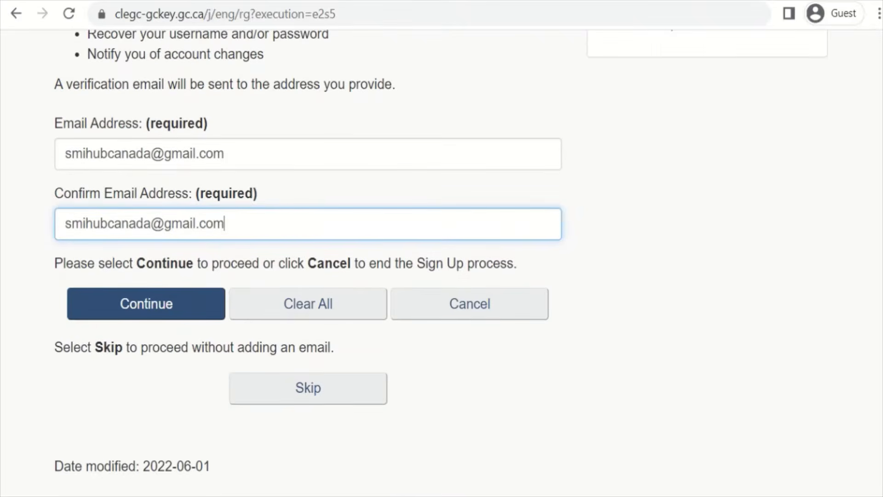
pyautogui.click(169, 307)
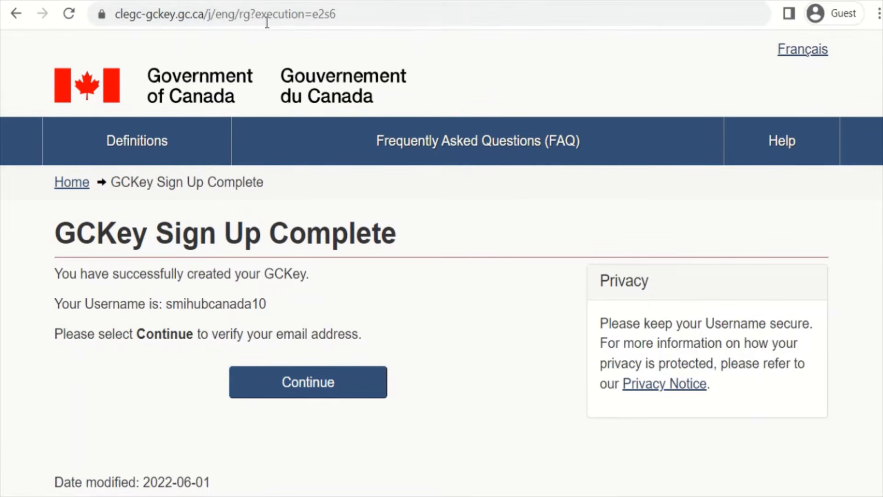
# Step: Continue from GCKey Sign Up Complete to the IRCC secure account home page
pyautogui.moveTo(349, 2)
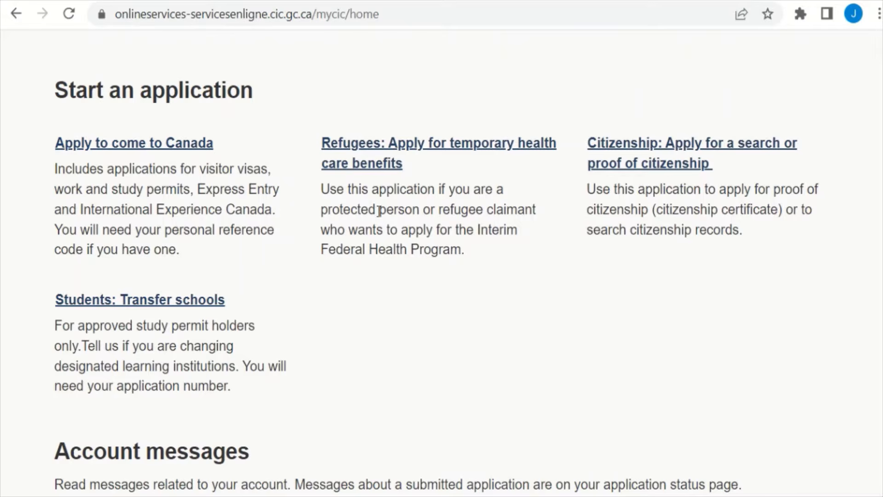
# Step: Choose 'Apply to come to Canada', then 'Visitor visa, study and/or work permit'
pyautogui.click(202, 148)
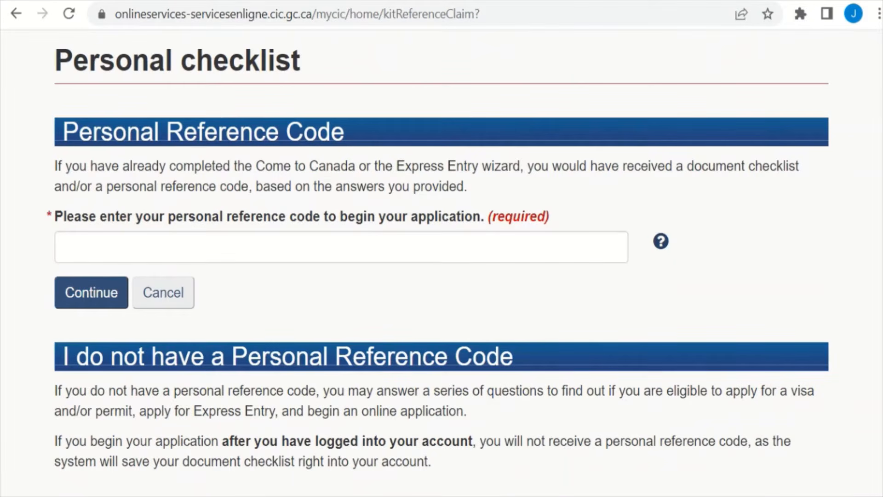
pyautogui.scroll(-1, 442, 261)
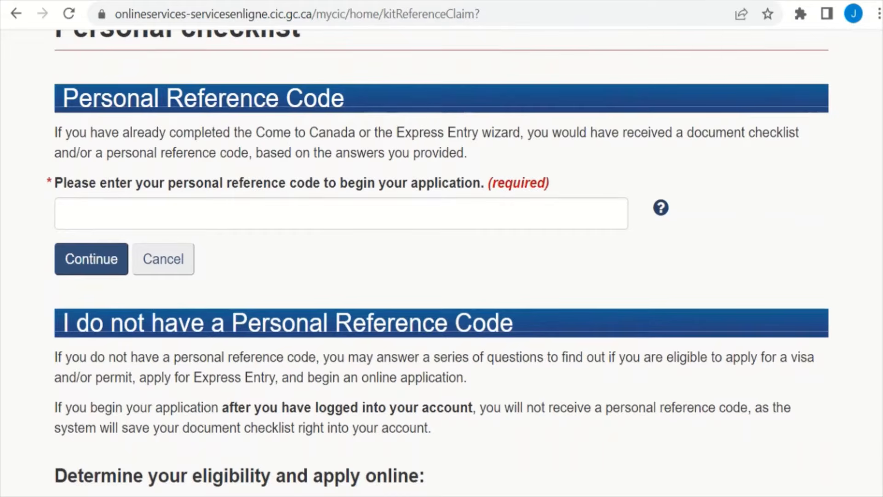
pyautogui.scroll(-3, 441, 262)
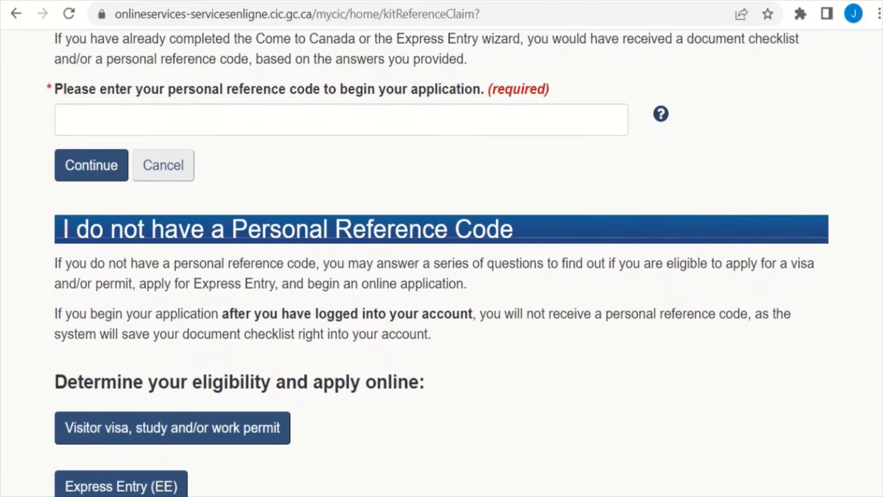
pyautogui.scroll(-4, 442, 263)
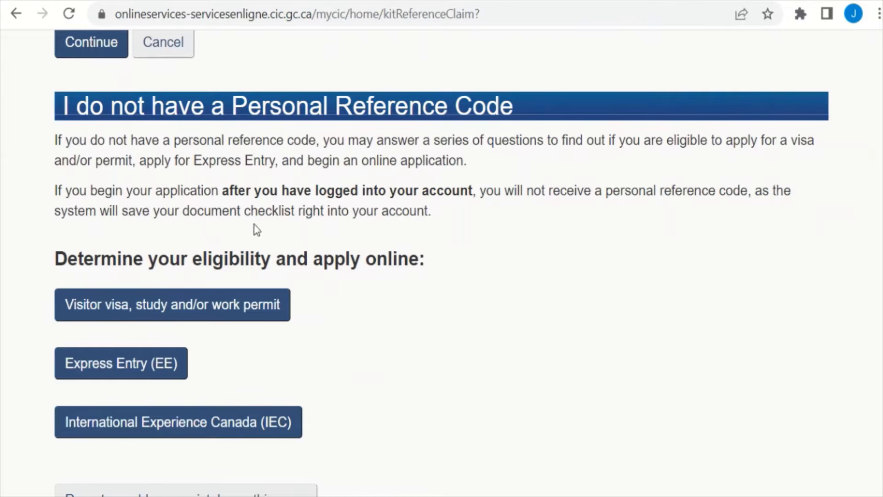
pyautogui.click(193, 317)
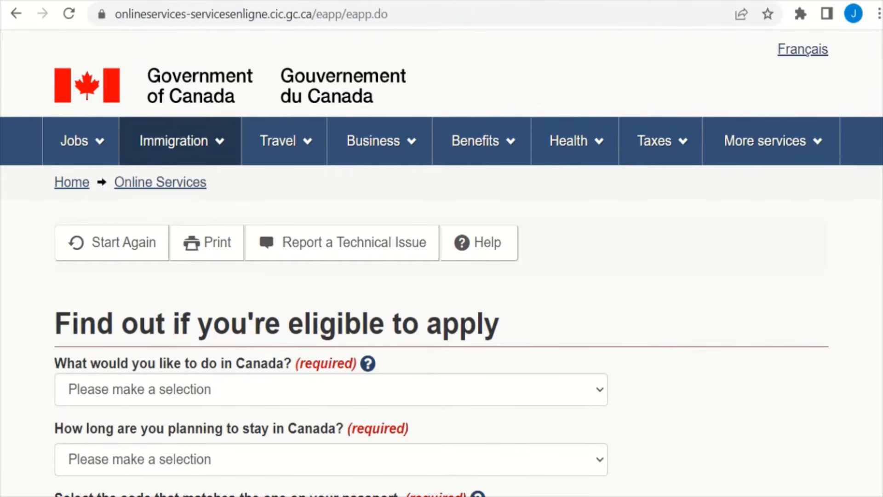
pyautogui.scroll(-3, 441, 262)
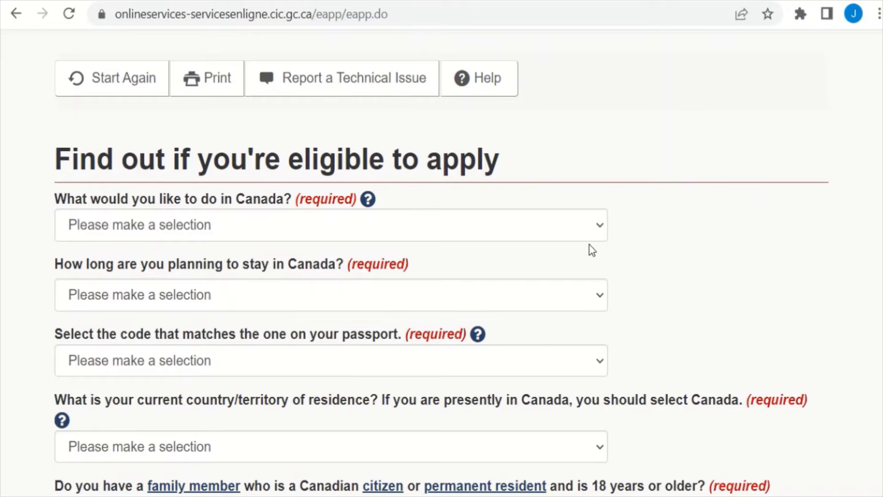
pyautogui.scroll(-1, 442, 261)
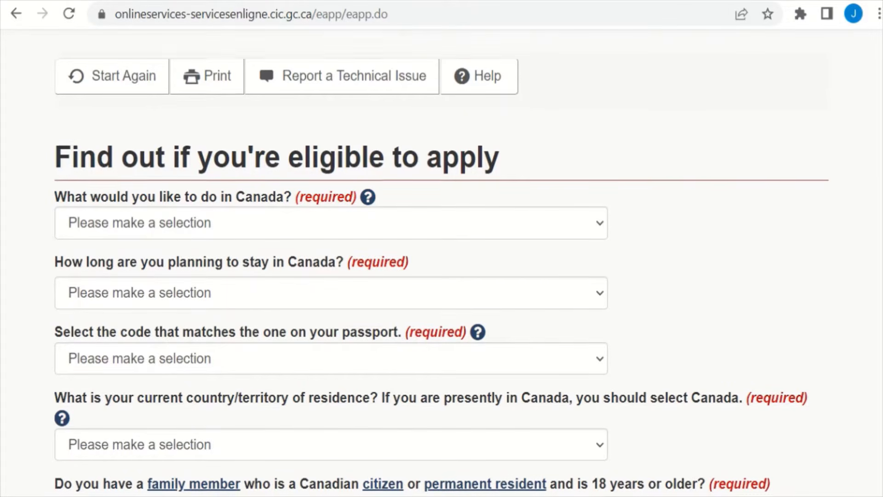
pyautogui.scroll(1, 442, 261)
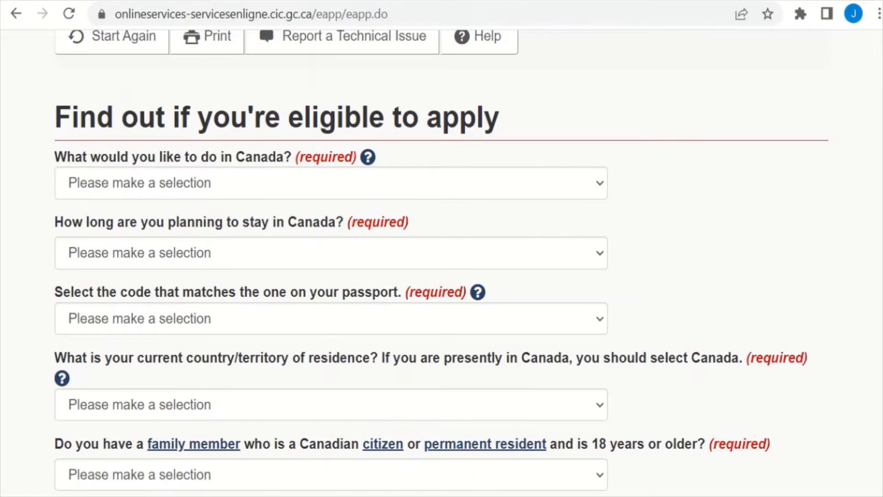
pyautogui.scroll(-1, 442, 261)
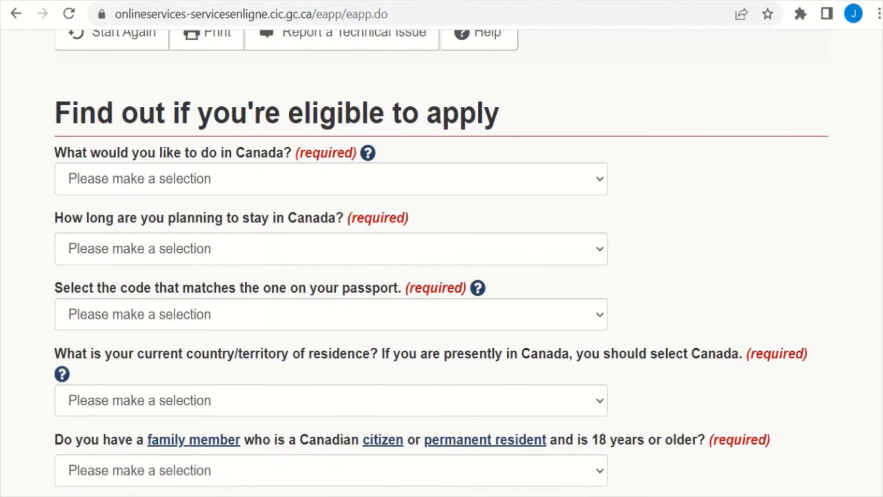
pyautogui.scroll(-1, 442, 262)
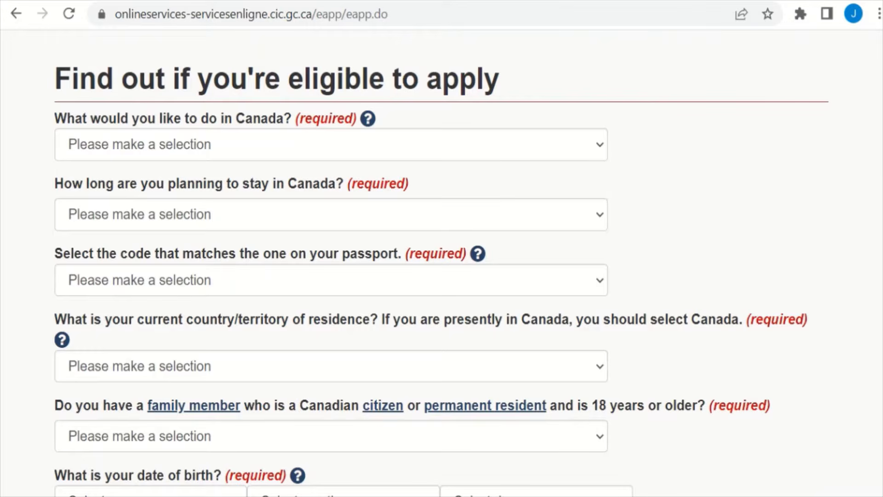
pyautogui.scroll(-1, 441, 276)
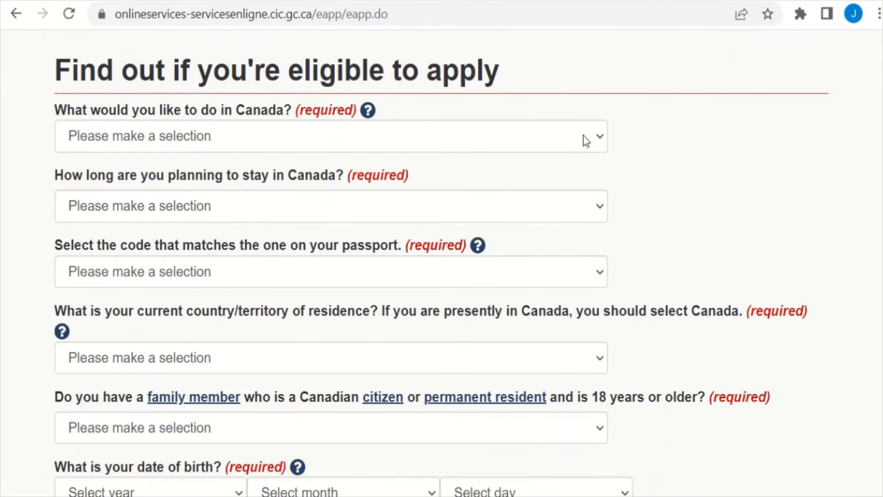
# Step: Answer Study as the purpose and a temporary stay of more than 6 months
pyautogui.click(594, 144)
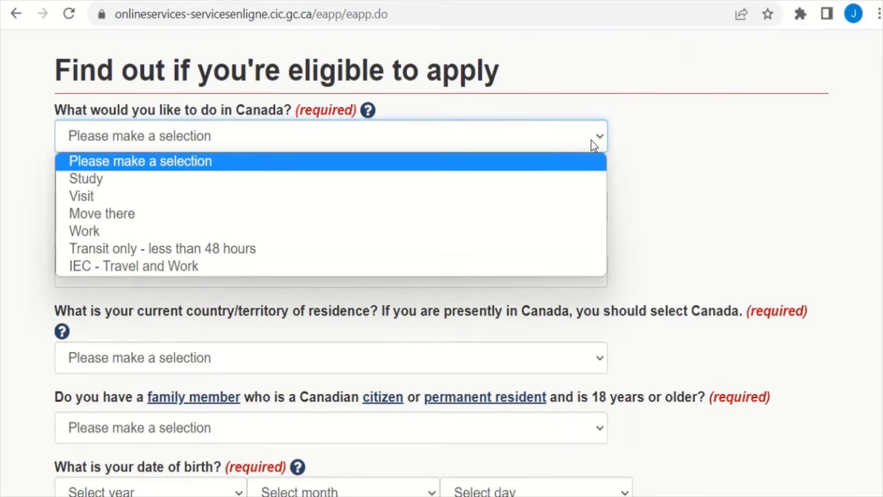
pyautogui.click(559, 179)
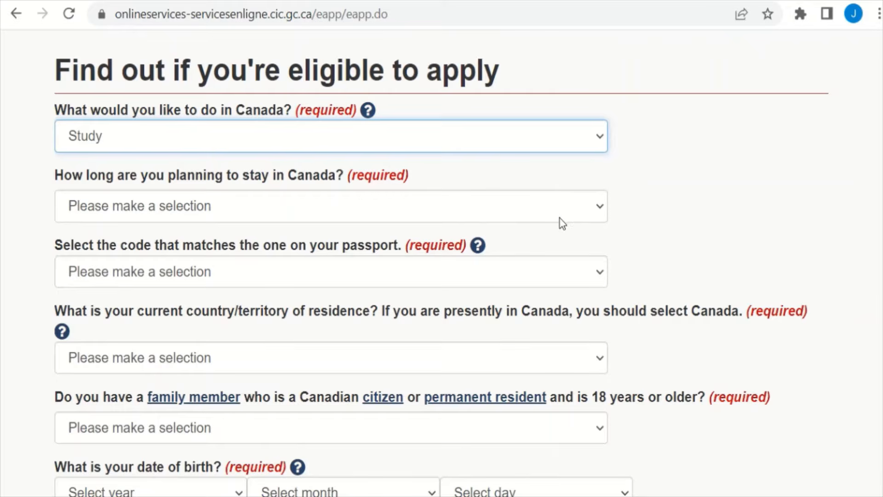
pyautogui.click(592, 214)
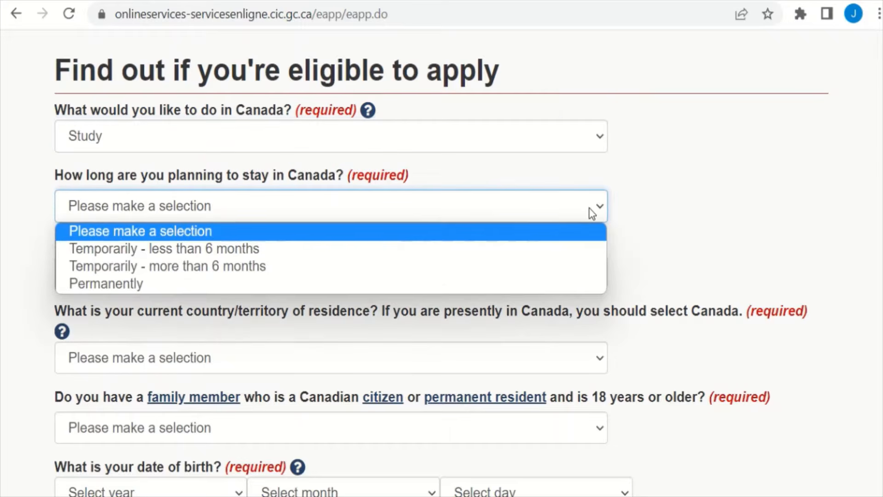
pyautogui.click(375, 267)
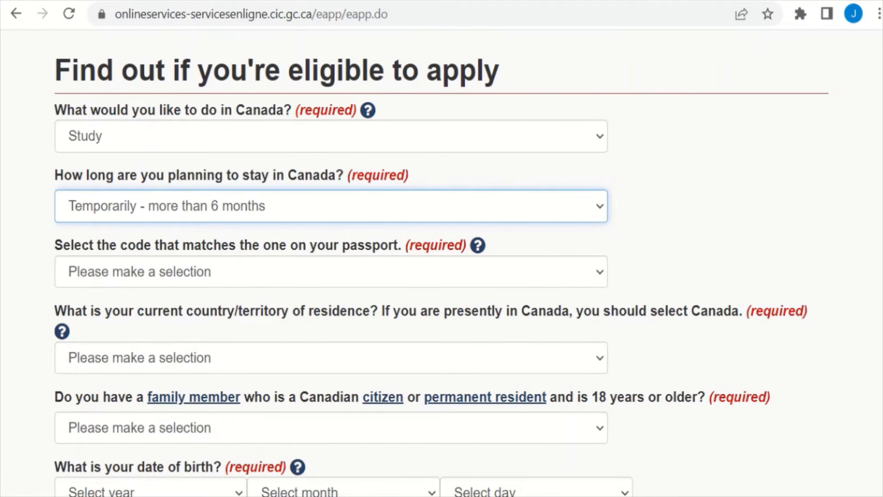
pyautogui.scroll(-1, 441, 262)
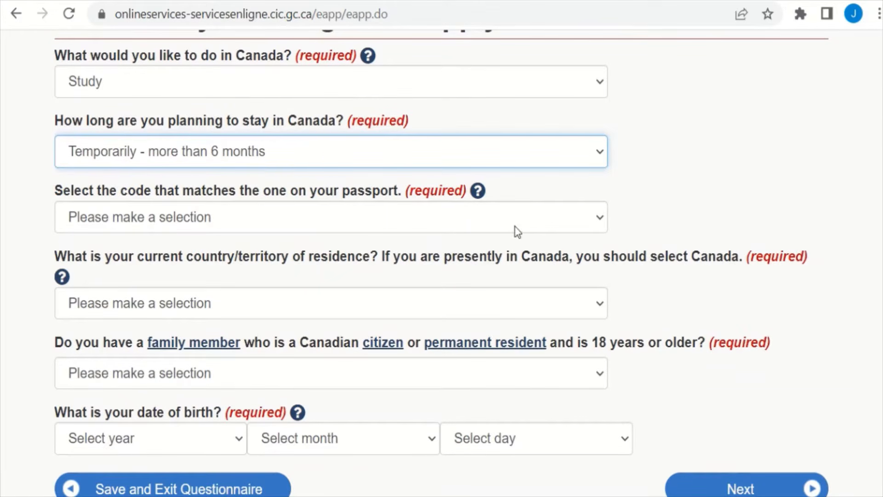
# Step: Set the passport code to NGA (Nigeria) and the country of residence to Austria
pyautogui.click(528, 222)
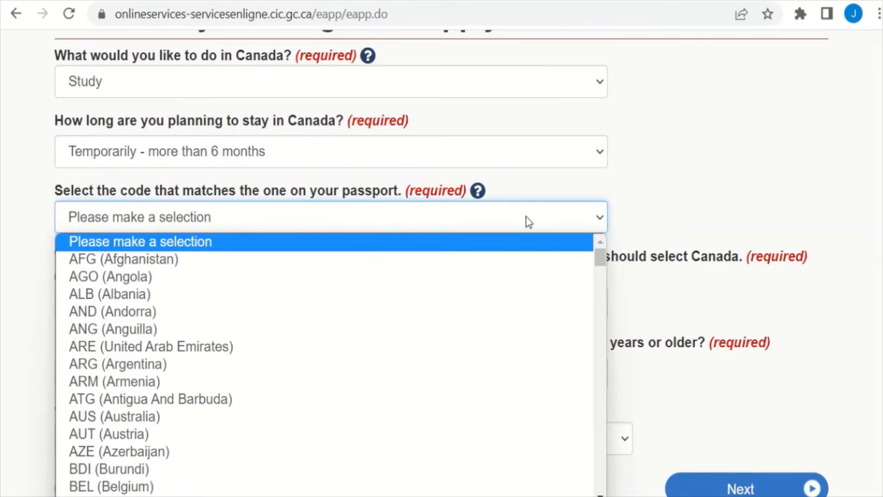
pyautogui.press('n')
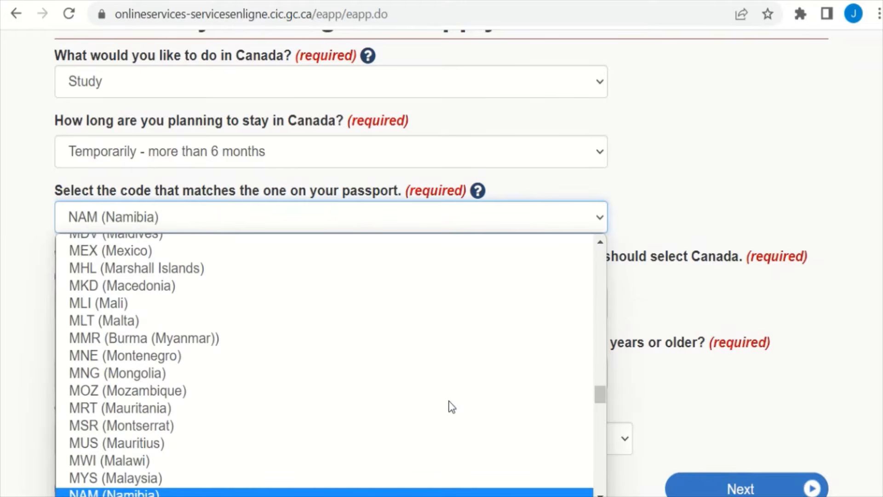
pyautogui.press('Down')
pyautogui.press('Down')
pyautogui.press('Down')
pyautogui.press('Down')
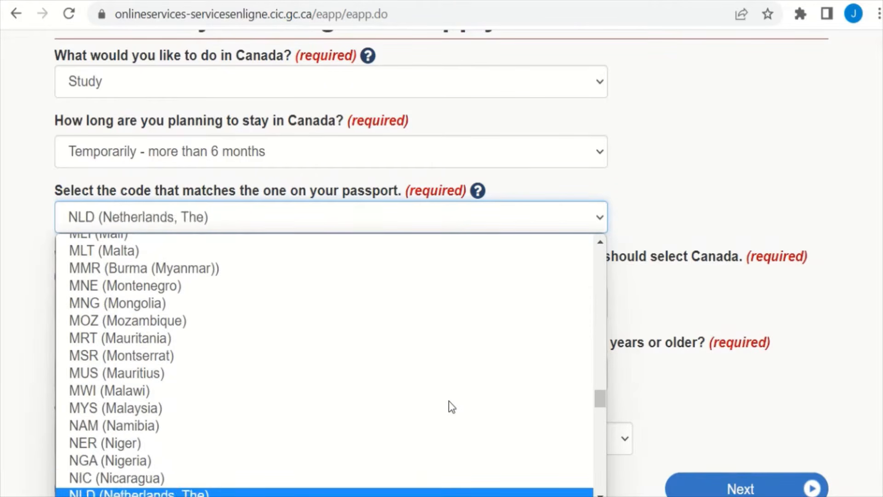
pyautogui.press('Up')
pyautogui.press('Up')
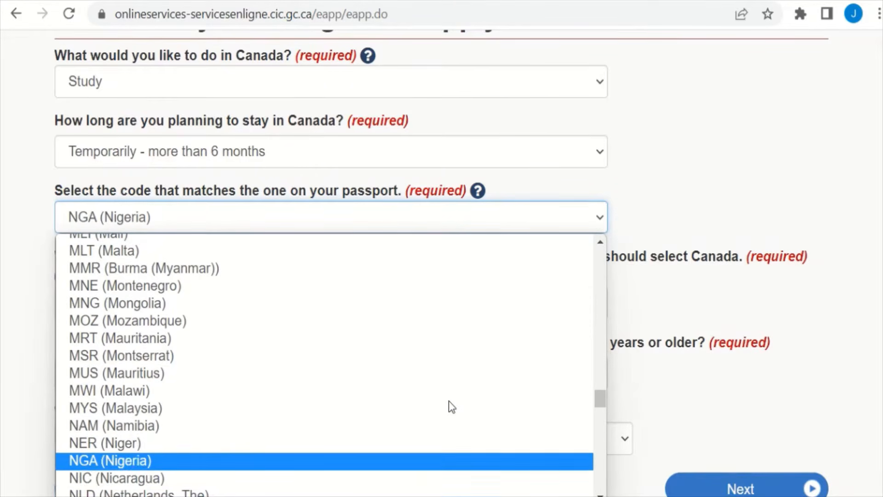
pyautogui.click(347, 466)
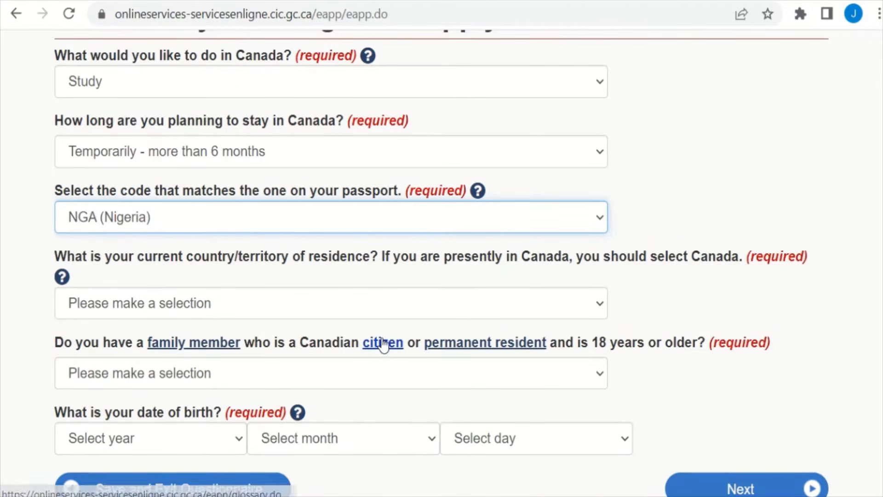
pyautogui.click(402, 315)
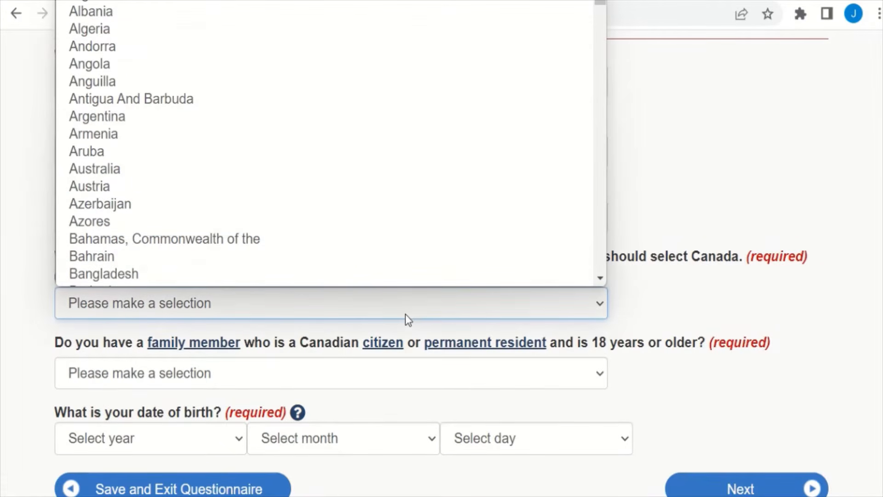
pyautogui.click(694, 315)
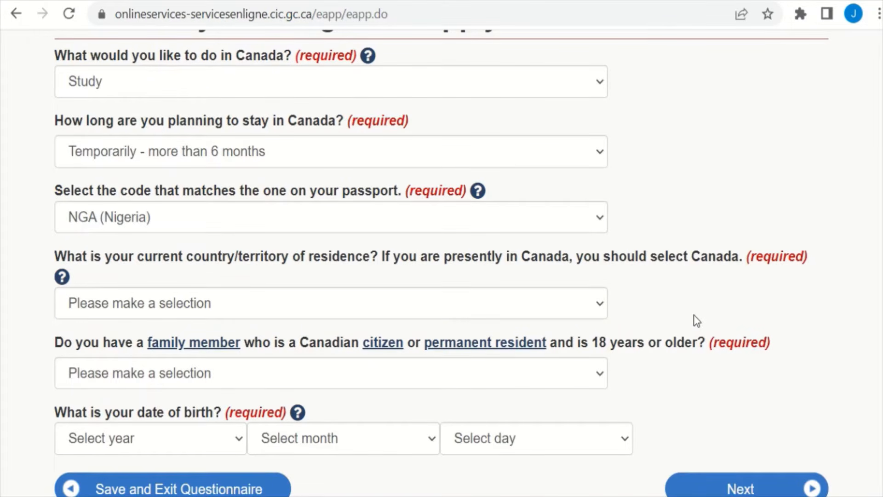
pyautogui.click(595, 297)
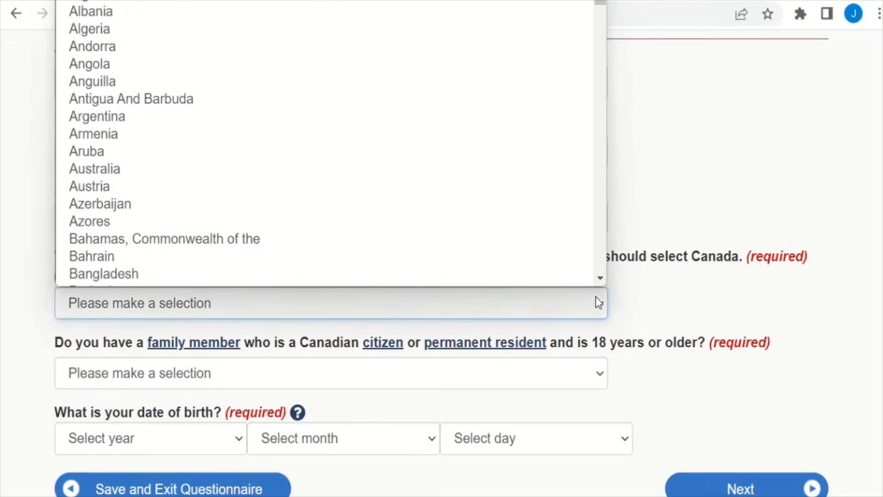
pyautogui.scroll(-1, 524, 218)
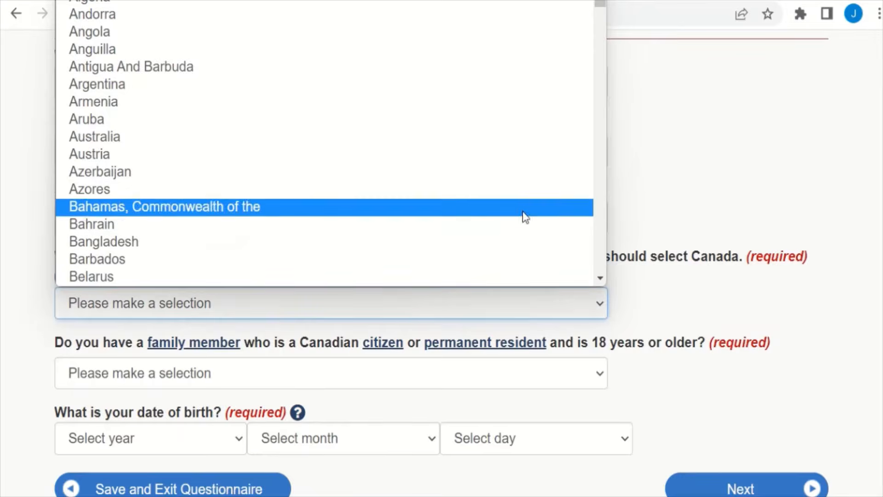
pyautogui.click(508, 161)
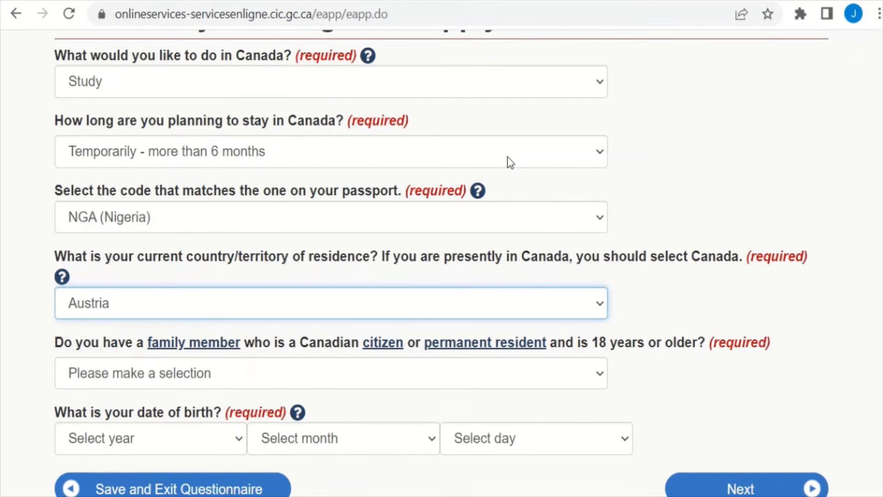
pyautogui.scroll(-2, 441, 267)
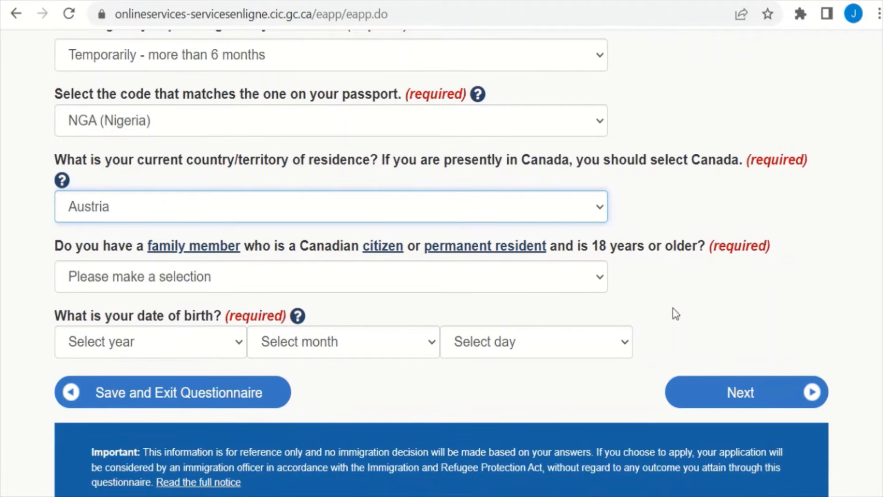
pyautogui.click(533, 279)
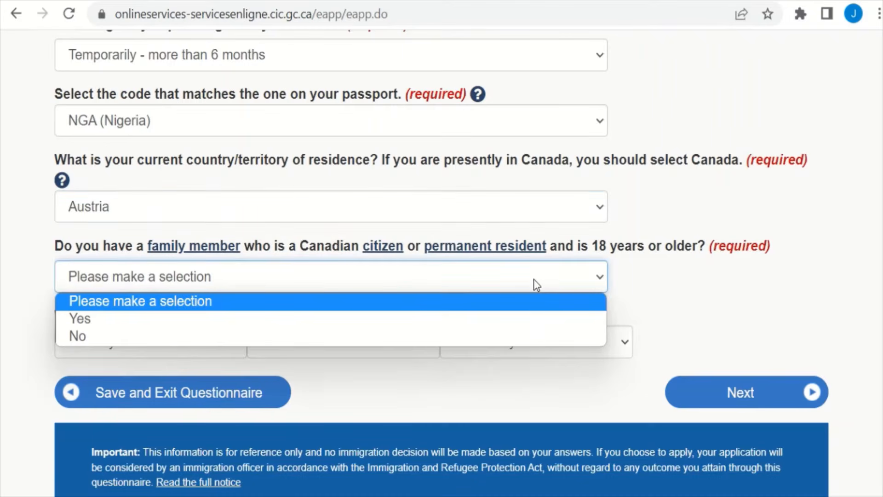
pyautogui.click(521, 319)
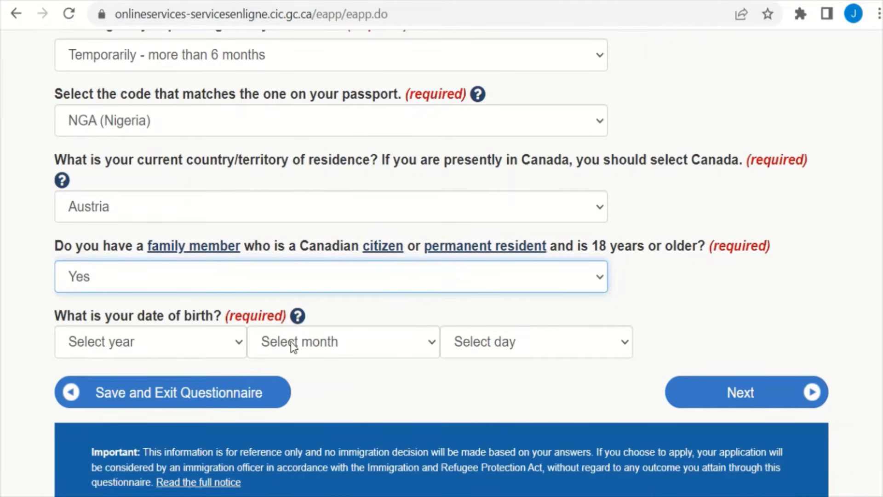
pyautogui.click(221, 349)
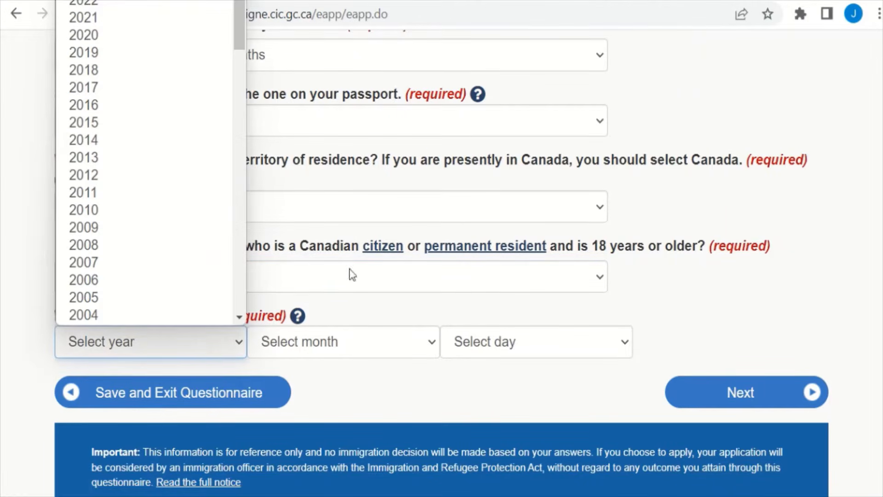
pyautogui.click(754, 301)
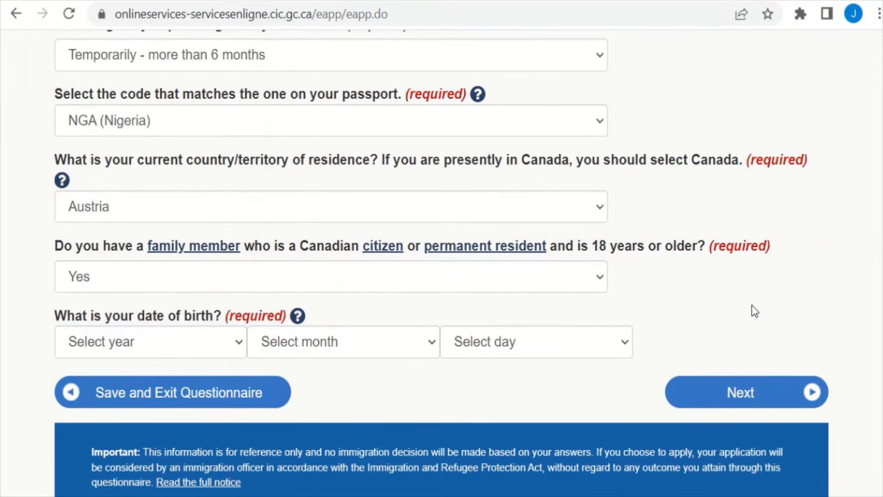
pyautogui.click(222, 353)
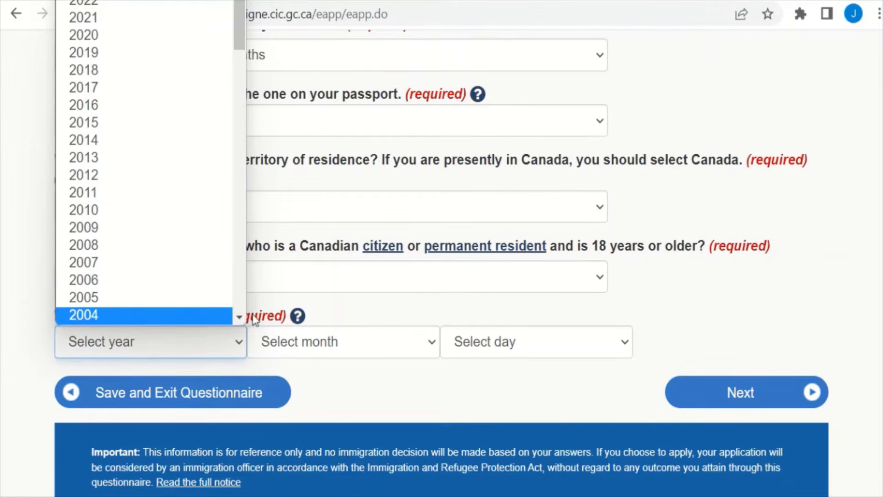
pyautogui.scroll(-4, 239, 317)
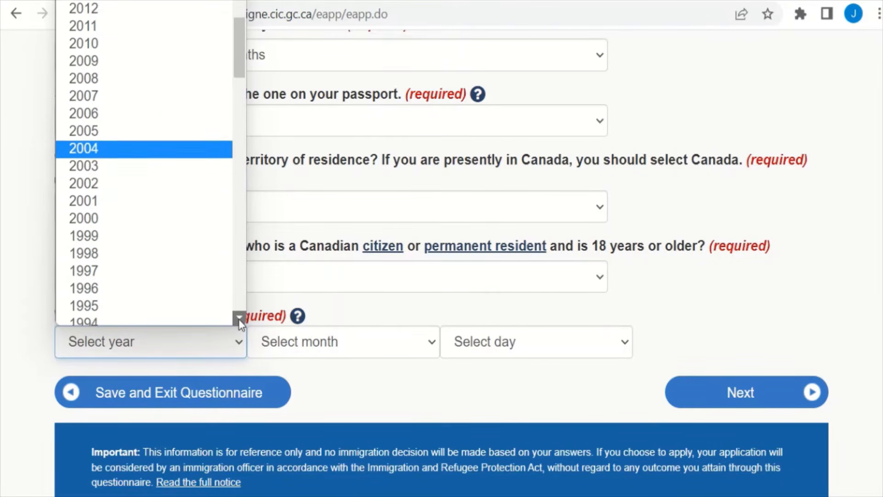
pyautogui.click(114, 159)
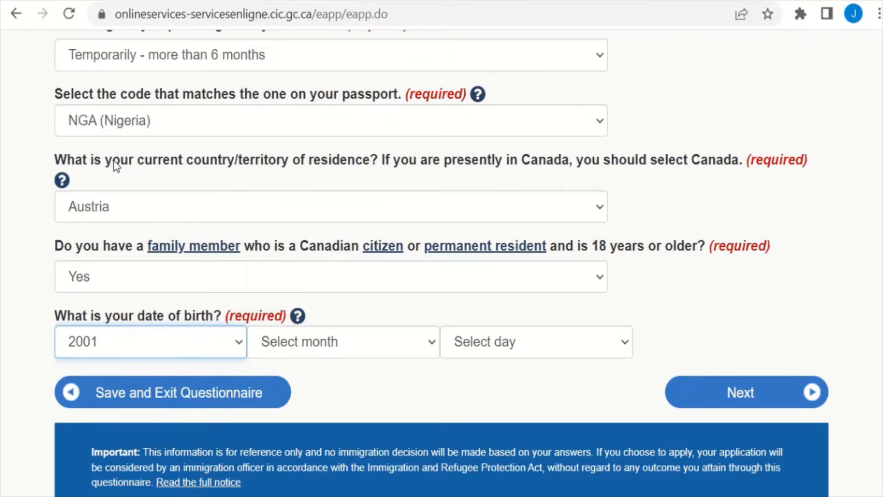
pyautogui.click(406, 346)
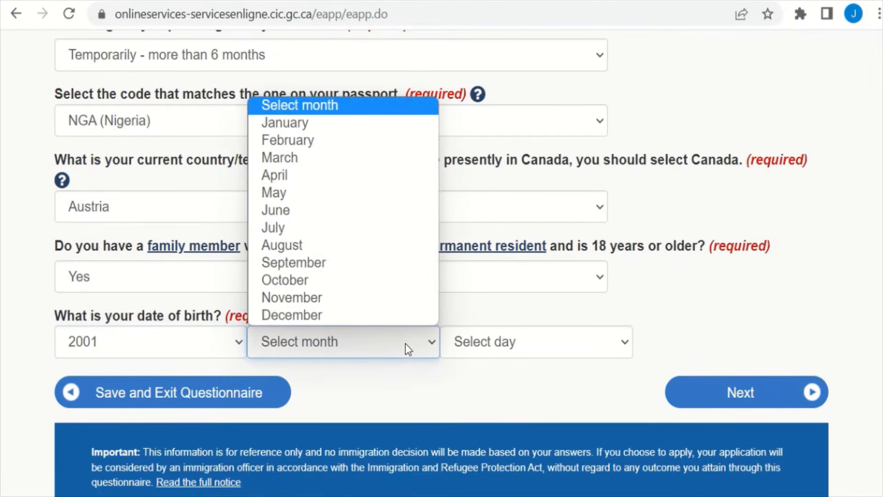
pyautogui.click(403, 304)
pyautogui.click(476, 341)
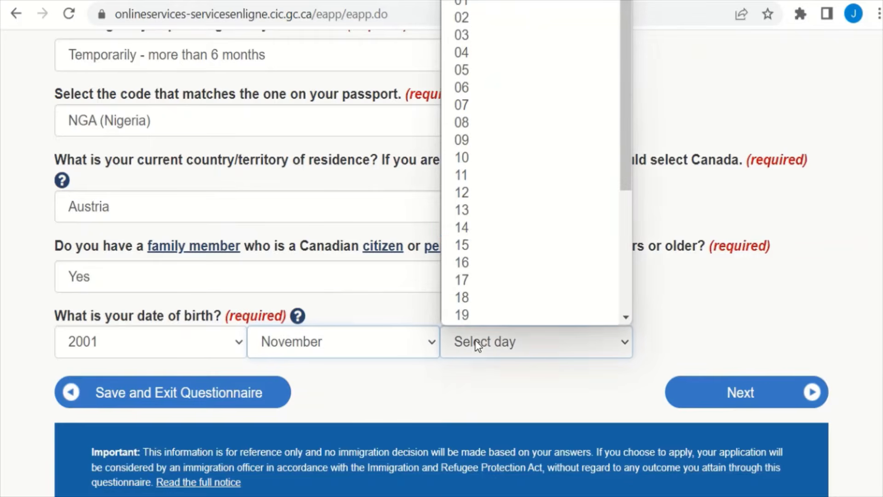
pyautogui.click(471, 228)
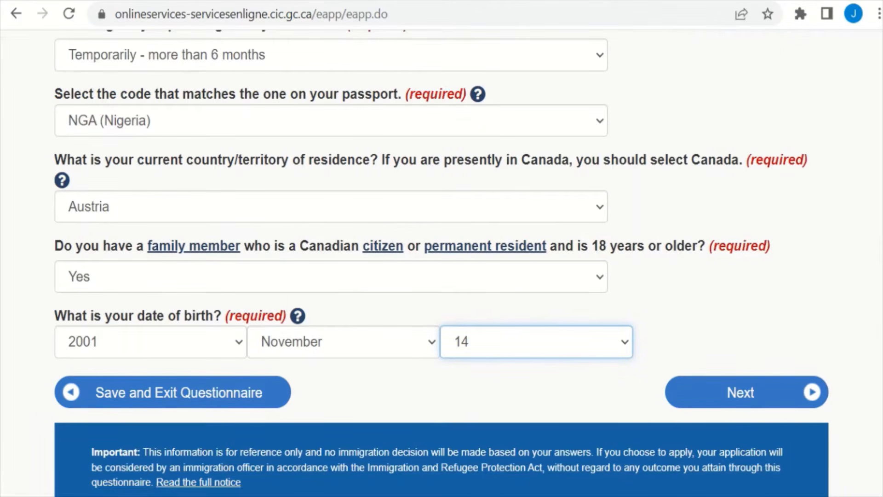
pyautogui.scroll(5, 851, 307)
pyautogui.scroll(-6, 852, 307)
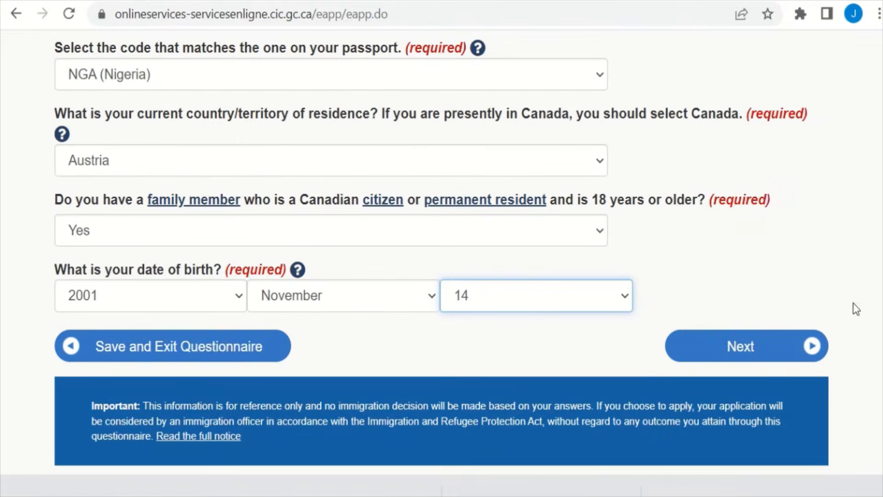
pyautogui.click(788, 346)
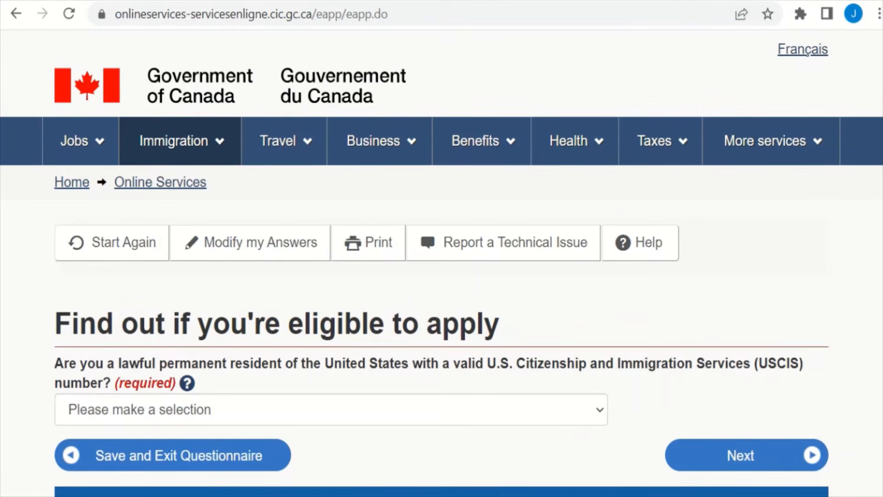
# Step: Answer No to being a U.S. permanent resident and continue to the next question
pyautogui.scroll(-3, 442, 258)
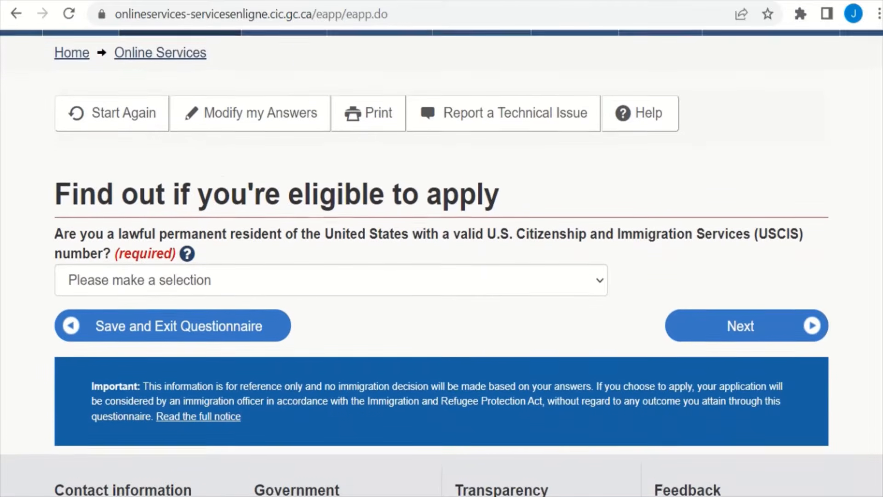
pyautogui.scroll(-1, 442, 257)
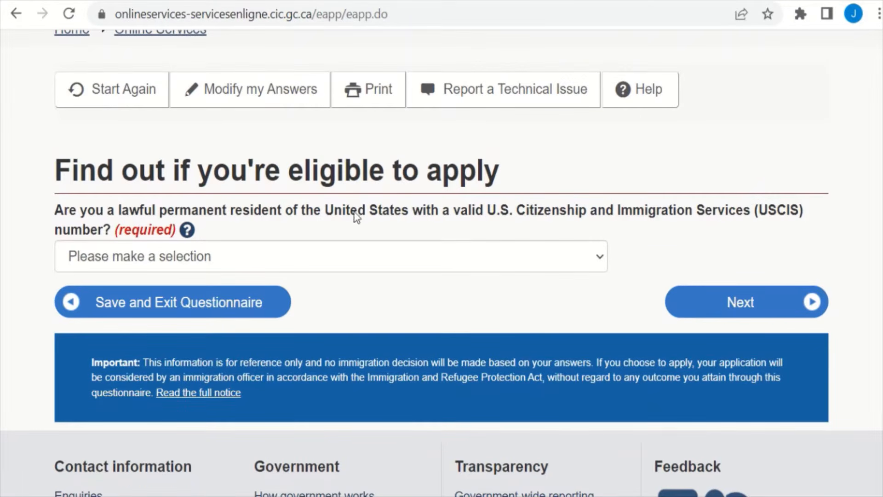
pyautogui.click(558, 260)
pyautogui.click(518, 317)
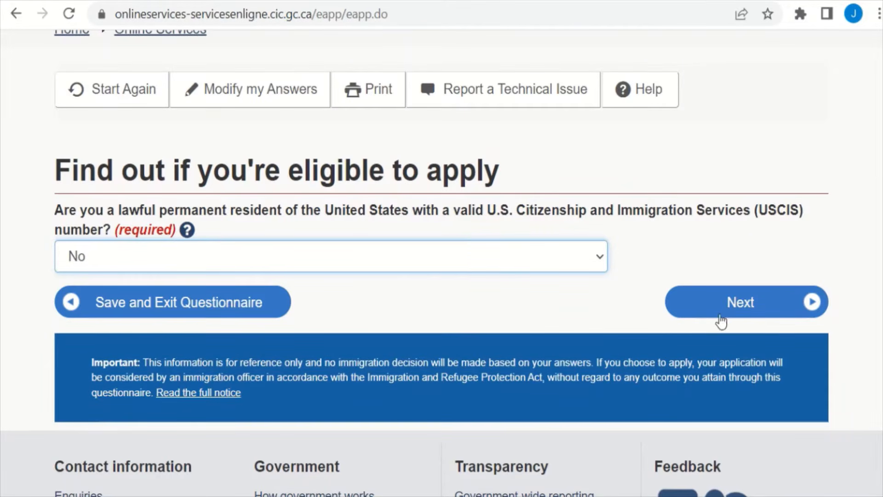
pyautogui.click(748, 302)
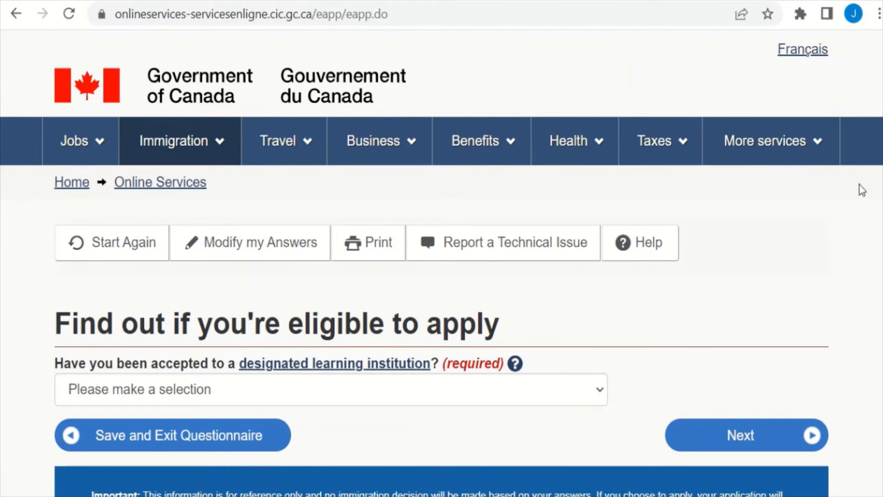
# Step: Read the designated learning institution explanation, then answer Yes to acceptance and continue
pyautogui.scroll(-4, 441, 262)
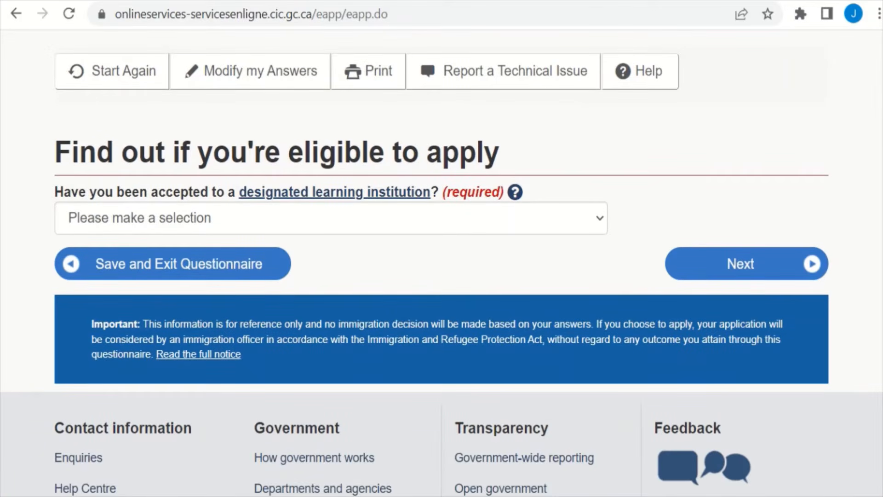
pyautogui.scroll(-1, 441, 262)
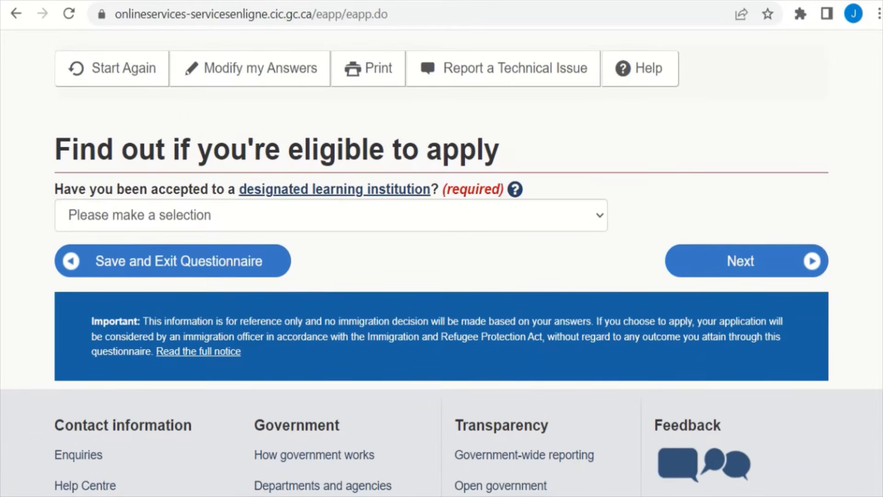
pyautogui.scroll(-1, 442, 262)
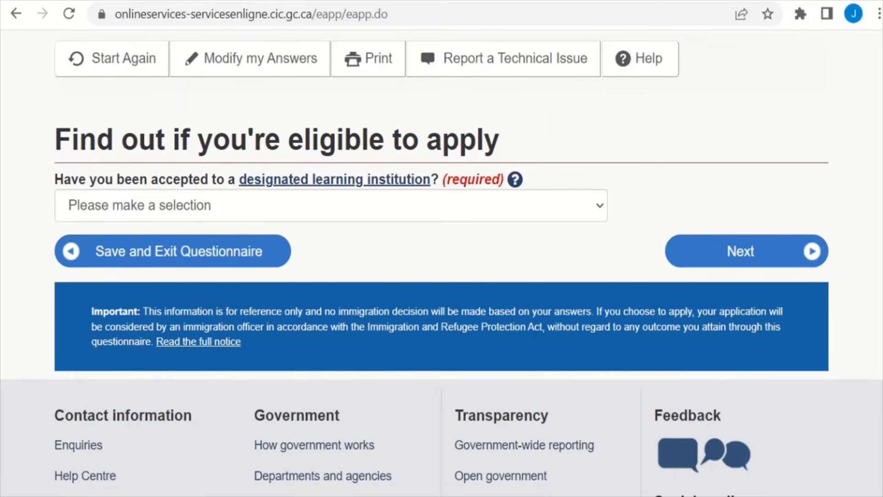
pyautogui.click(600, 209)
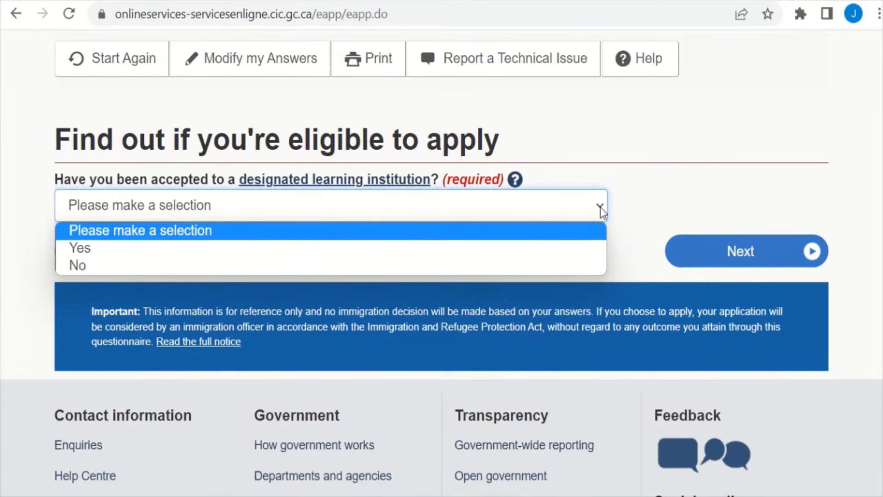
pyautogui.click(571, 175)
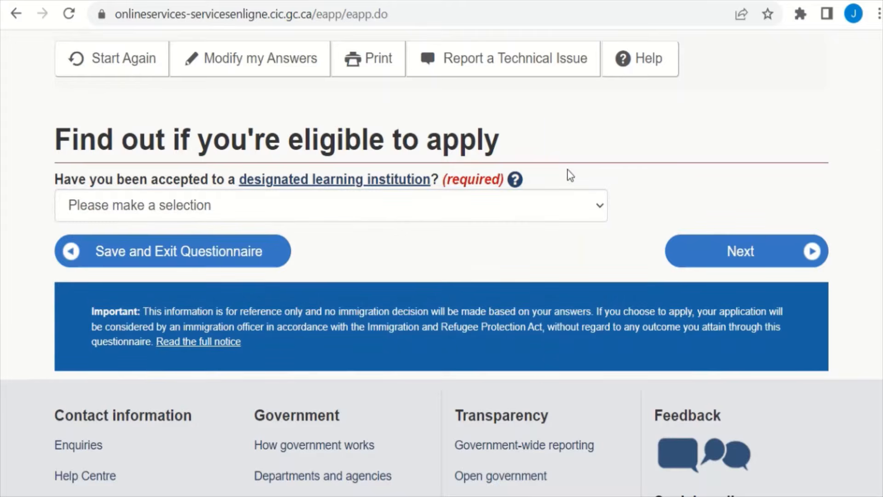
pyautogui.click(516, 179)
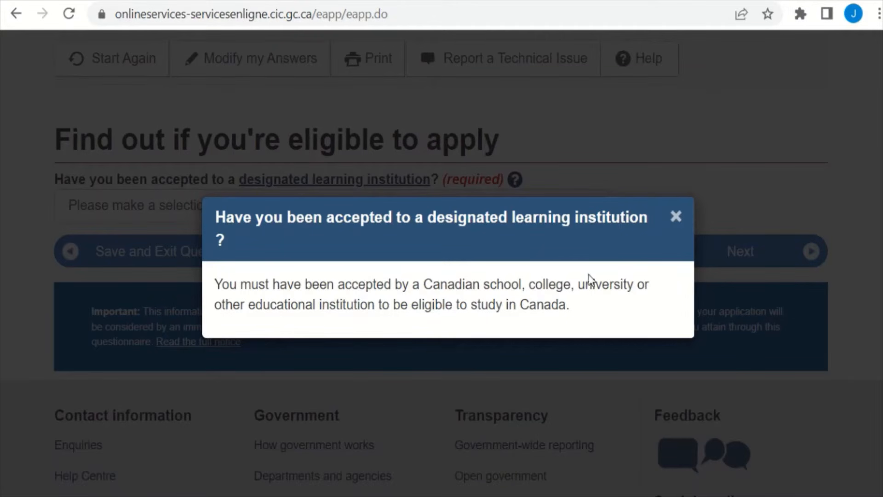
pyautogui.click(674, 226)
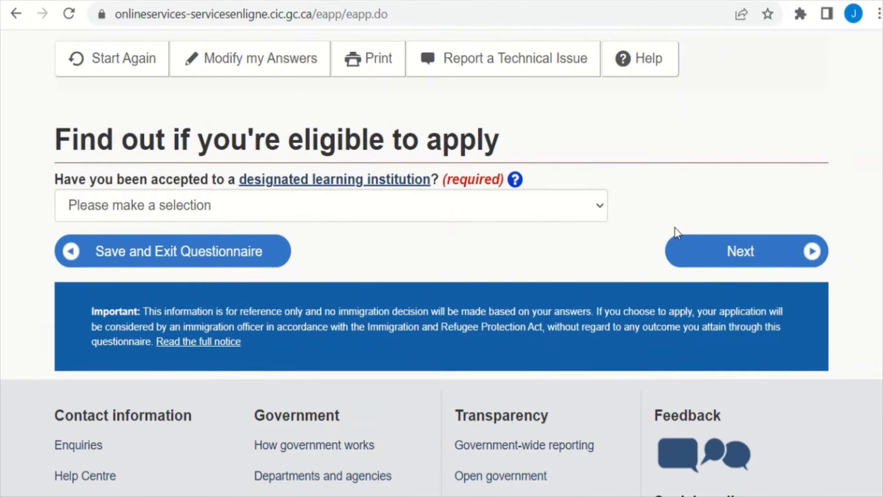
pyautogui.click(592, 207)
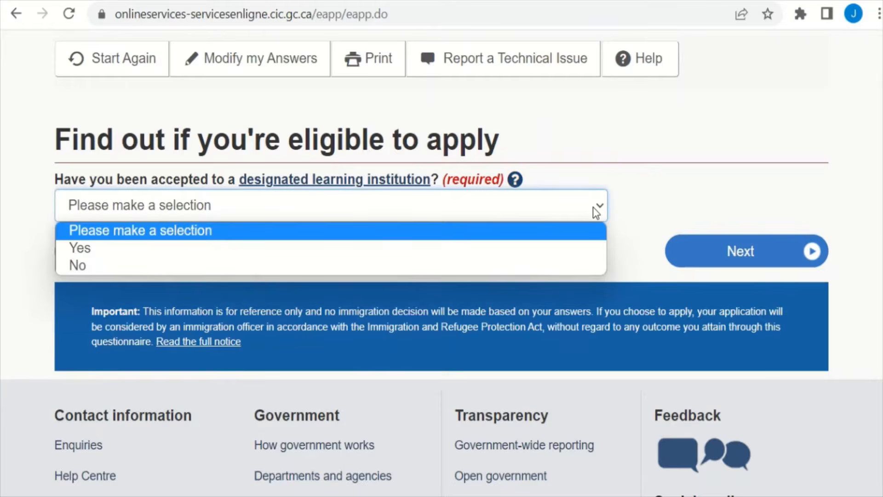
pyautogui.click(558, 248)
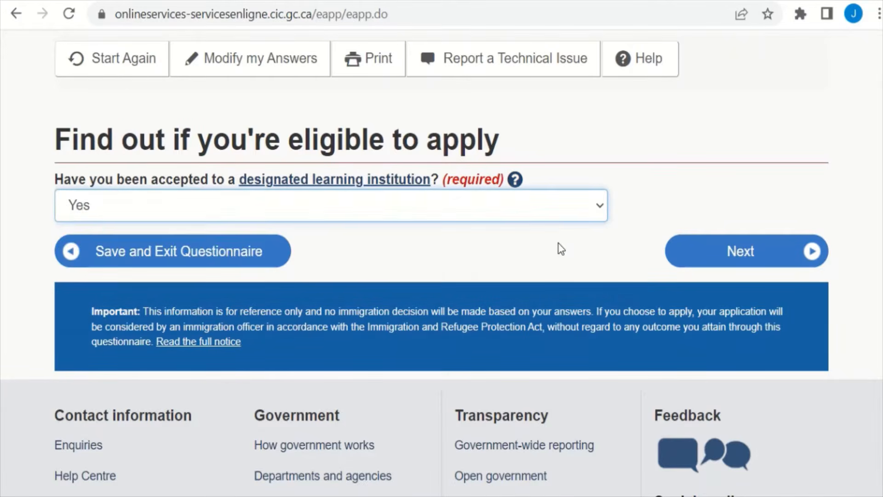
pyautogui.click(707, 252)
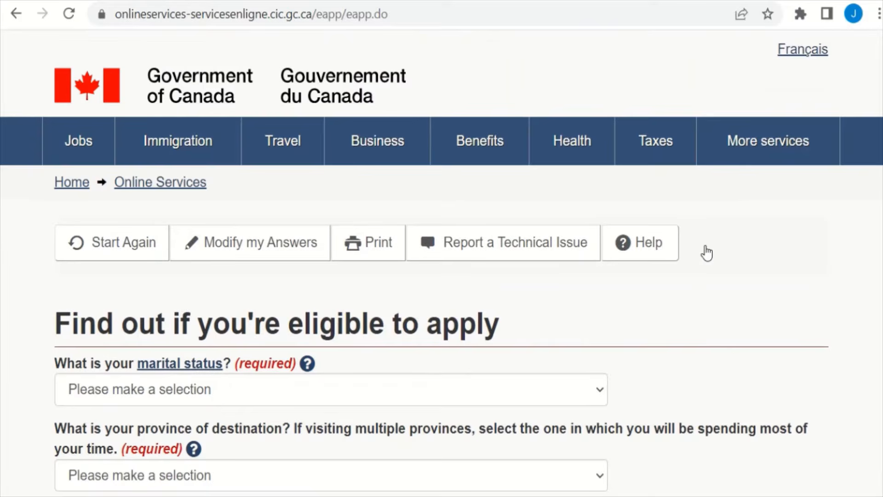
# Step: Set marital status to Married and province of destination to Nova Scotia, then submit
pyautogui.scroll(-5, 442, 263)
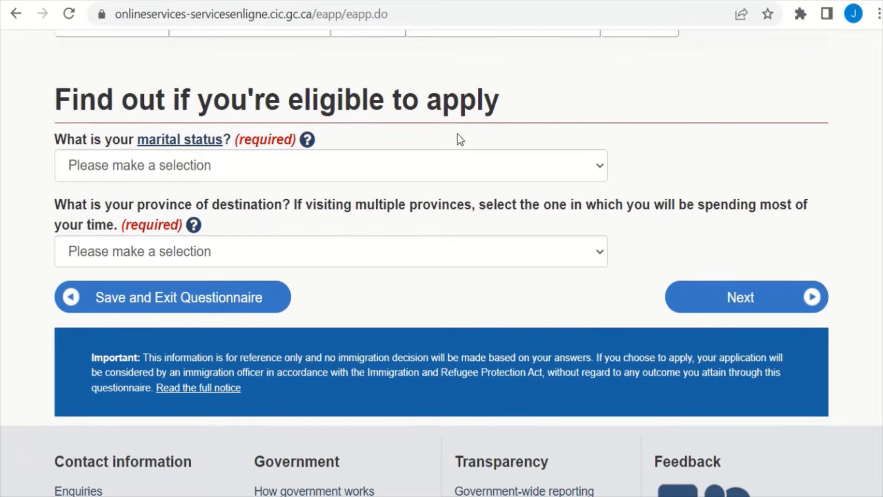
pyautogui.click(448, 169)
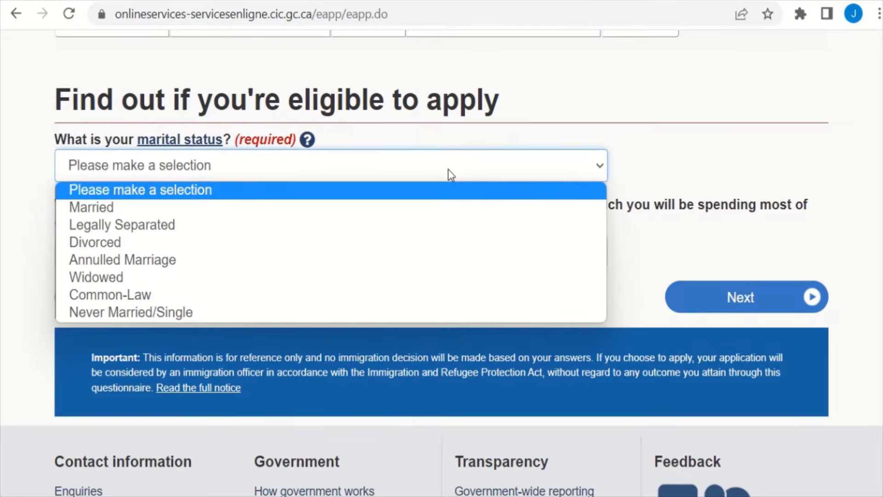
pyautogui.click(423, 208)
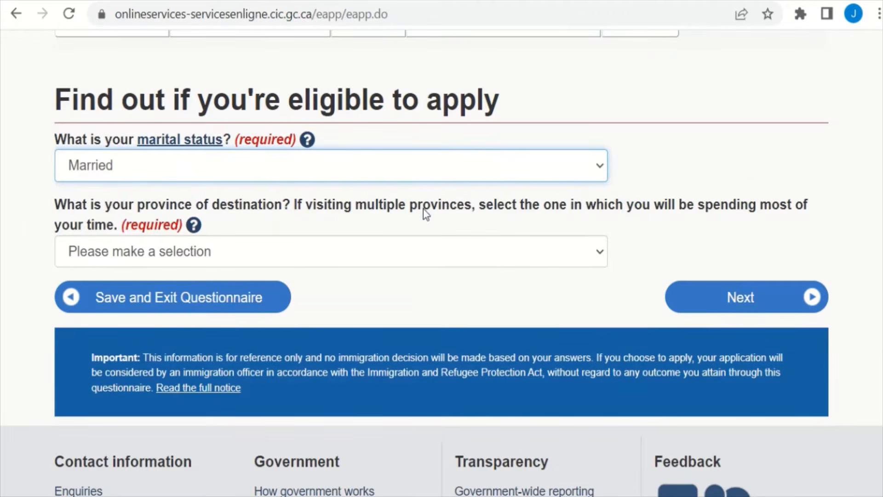
pyautogui.click(519, 177)
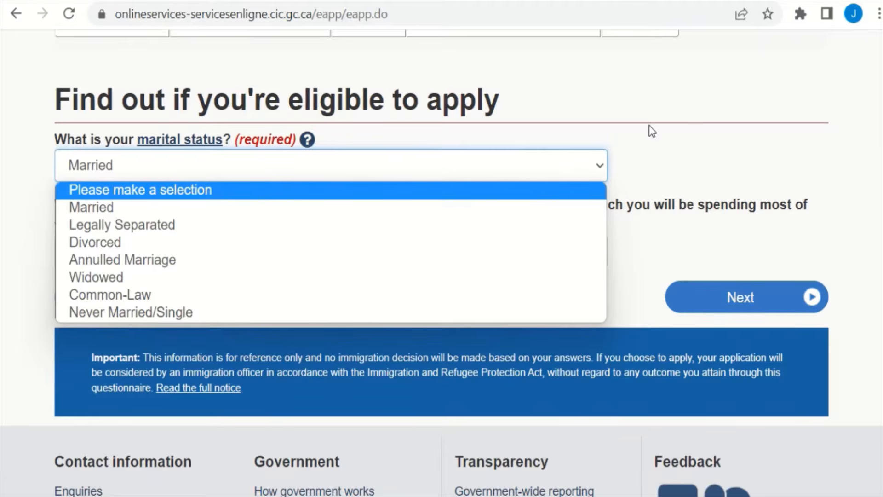
pyautogui.click(696, 177)
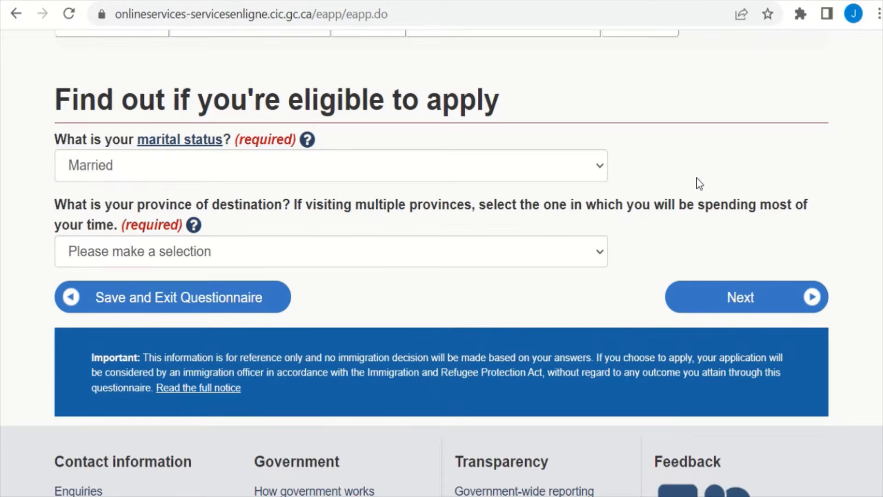
pyautogui.click(535, 262)
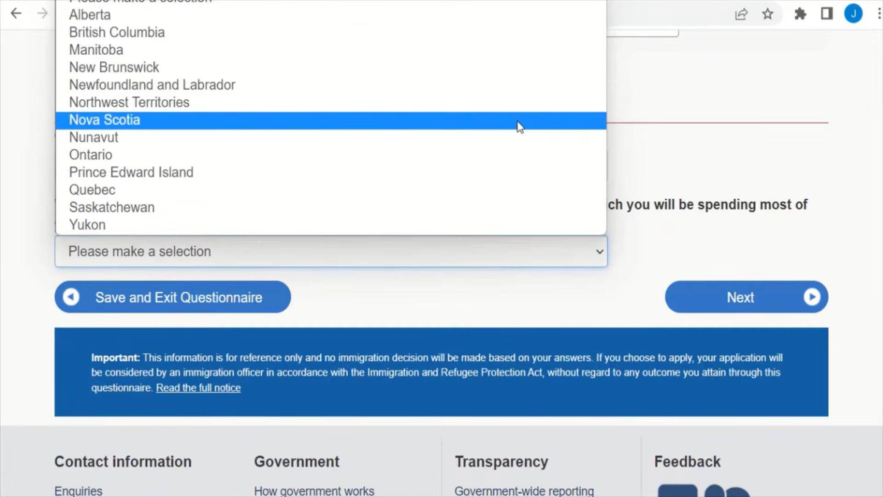
pyautogui.click(520, 120)
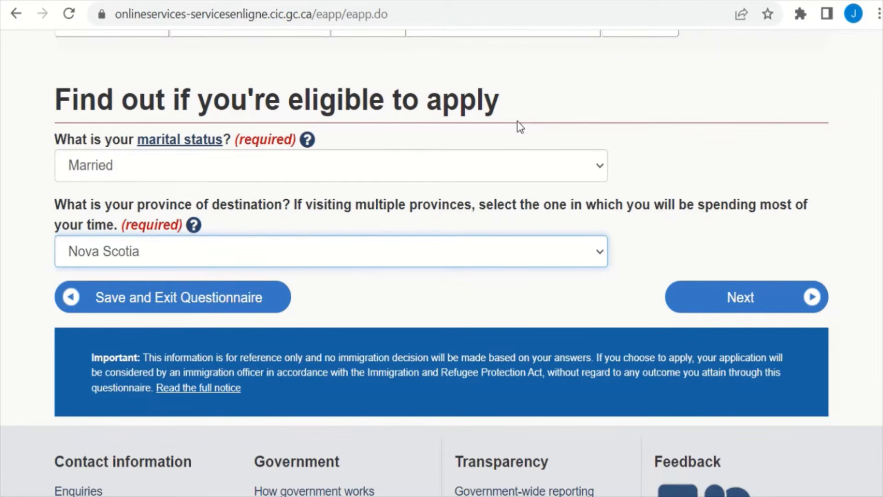
pyautogui.click(747, 298)
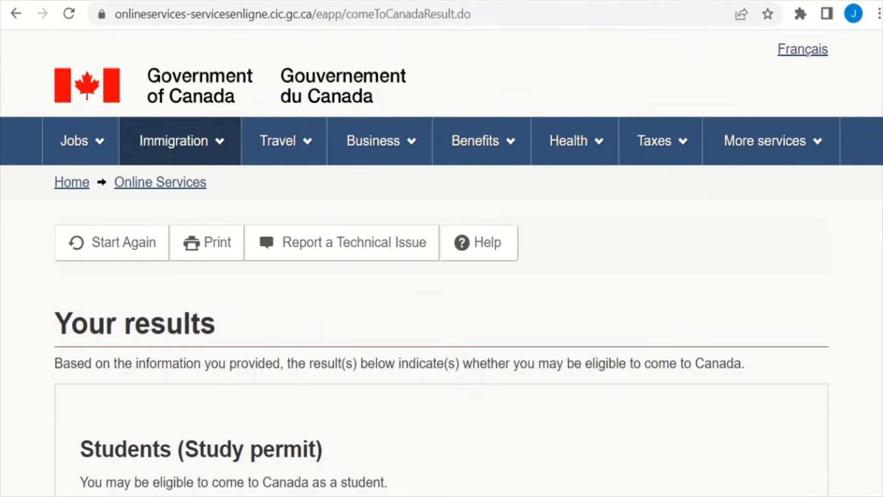
# Step: Continue with the Study permit result and proceed past the personal checklist introduction
pyautogui.scroll(-5, 441, 276)
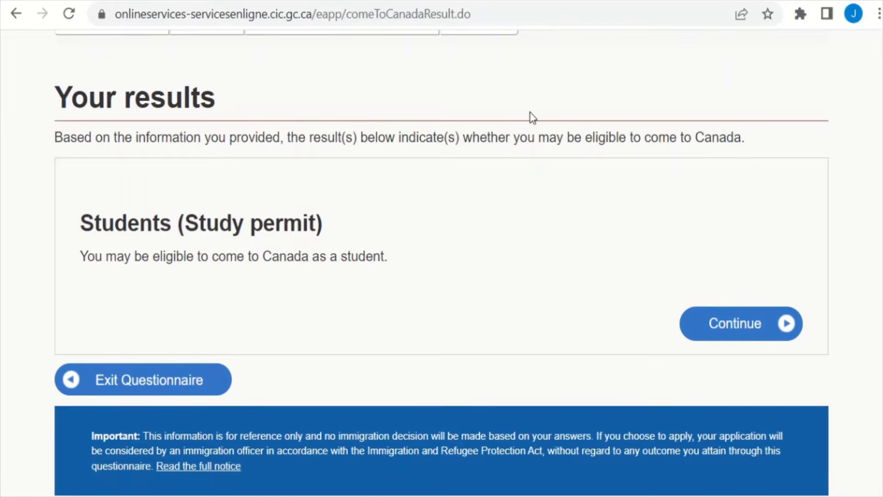
pyautogui.click(752, 338)
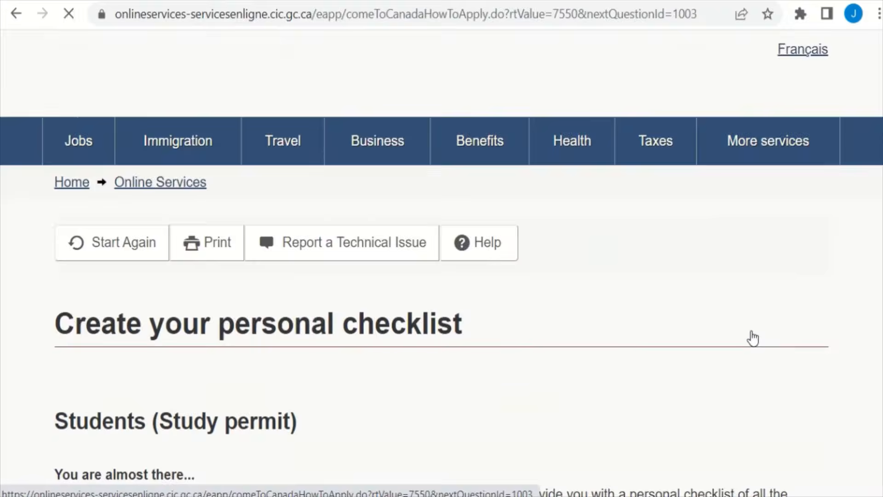
pyautogui.scroll(-4, 442, 263)
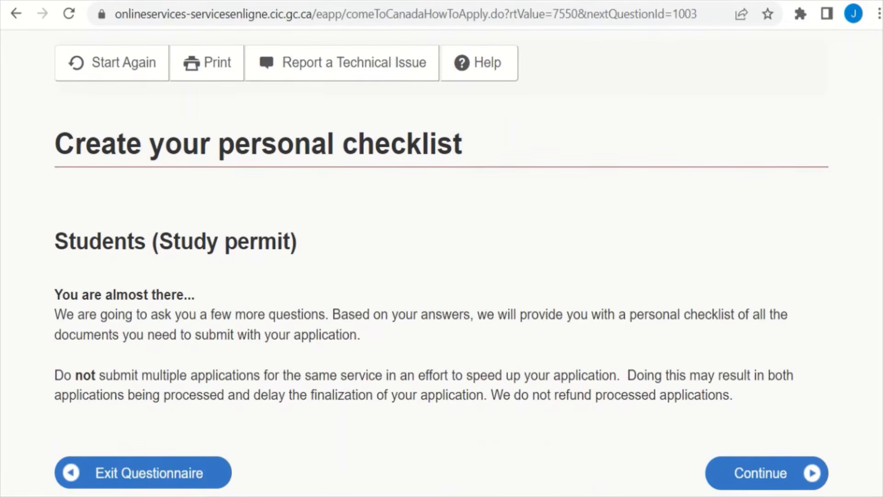
pyautogui.scroll(-2, 810, 318)
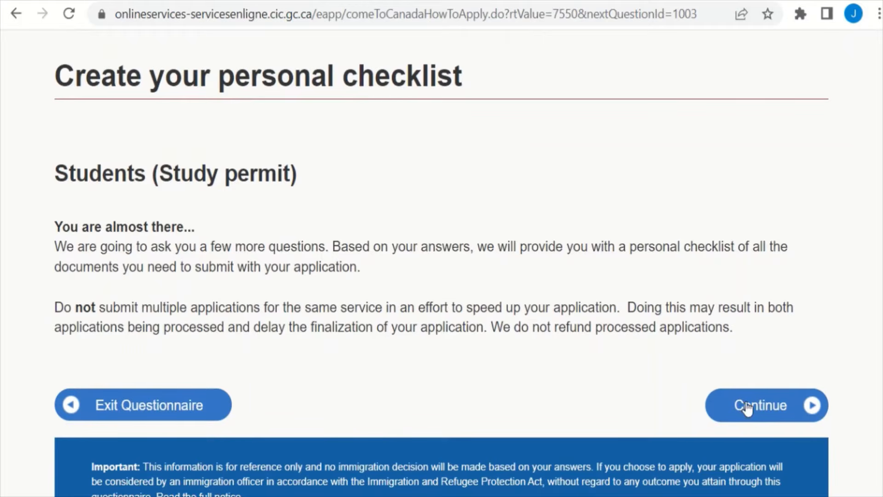
pyautogui.scroll(5, 845, 285)
pyautogui.scroll(-6, 846, 285)
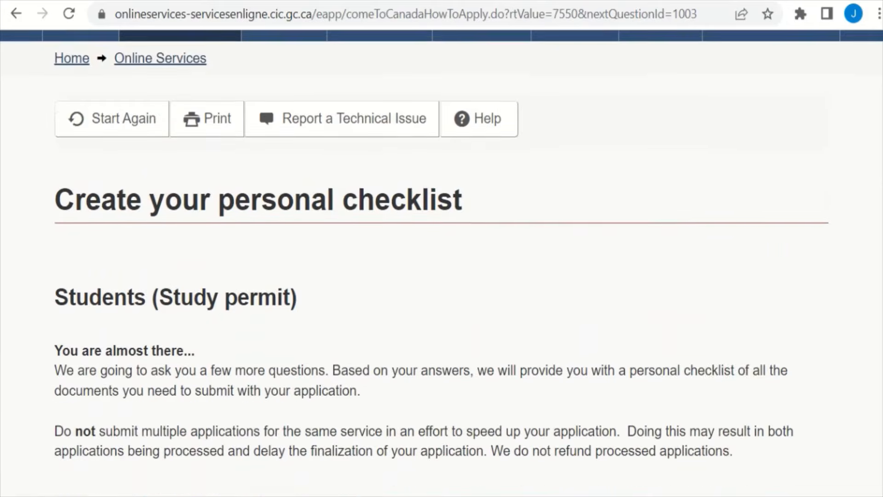
pyautogui.click(773, 330)
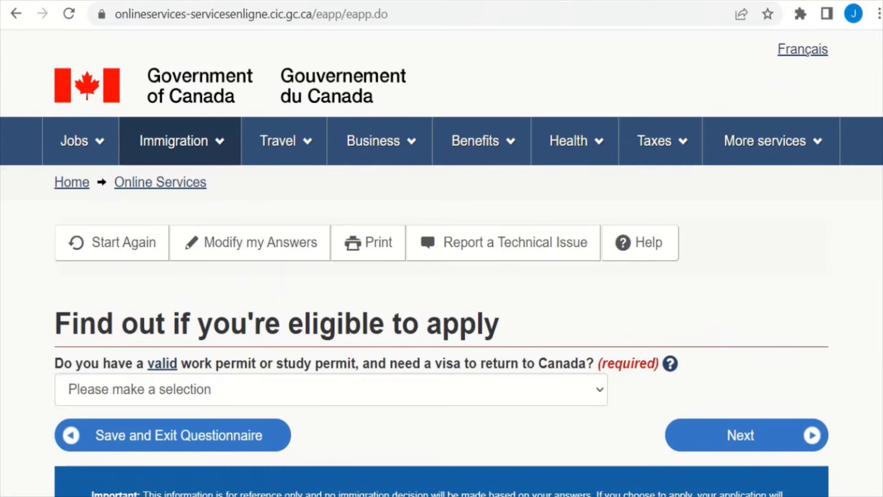
# Step: Answer No to already holding a valid work or study permit and continue
pyautogui.scroll(-2, 442, 267)
pyautogui.scroll(1, 442, 267)
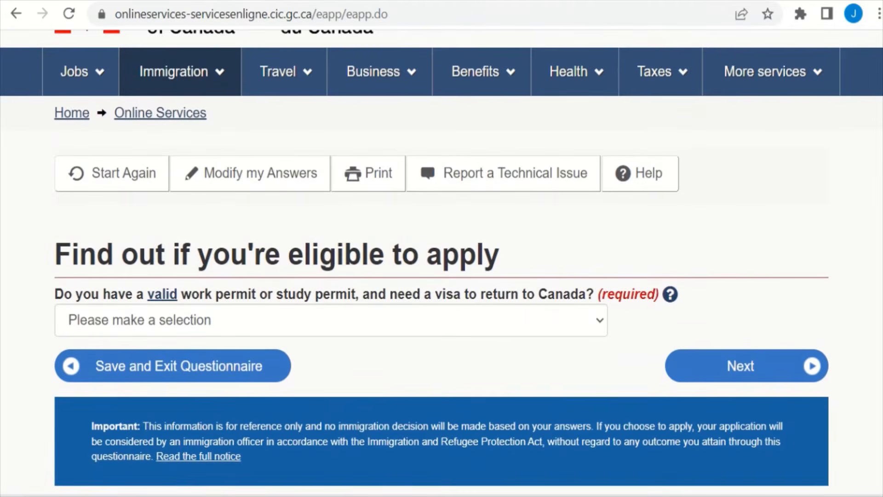
pyautogui.scroll(-1, 834, 277)
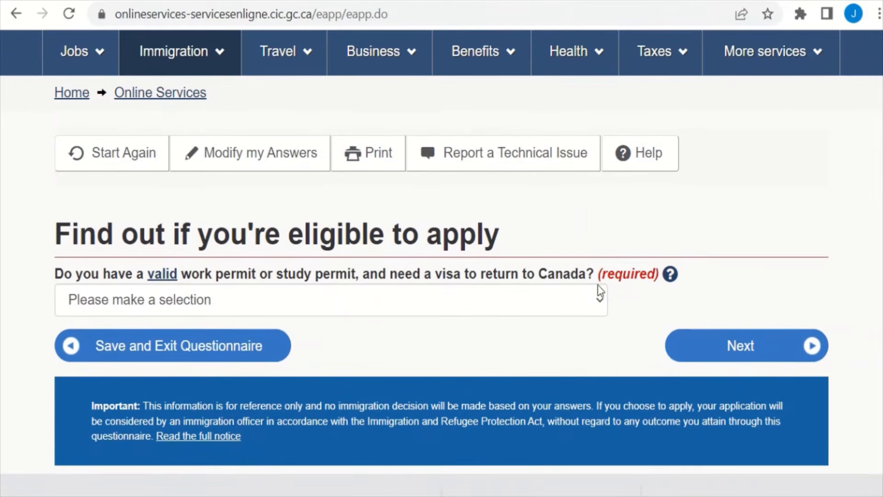
pyautogui.click(581, 297)
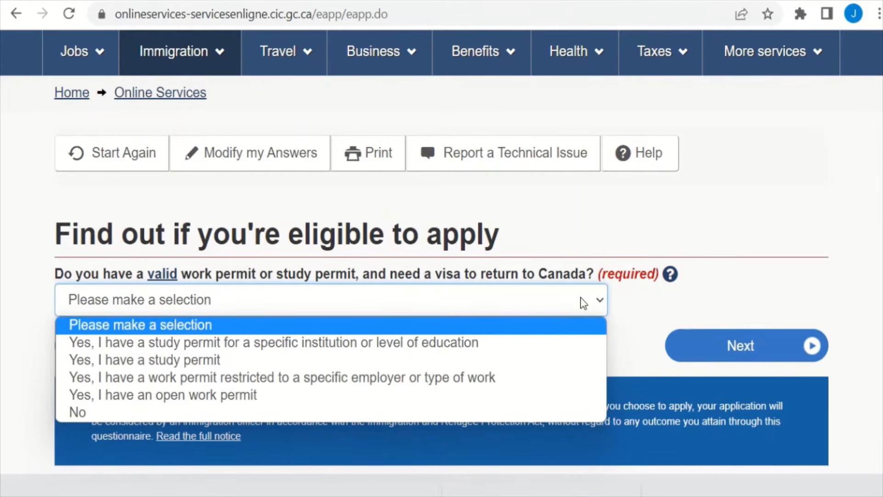
pyautogui.click(471, 413)
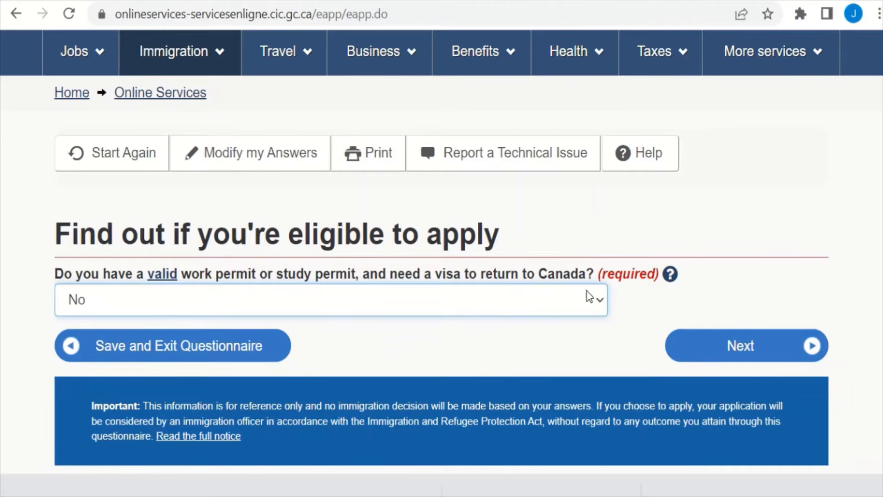
pyautogui.click(712, 362)
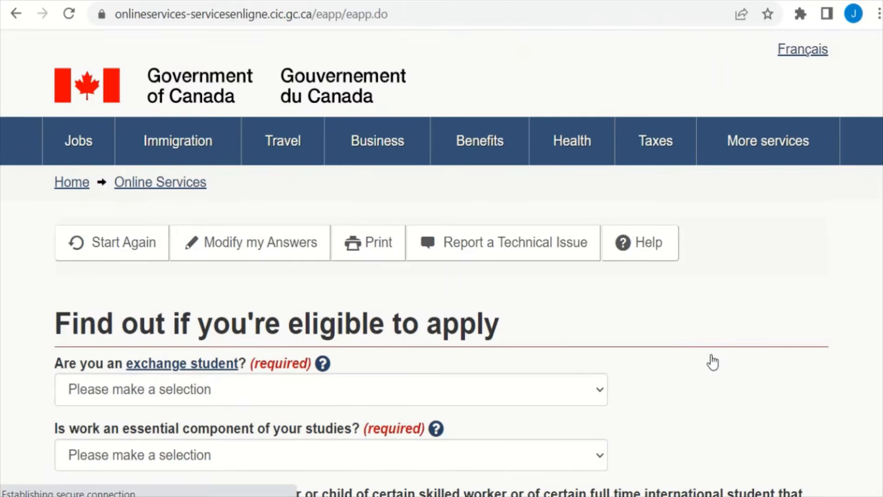
# Step: Answer No to being an exchange student and No to work being essential to studies
pyautogui.scroll(-6, 441, 262)
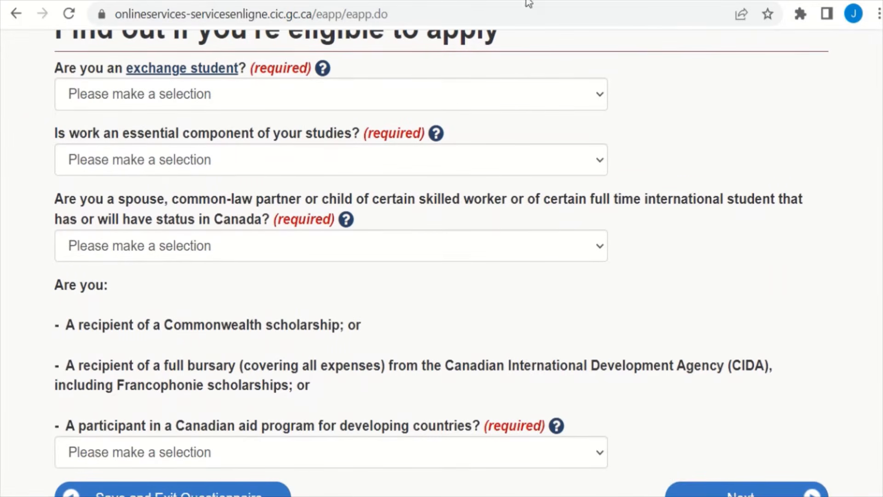
pyautogui.click(521, 91)
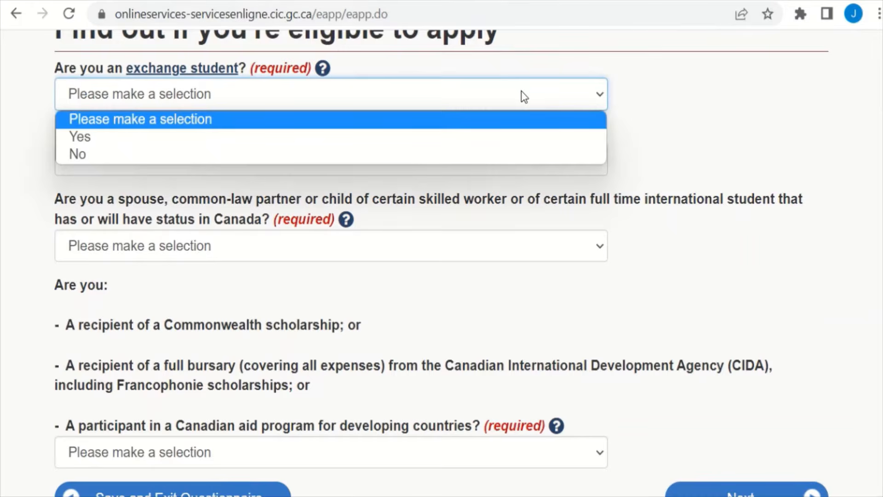
pyautogui.click(500, 161)
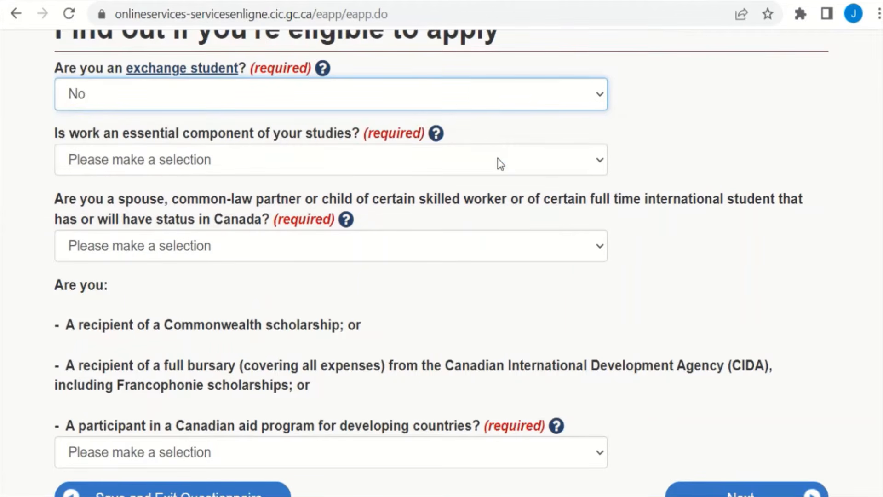
pyautogui.click(523, 170)
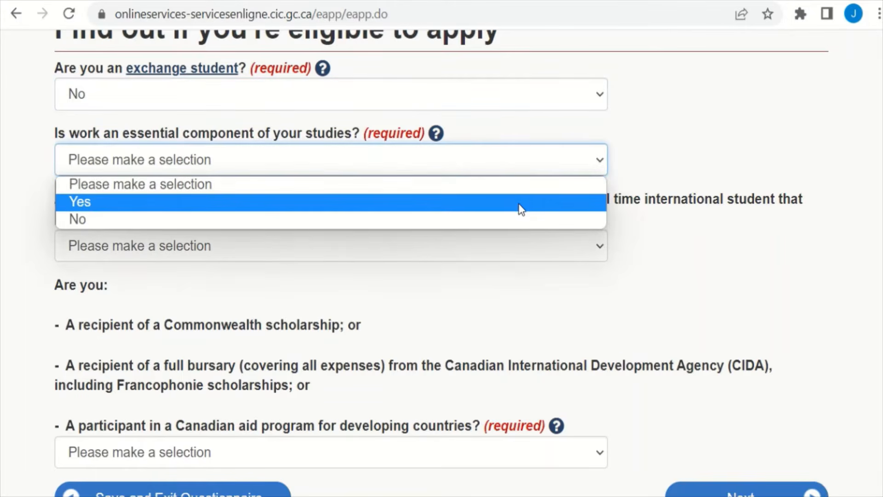
pyautogui.click(519, 204)
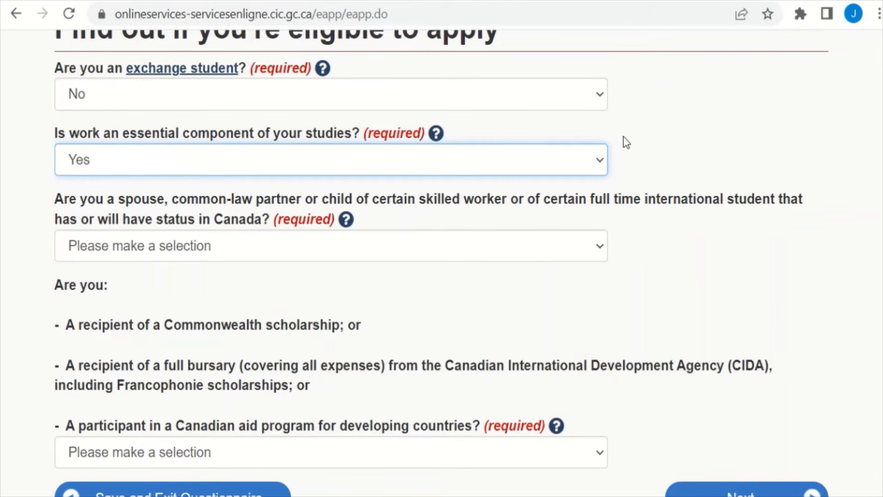
pyautogui.click(588, 154)
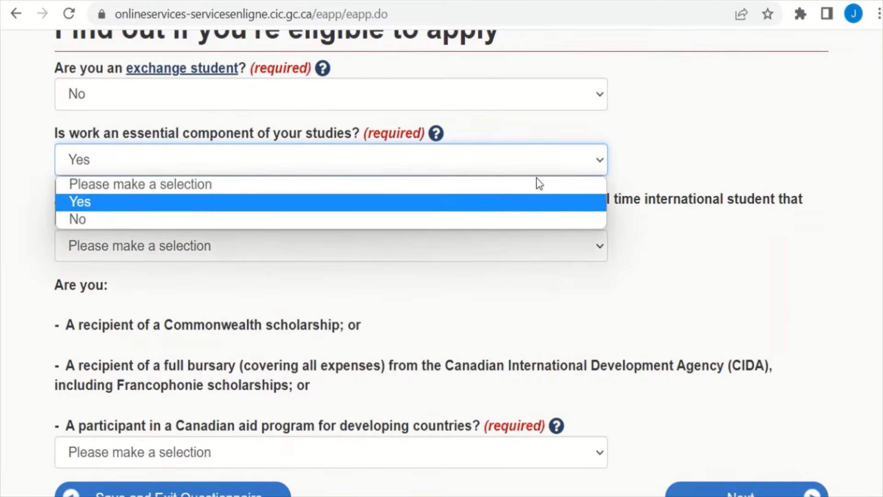
pyautogui.click(505, 237)
pyautogui.click(660, 184)
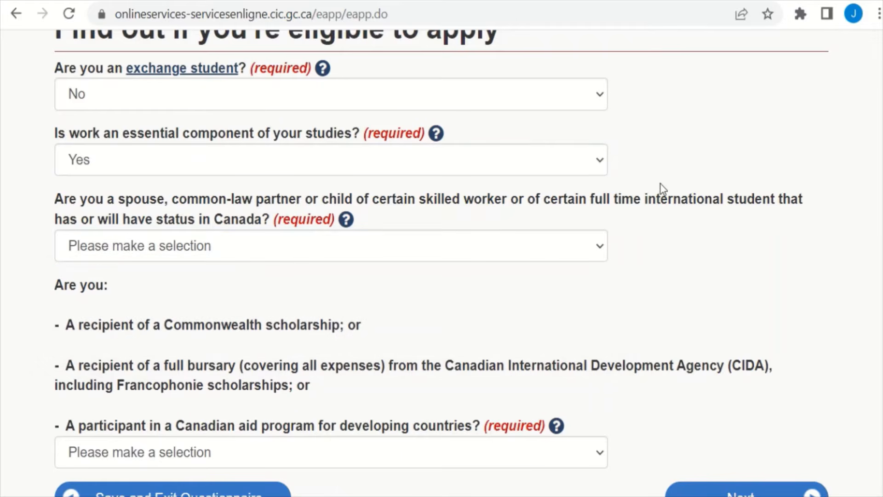
pyautogui.click(523, 172)
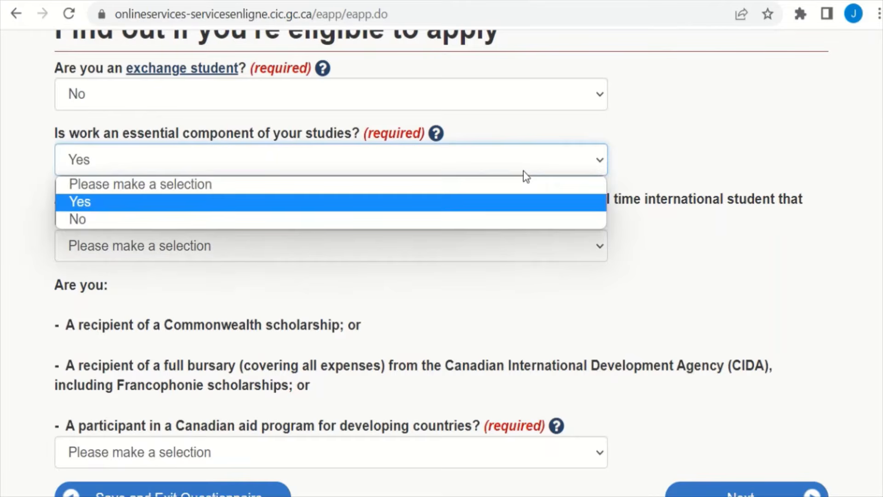
pyautogui.click(512, 221)
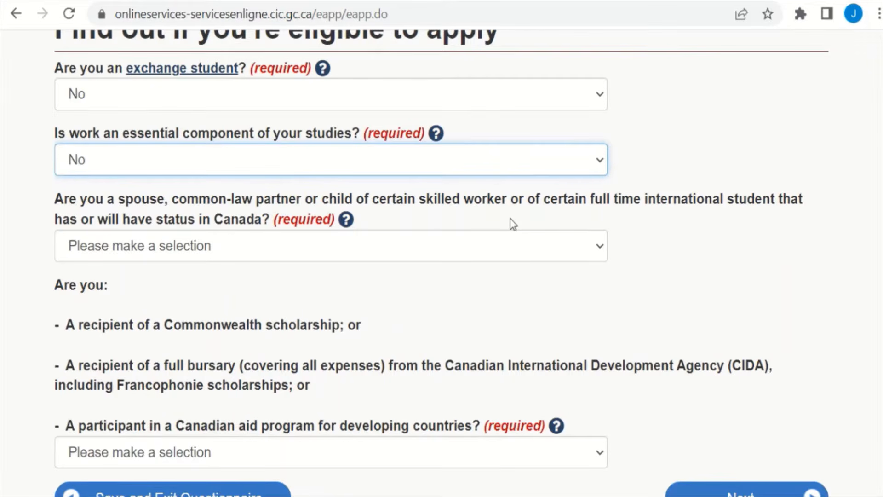
# Step: Answer No to the spouse/partner and Canadian aid program questions, then submit
pyautogui.click(534, 258)
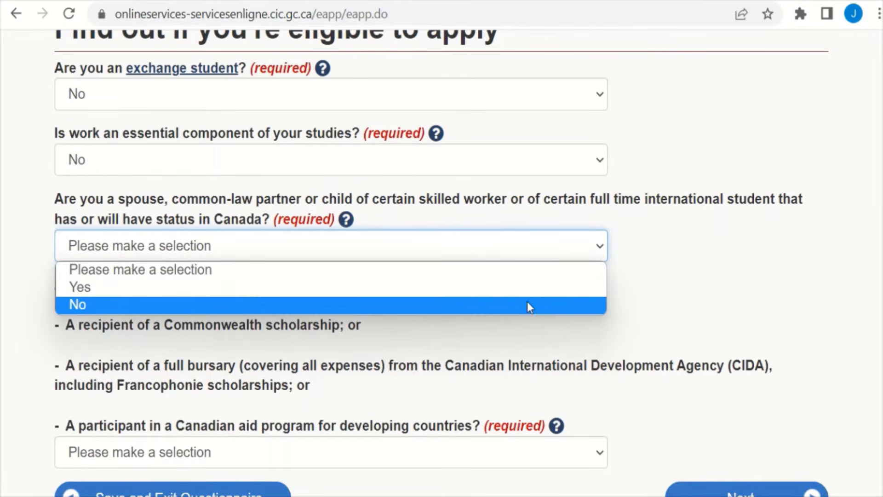
pyautogui.click(528, 306)
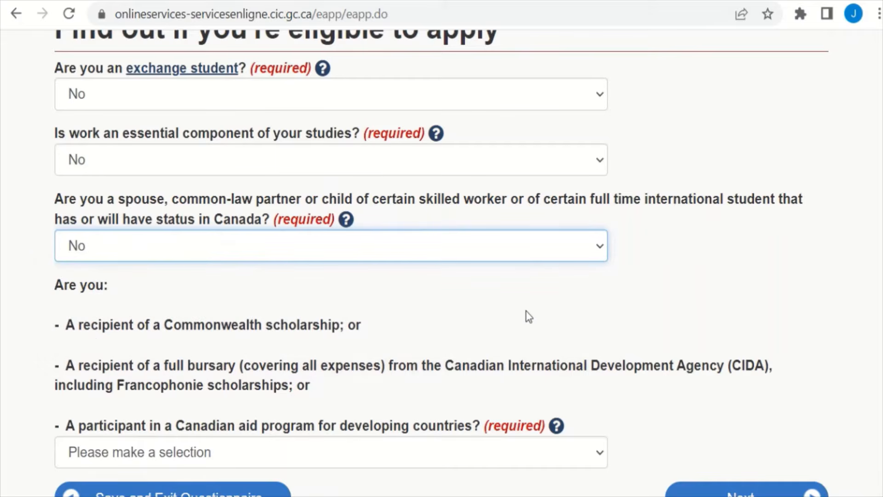
pyautogui.scroll(-2, 441, 262)
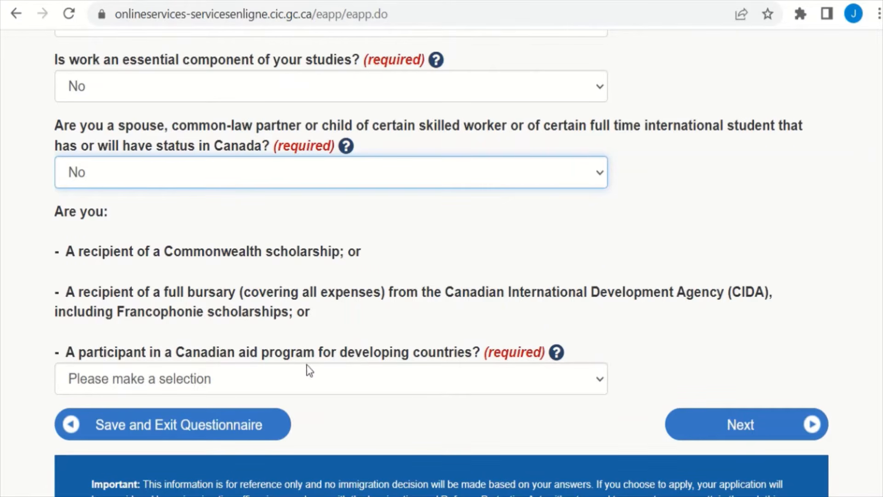
pyautogui.click(465, 385)
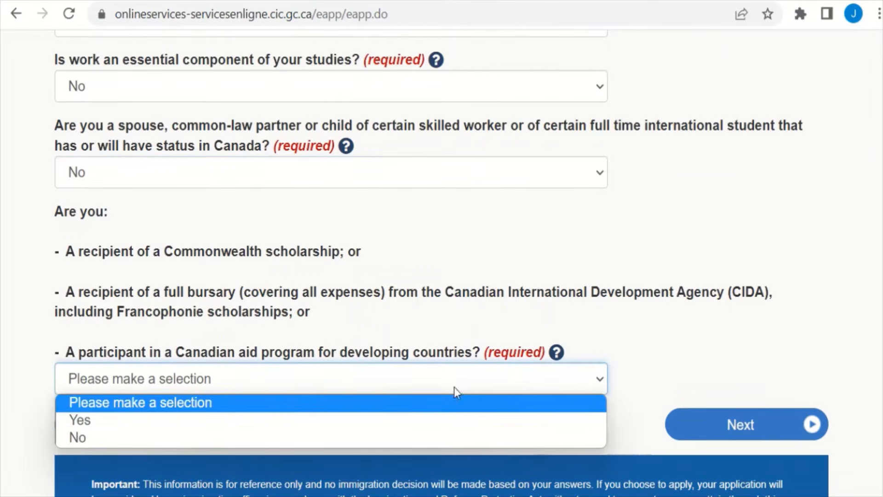
pyautogui.click(429, 438)
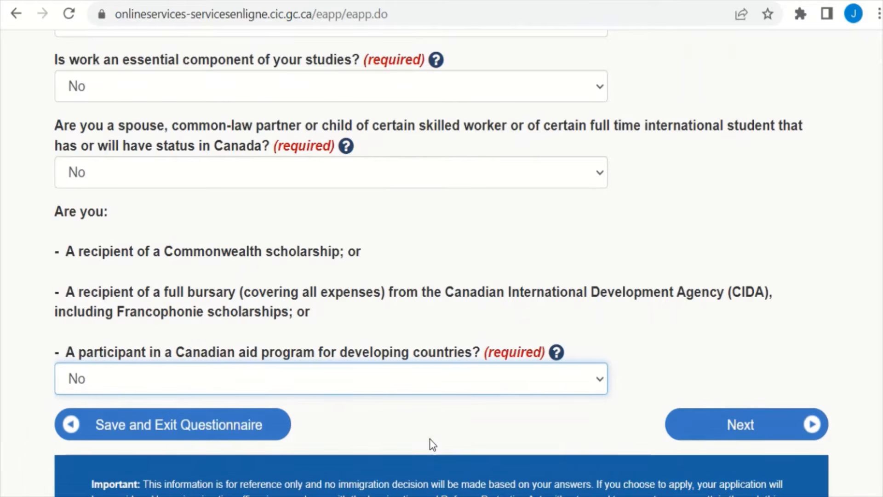
pyautogui.click(724, 435)
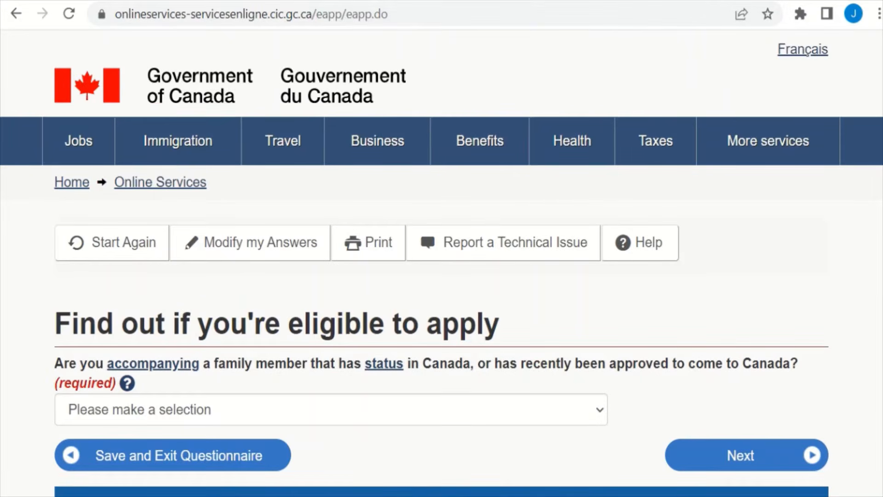
# Step: Answer No to accompanying a family member and continue
pyautogui.moveTo(516, 10)
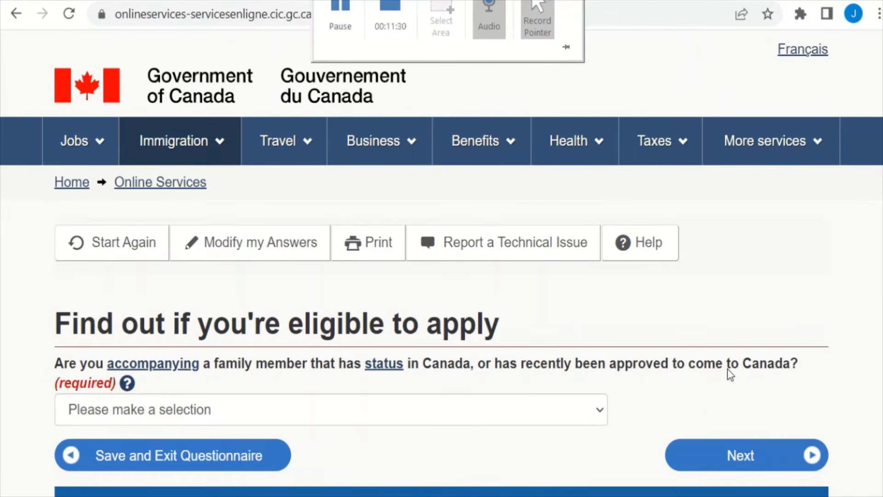
pyautogui.scroll(-3, 442, 262)
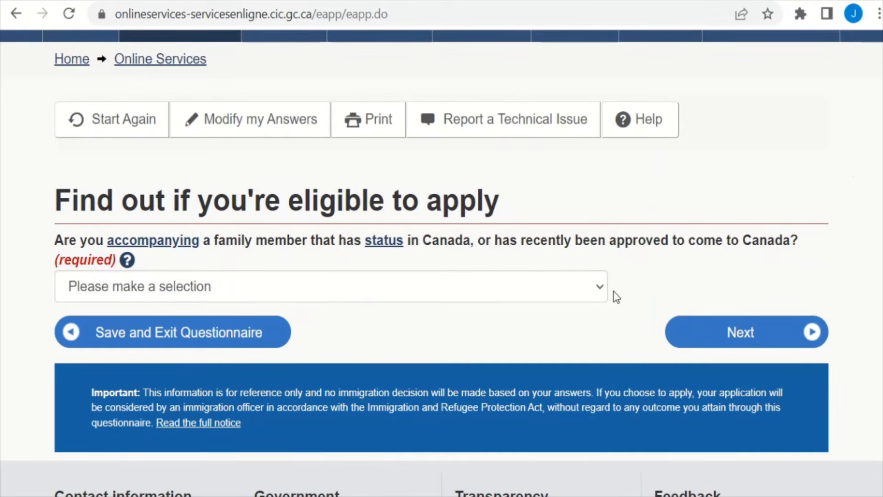
pyautogui.click(582, 295)
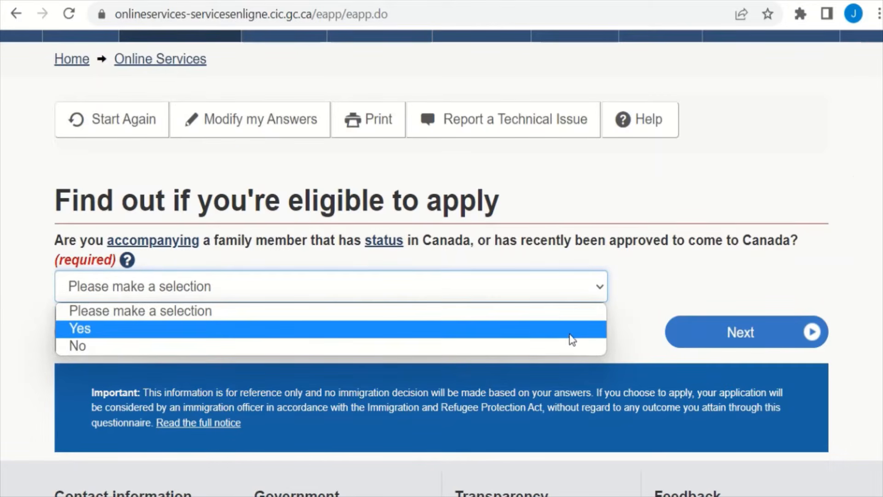
pyautogui.click(574, 346)
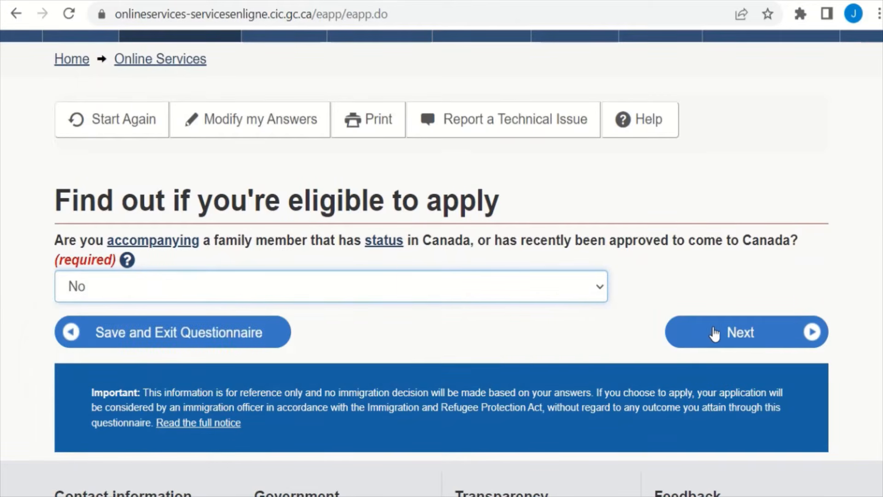
pyautogui.click(731, 330)
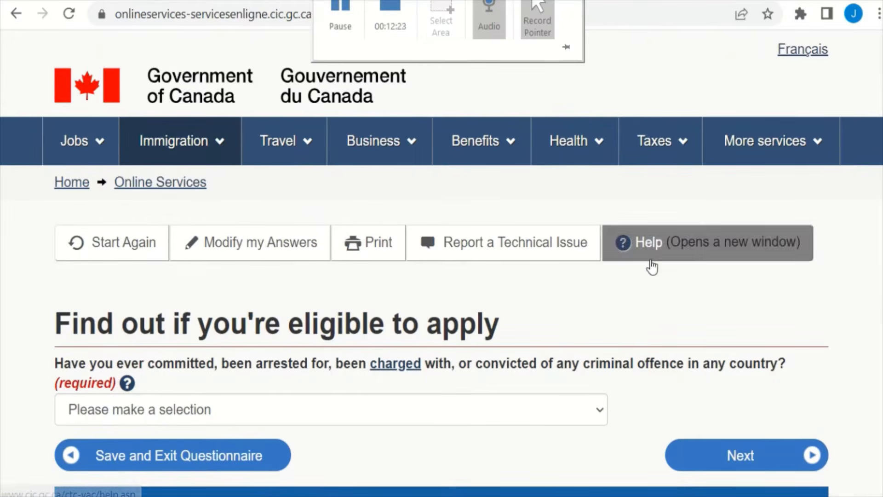
# Step: Answer No to the criminal offence question and continue to the medical exam question
pyautogui.scroll(-2, 441, 262)
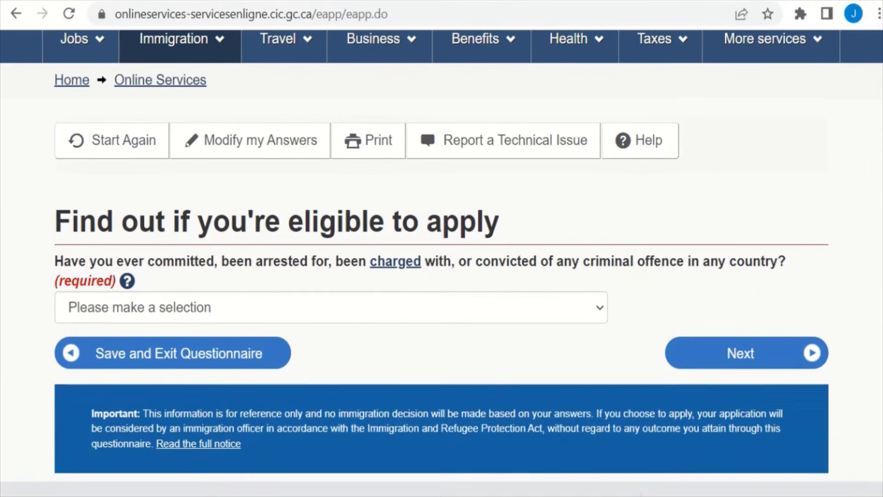
pyautogui.click(574, 314)
pyautogui.click(519, 367)
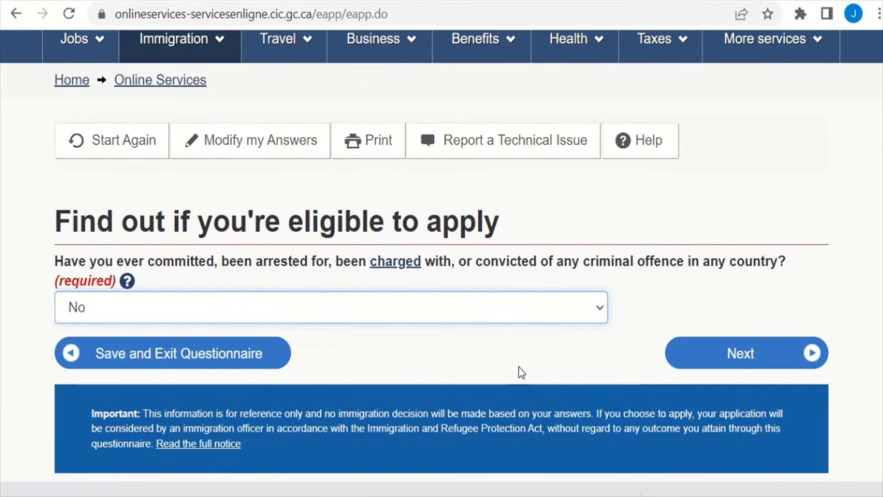
pyautogui.click(739, 368)
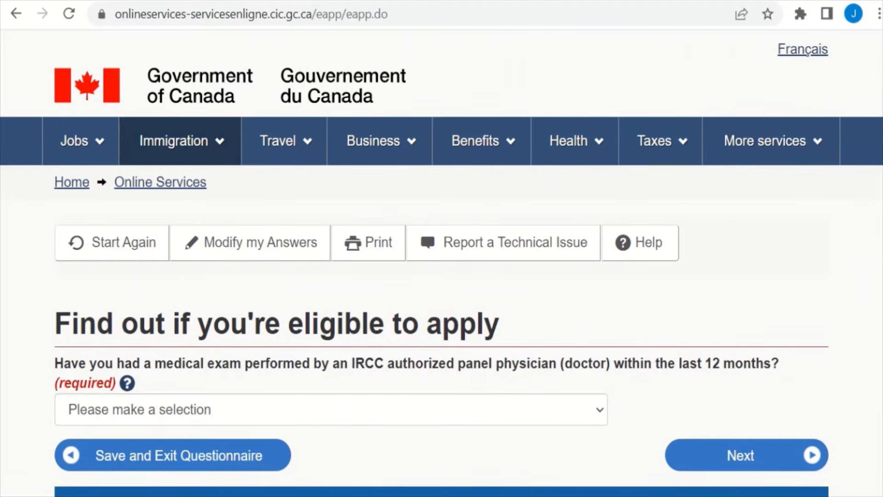
# Step: Answer No to having had a recent panel-physician medical exam
pyautogui.scroll(-5, 664, 182)
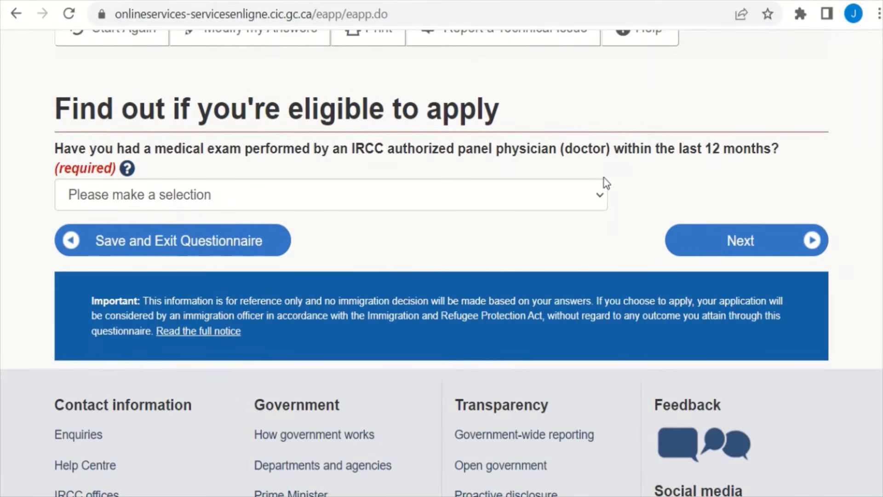
pyautogui.click(580, 201)
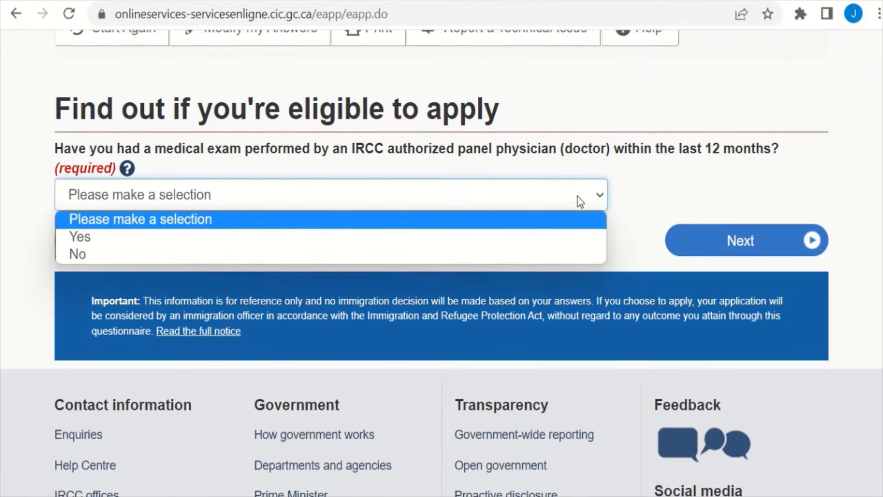
pyautogui.click(534, 259)
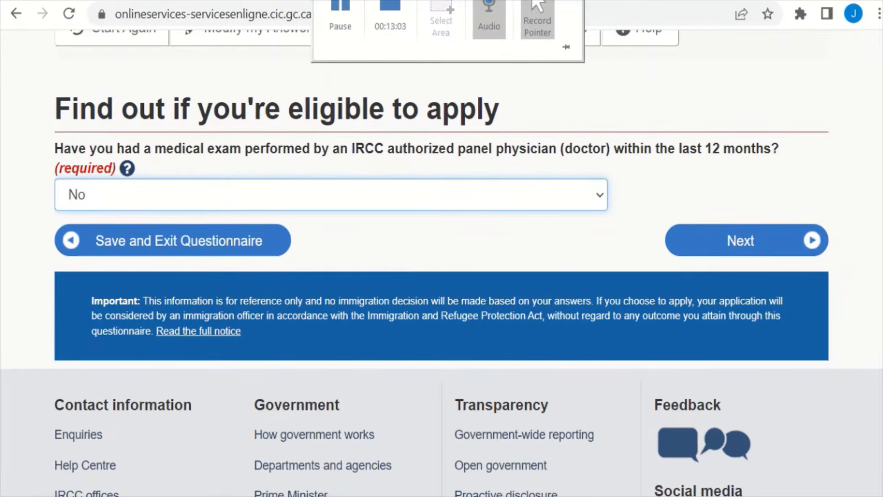
pyautogui.click(328, 3)
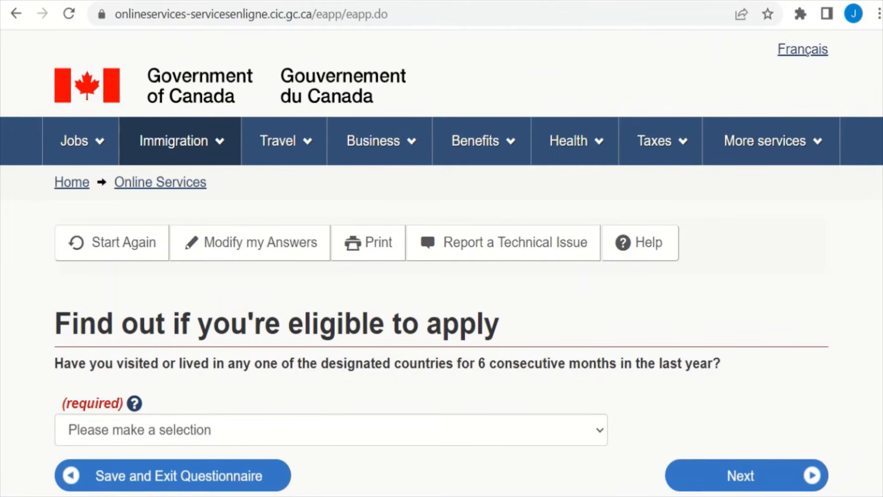
# Step: Answer No to having lived in a designated country, correcting an initial Yes
pyautogui.scroll(-4, 441, 264)
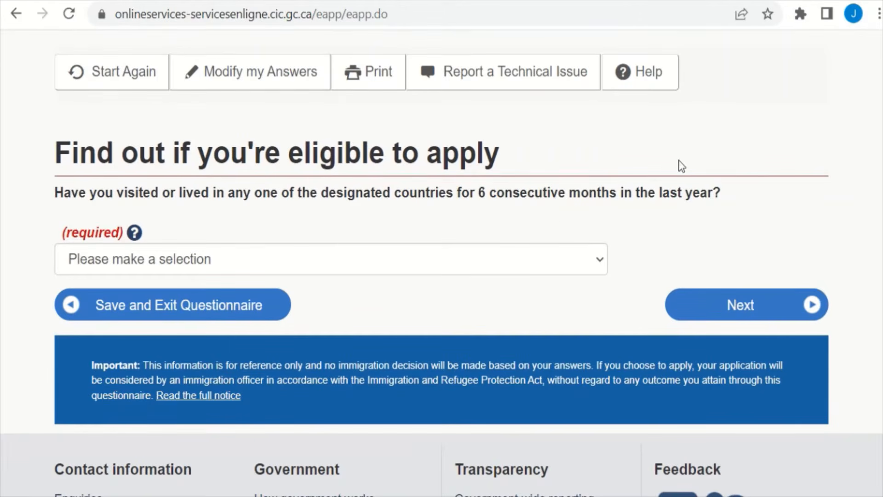
pyautogui.click(554, 262)
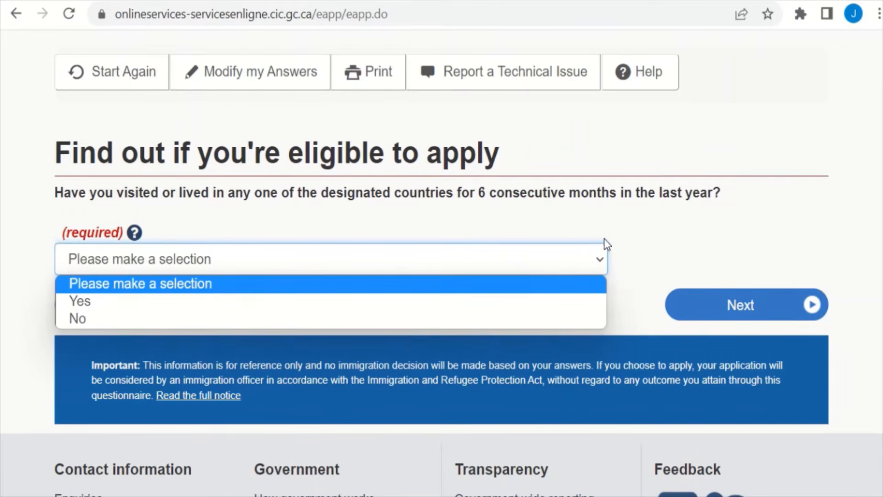
pyautogui.click(644, 225)
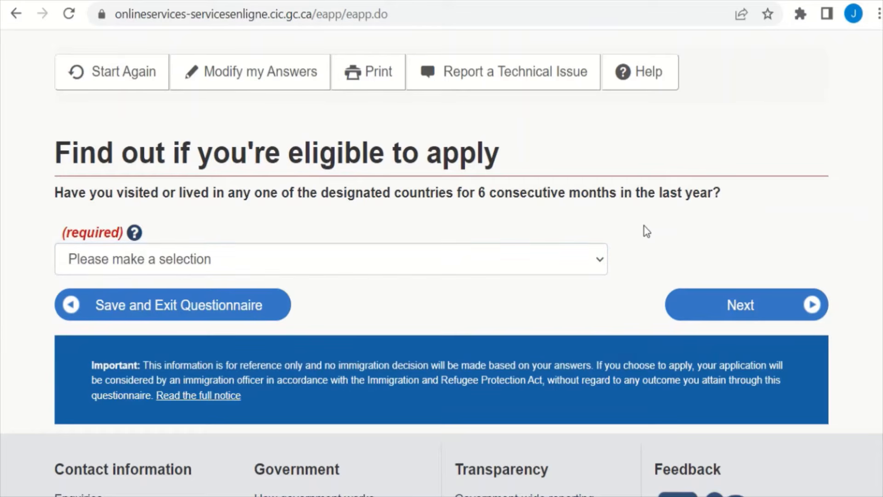
pyautogui.click(575, 262)
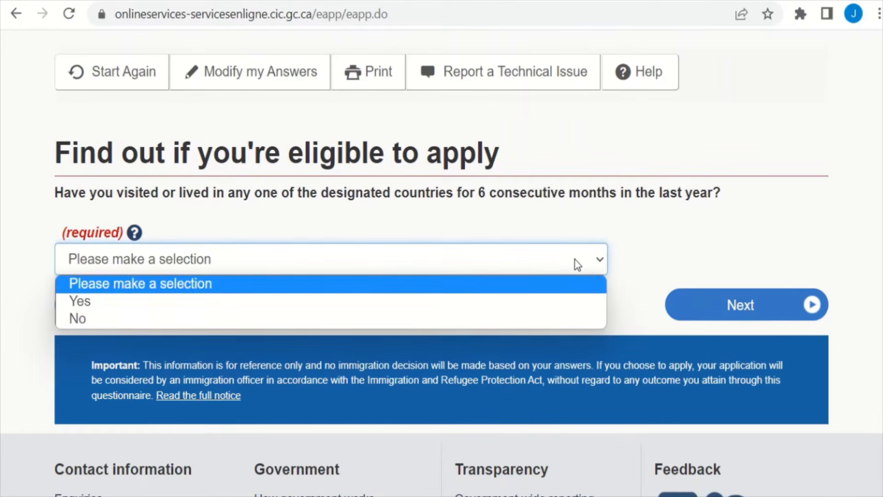
pyautogui.click(528, 308)
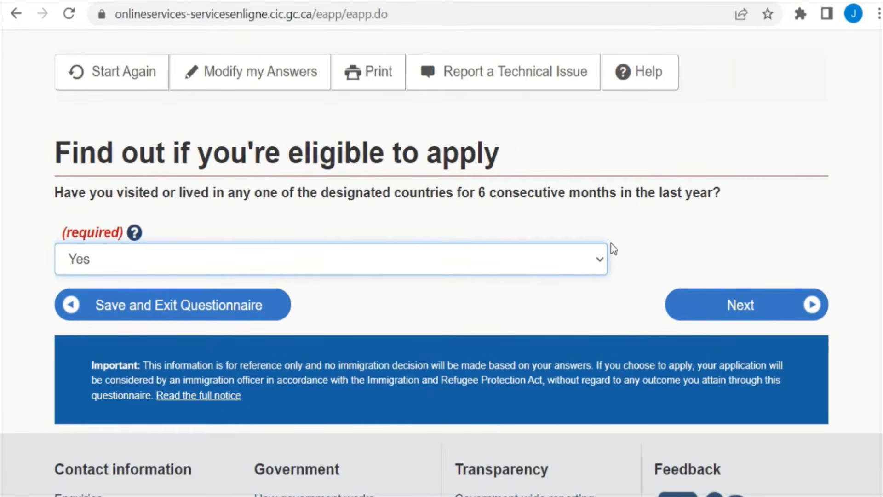
pyautogui.click(578, 264)
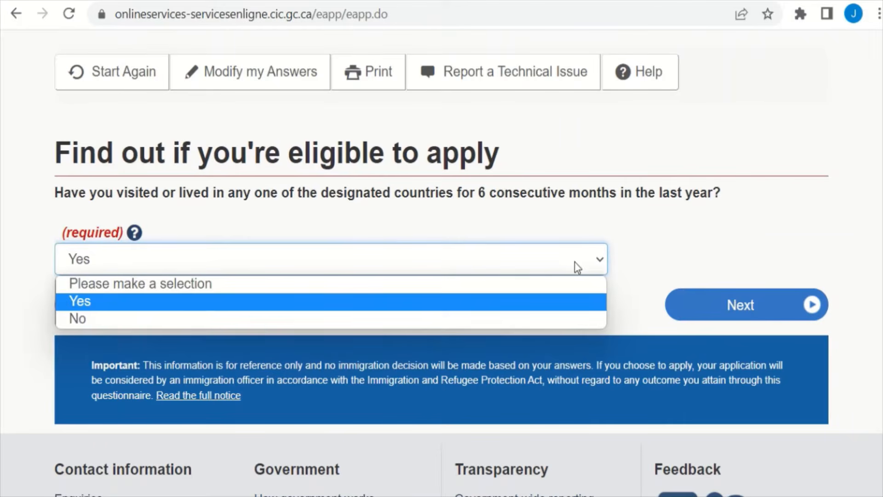
pyautogui.click(534, 317)
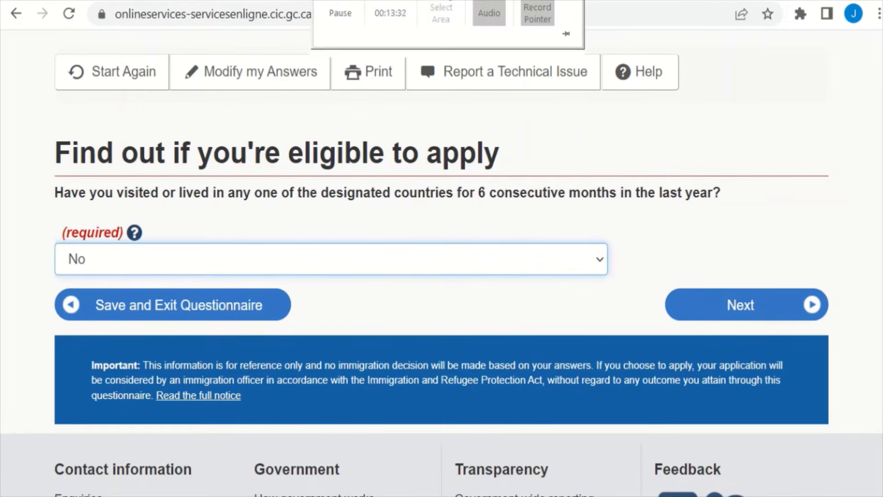
pyautogui.click(350, 6)
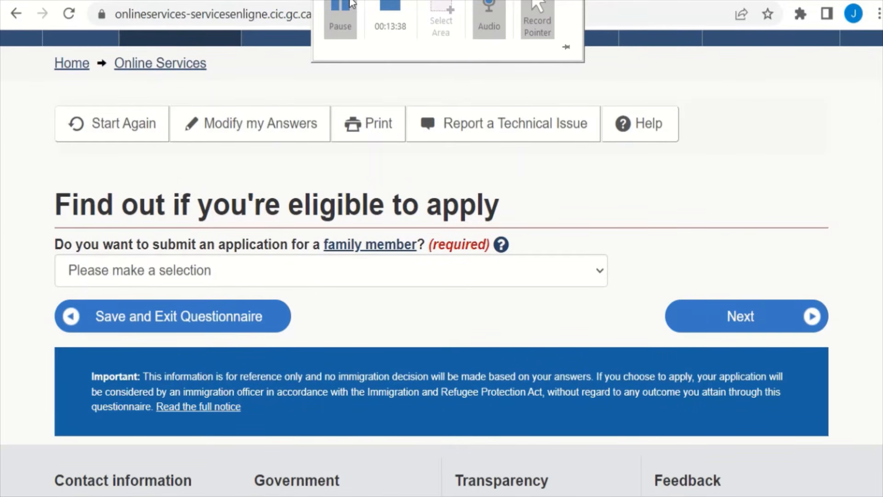
# Step: Answer No to applying for a family member and No to giving anyone access
pyautogui.click(348, 278)
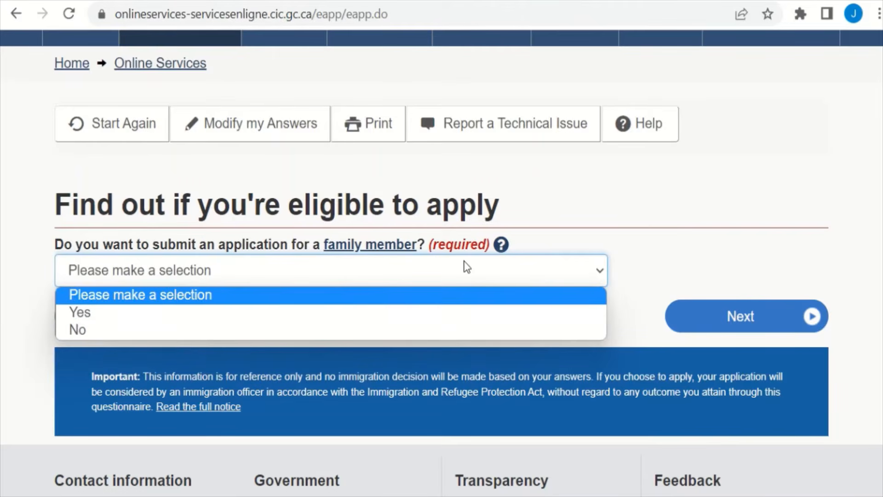
pyautogui.click(426, 337)
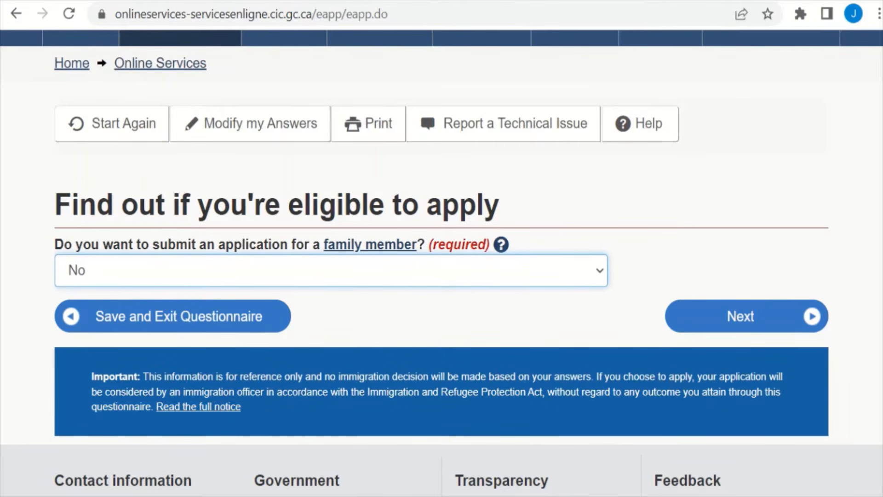
pyautogui.moveTo(401, 12)
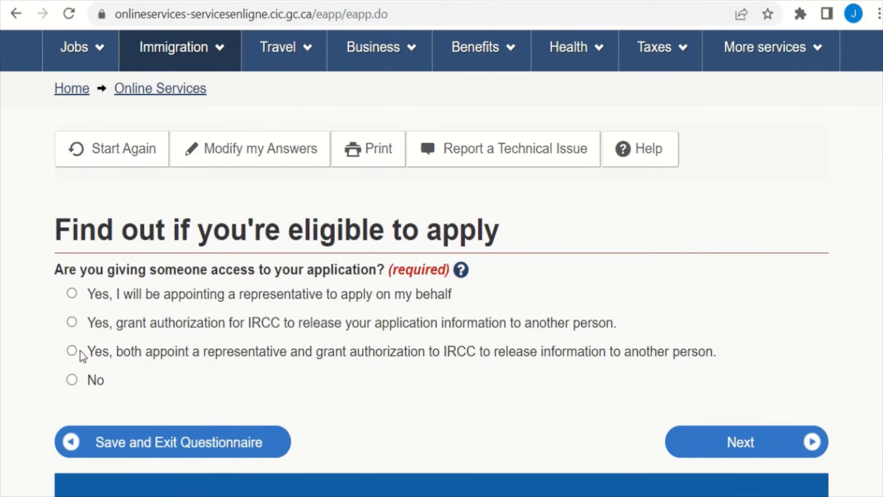
pyautogui.click(71, 380)
pyautogui.moveTo(441, 4)
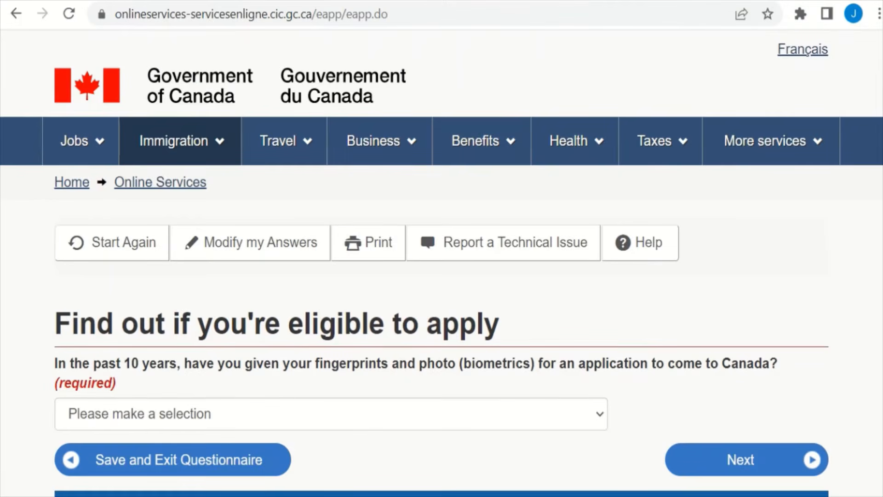
# Step: Answer No to having given fingerprints and photo in the past 10 years
pyautogui.scroll(-2, 441, 276)
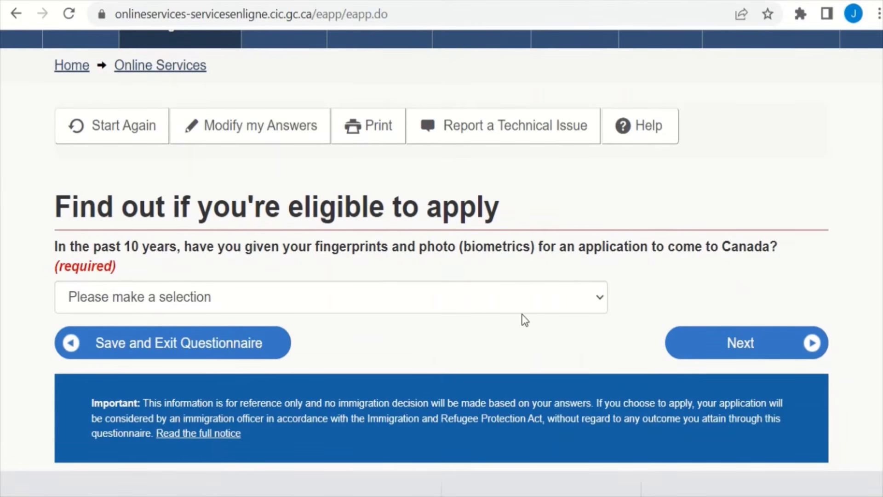
pyautogui.click(543, 305)
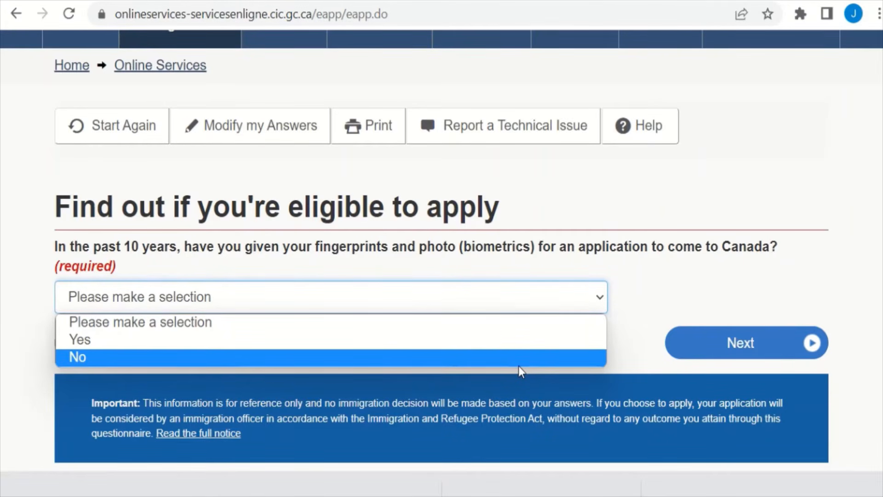
pyautogui.click(544, 357)
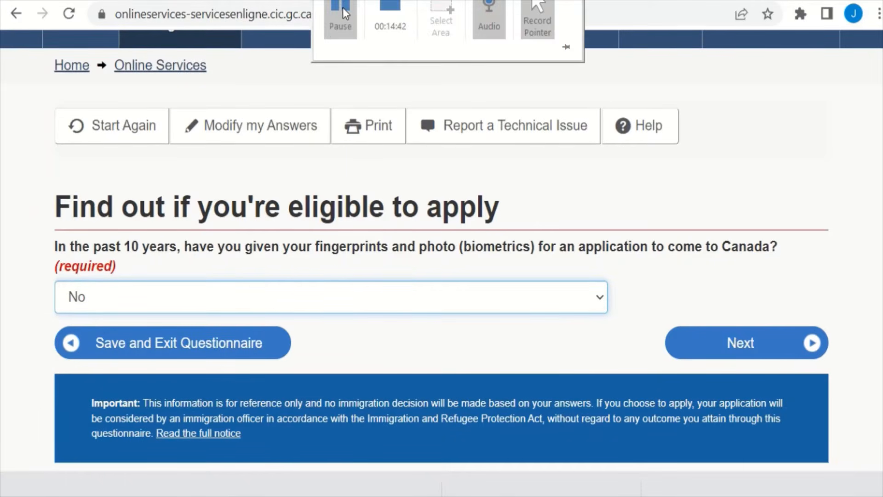
pyautogui.click(344, 9)
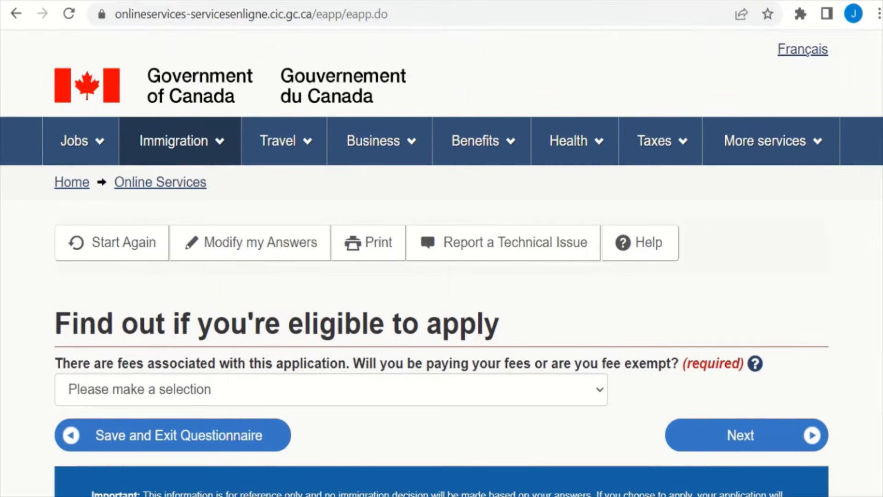
# Step: Answer 'Yes, I will be paying my application fees'
pyautogui.scroll(-2, 442, 276)
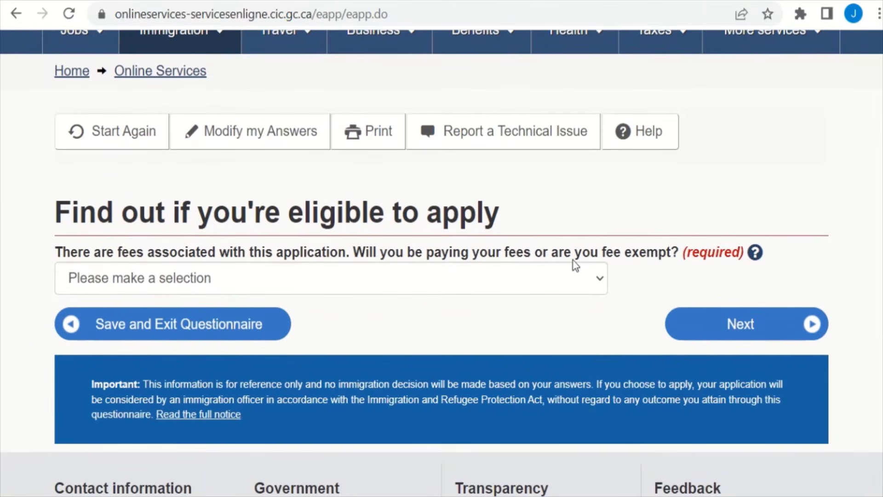
pyautogui.click(563, 276)
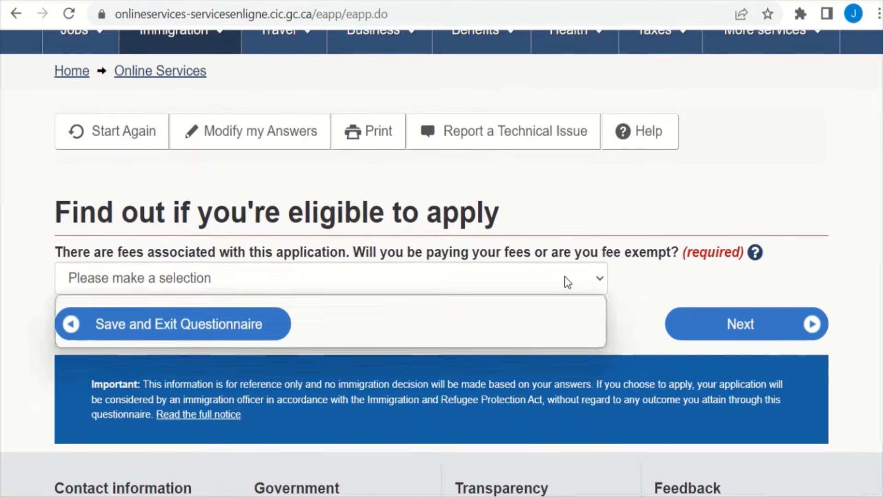
pyautogui.click(454, 322)
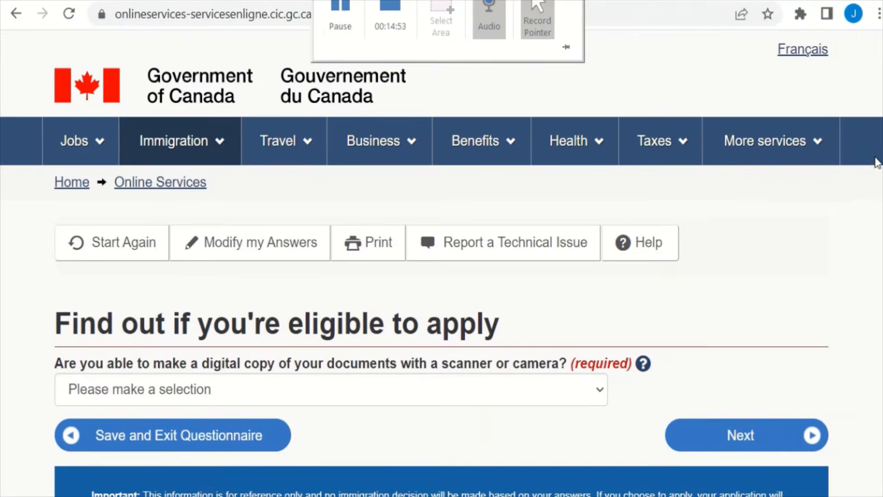
# Step: Answer Yes to making digital copies of documents and Yes to paying fees online
pyautogui.scroll(-3, 876, 162)
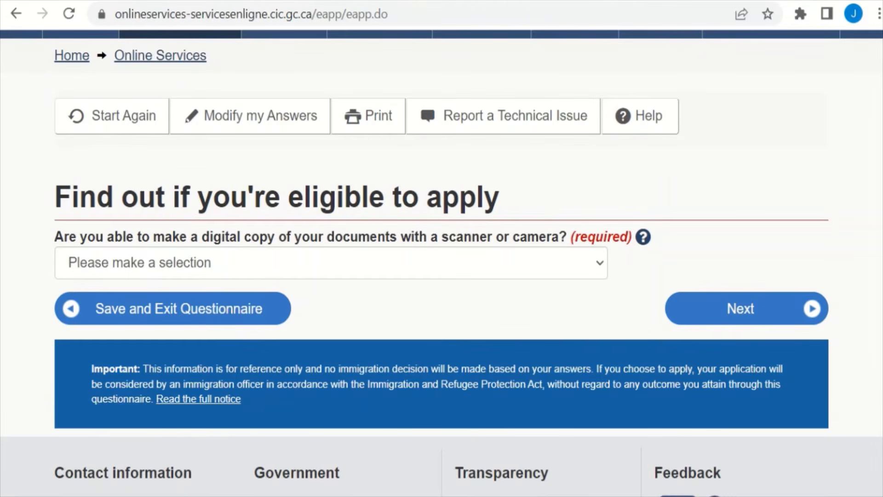
pyautogui.click(574, 276)
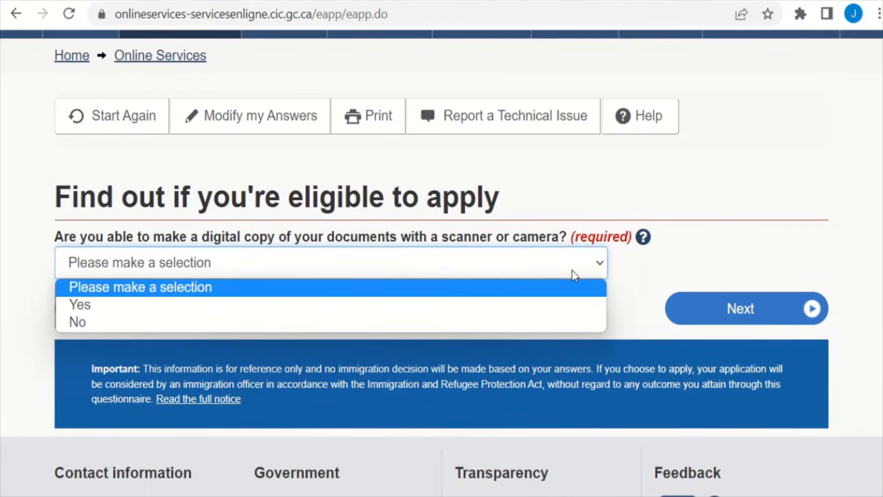
pyautogui.click(558, 305)
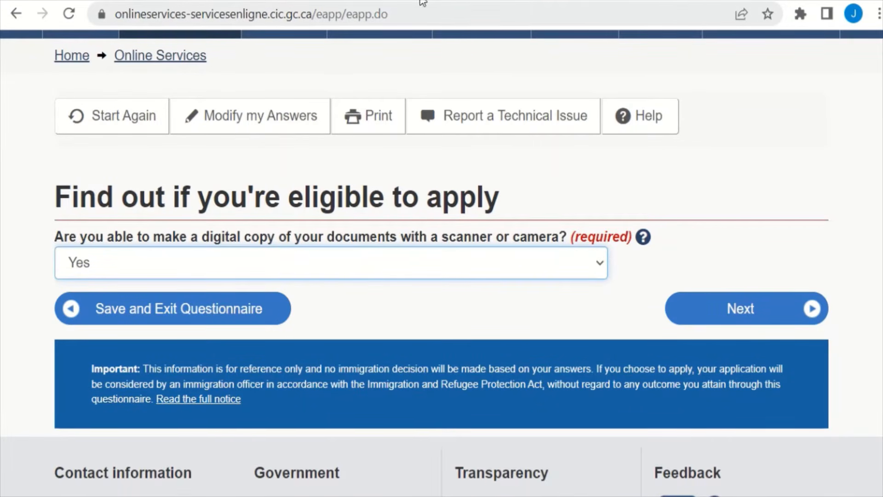
pyautogui.click(334, 2)
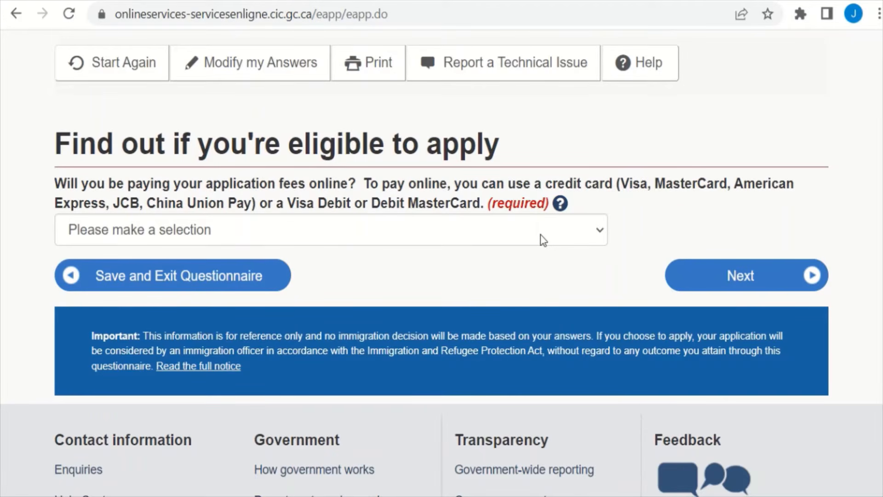
pyautogui.click(540, 235)
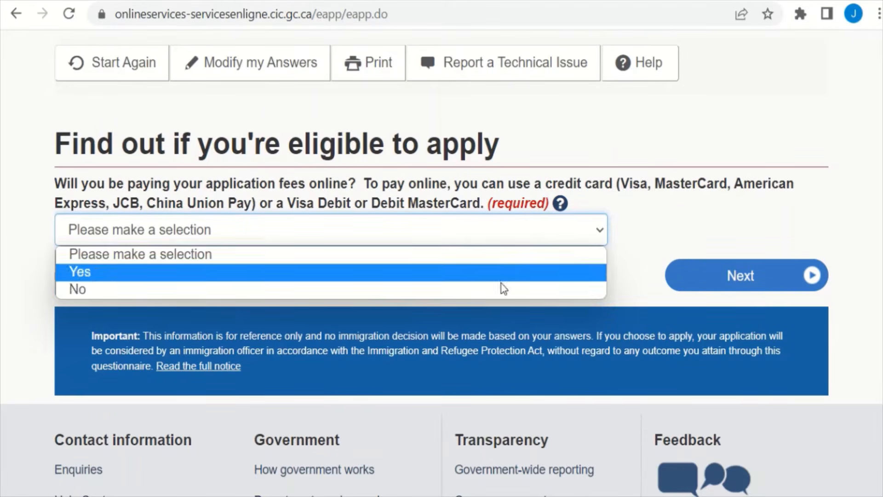
pyautogui.click(502, 272)
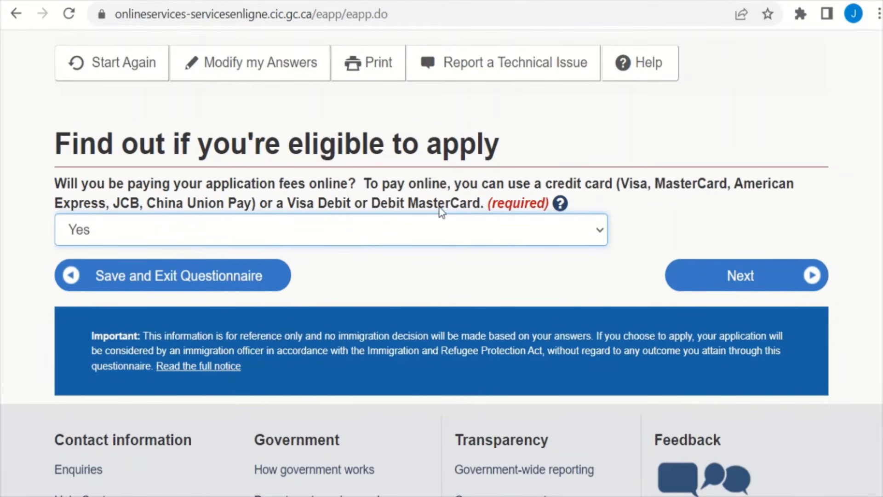
pyautogui.moveTo(506, 5)
pyautogui.moveTo(536, 4)
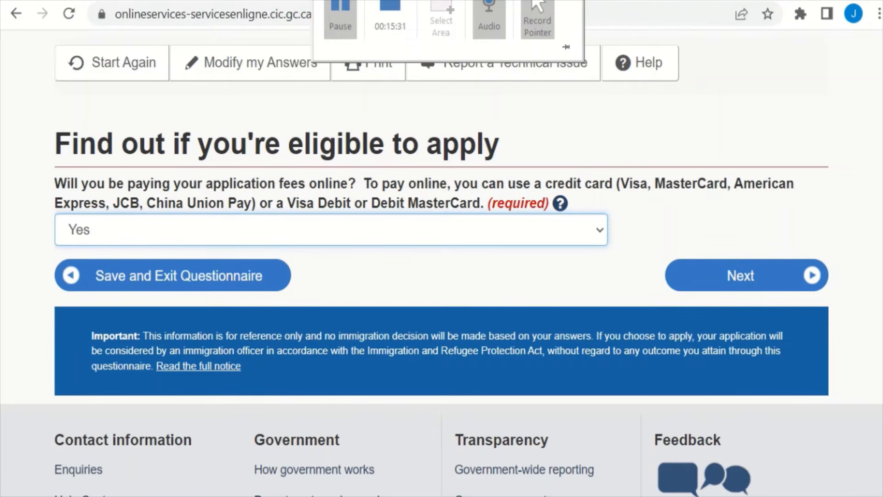
# Step: Open Review your answers and check each eligibility answer from Study through paying fees online
pyautogui.click(338, 20)
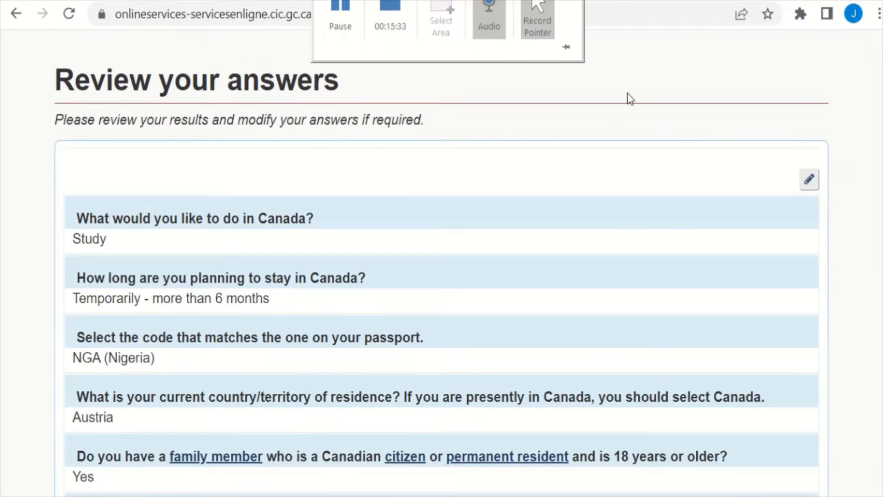
pyautogui.scroll(-2, 442, 272)
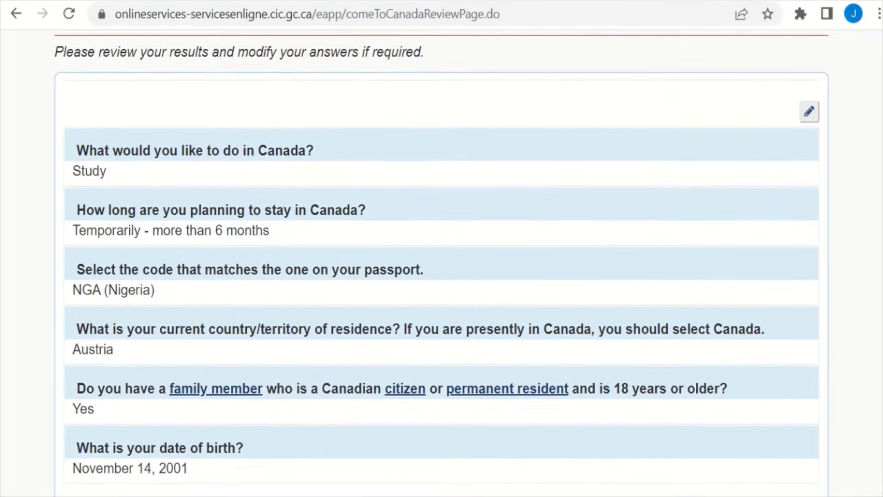
pyautogui.scroll(-2, 442, 271)
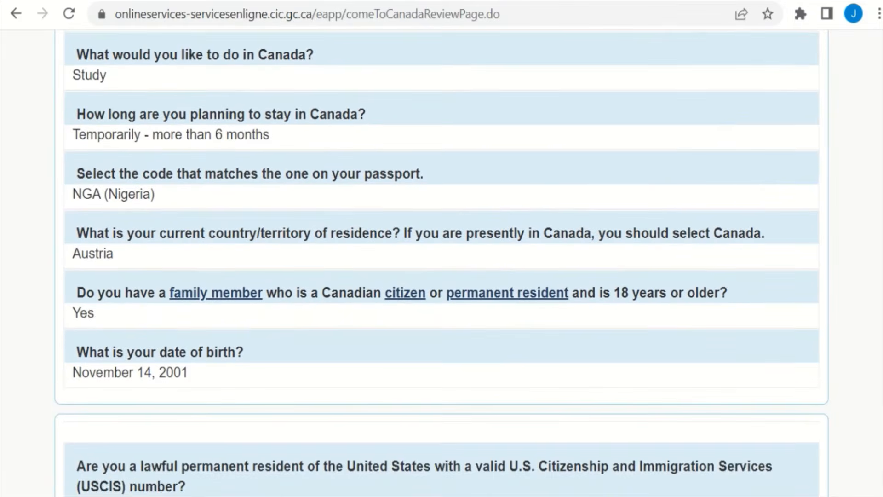
pyautogui.scroll(2, 442, 272)
pyautogui.scroll(-1, 441, 271)
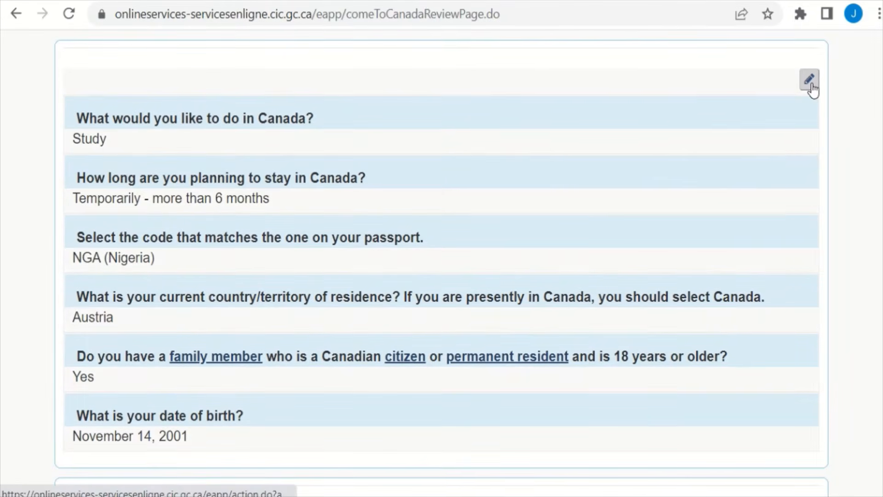
pyautogui.scroll(-5, 858, 101)
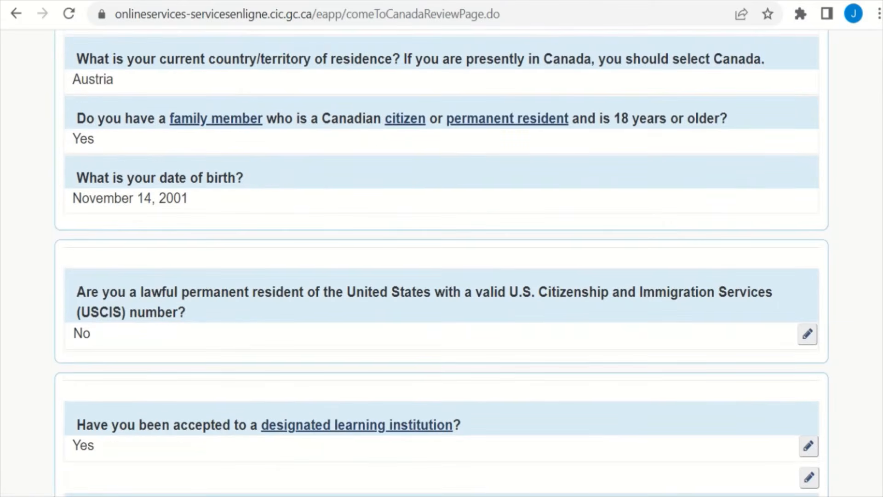
pyautogui.scroll(-11, 441, 271)
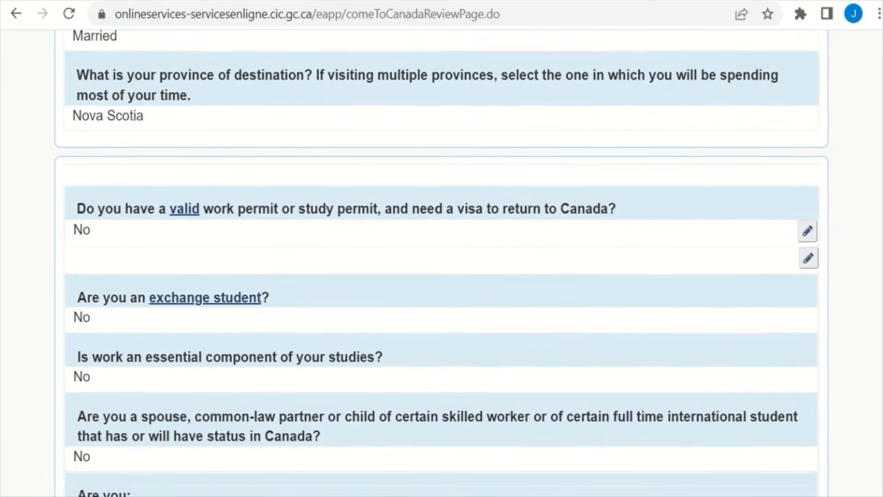
pyautogui.scroll(-18, 441, 261)
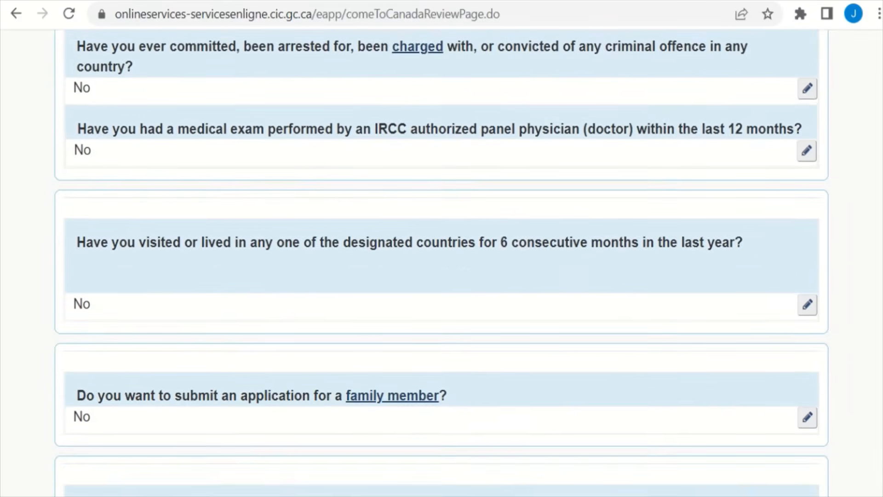
pyautogui.scroll(-14, 442, 261)
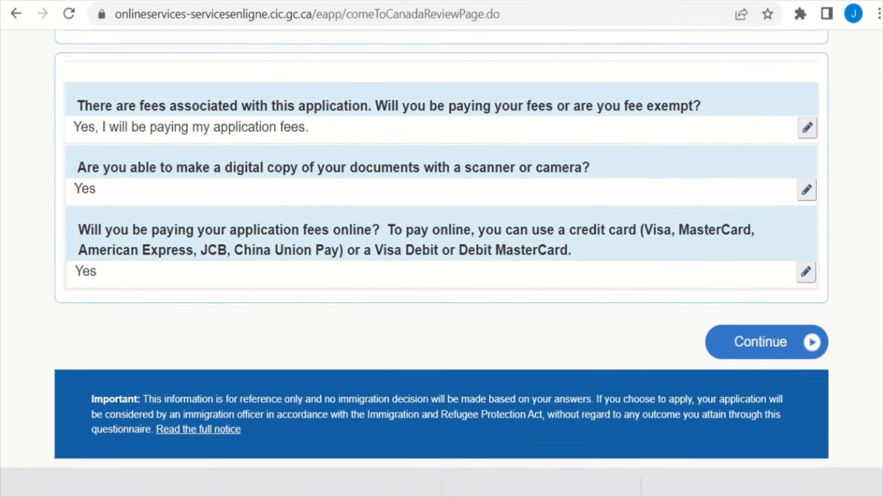
pyautogui.scroll(20, 441, 261)
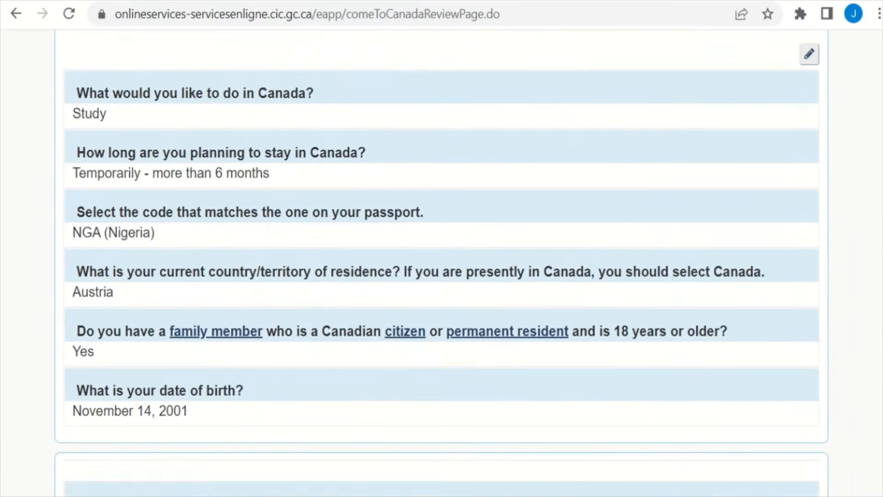
pyautogui.scroll(8, 442, 261)
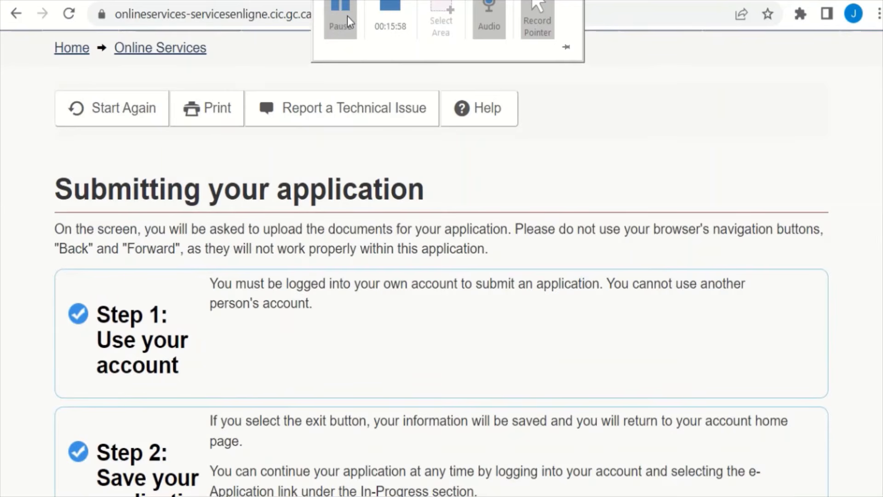
pyautogui.scroll(-3, 265, 93)
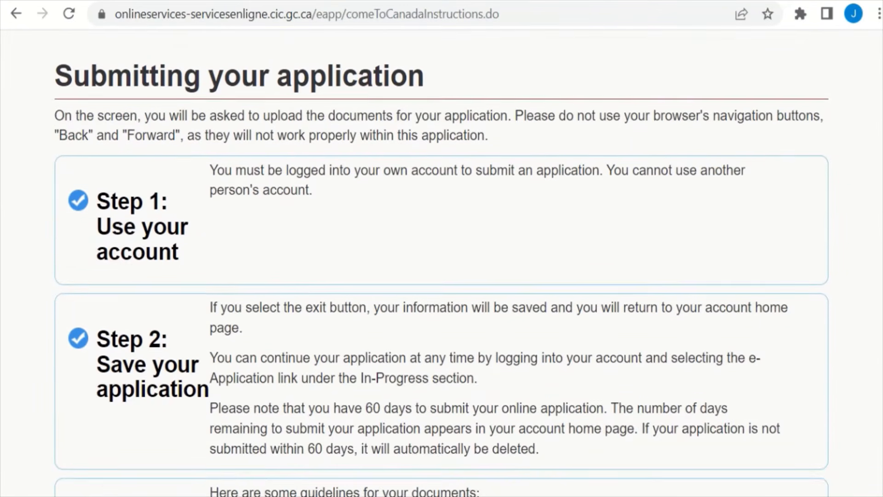
pyautogui.scroll(-1, 441, 276)
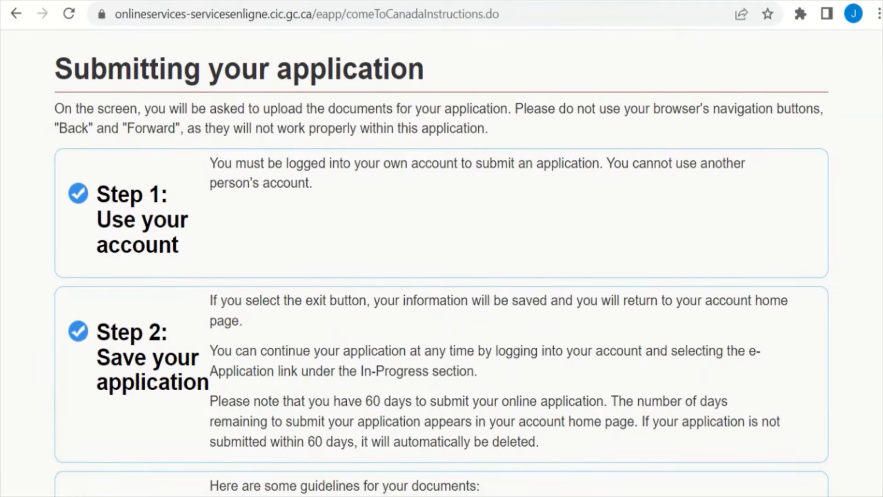
pyautogui.scroll(-1, 442, 276)
pyautogui.scroll(-2, 442, 263)
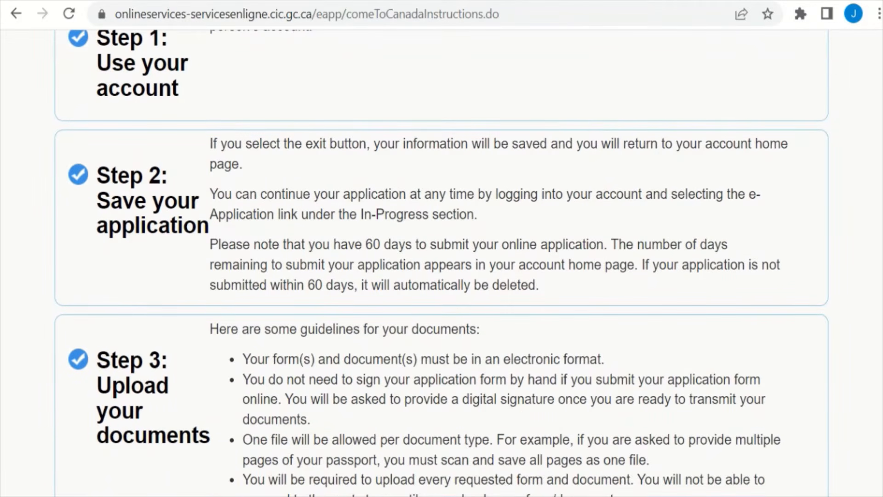
pyautogui.scroll(1, 442, 263)
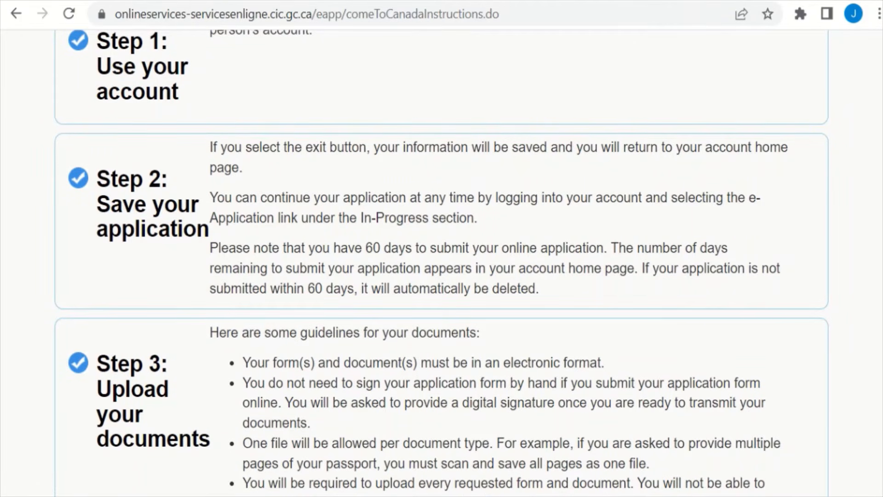
pyautogui.scroll(-1, 442, 263)
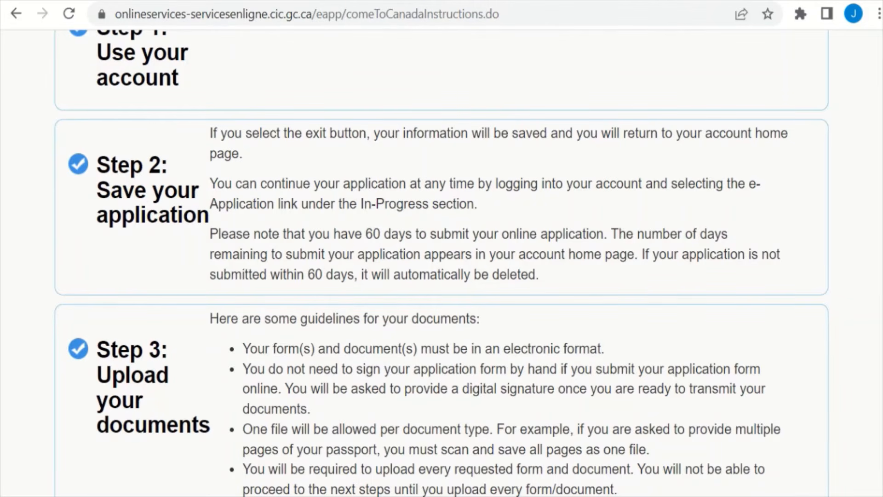
pyautogui.scroll(-3, 442, 262)
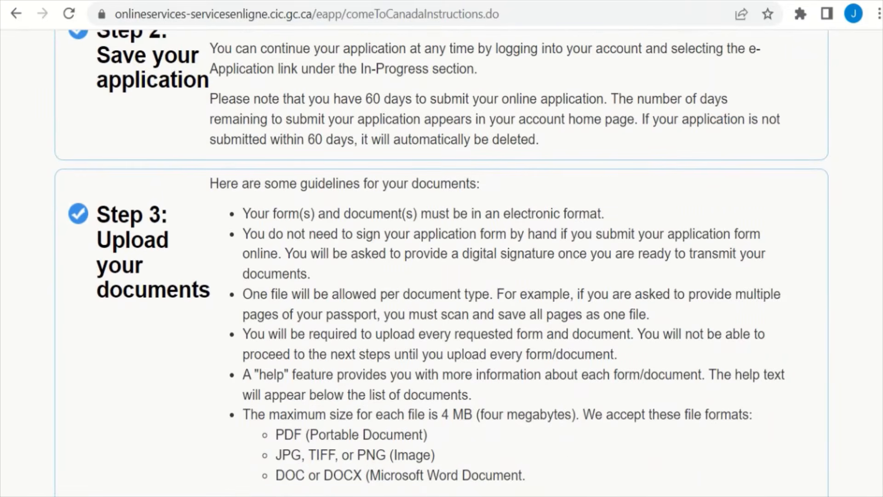
pyautogui.scroll(-6, 880, 228)
pyautogui.scroll(3, 879, 228)
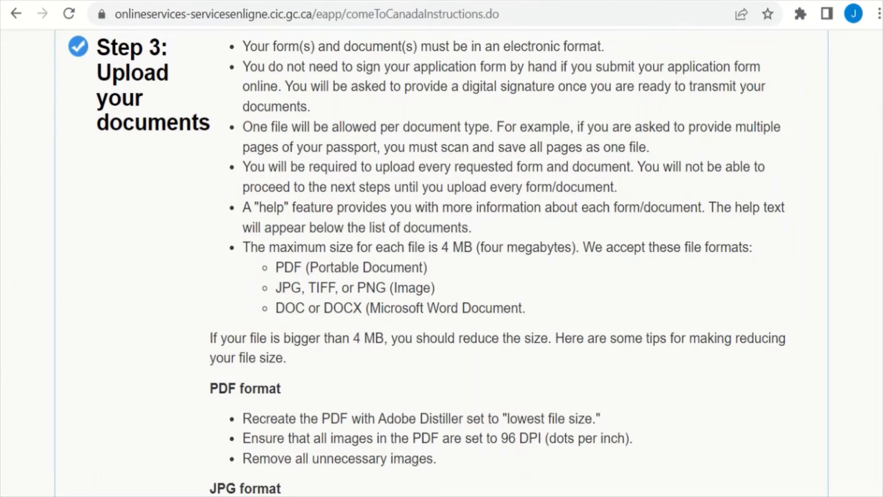
pyautogui.scroll(-12, 878, 322)
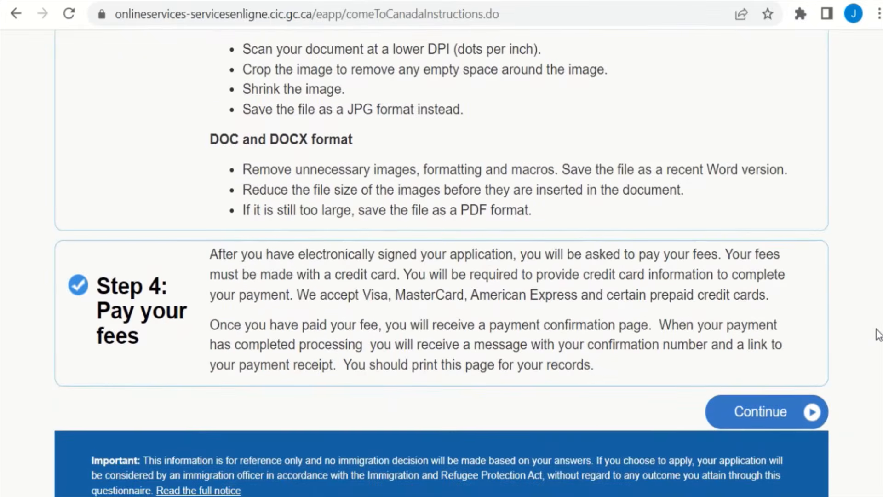
pyautogui.scroll(-2, 878, 334)
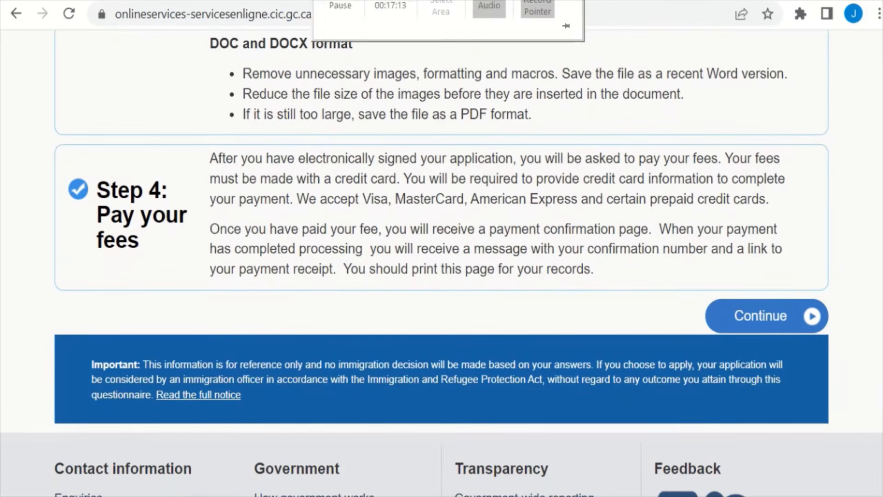
# Step: Continue to the document checklist and open the IMM1294 form under Application Form(s) in a new tab
pyautogui.click(811, 316)
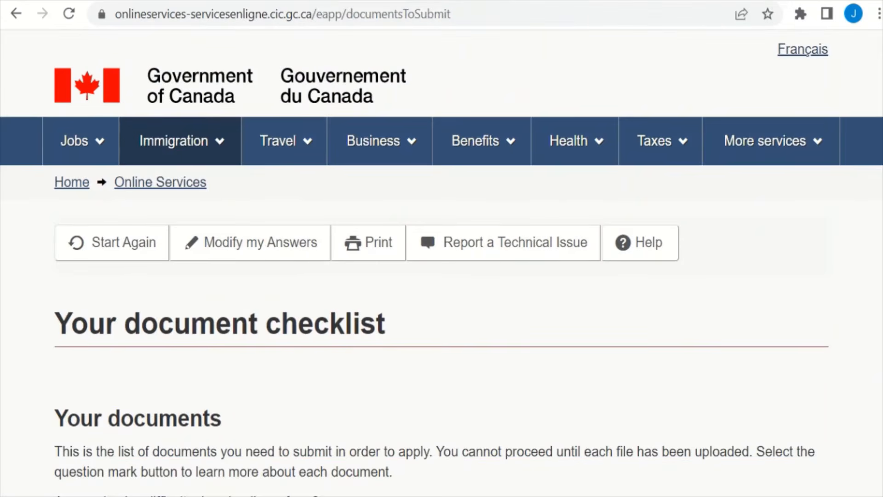
pyautogui.scroll(-6, 442, 276)
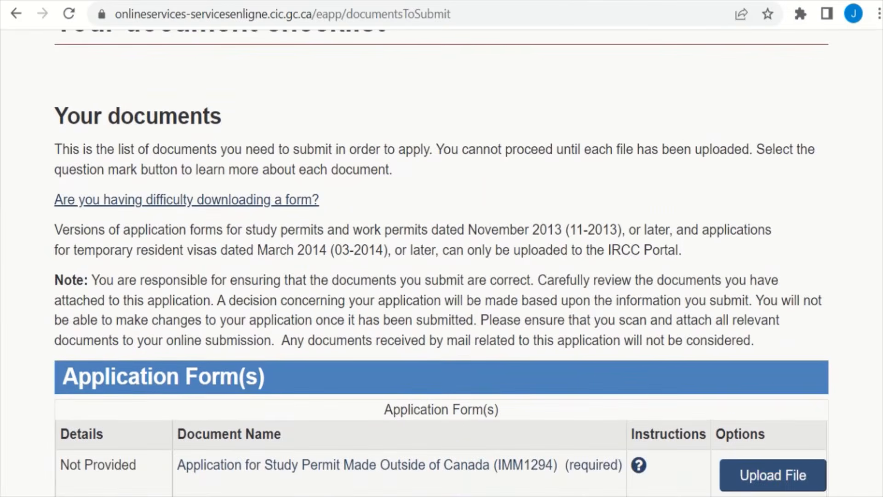
pyautogui.scroll(-2, 442, 276)
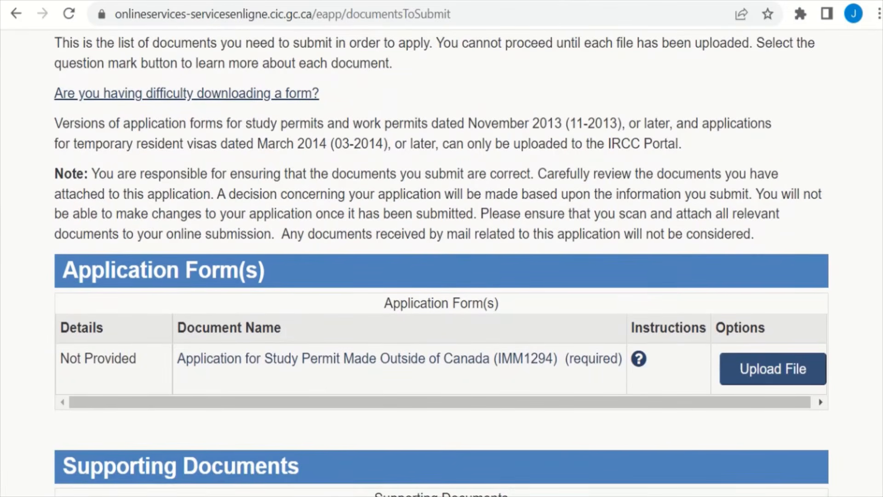
pyautogui.scroll(-3, 442, 276)
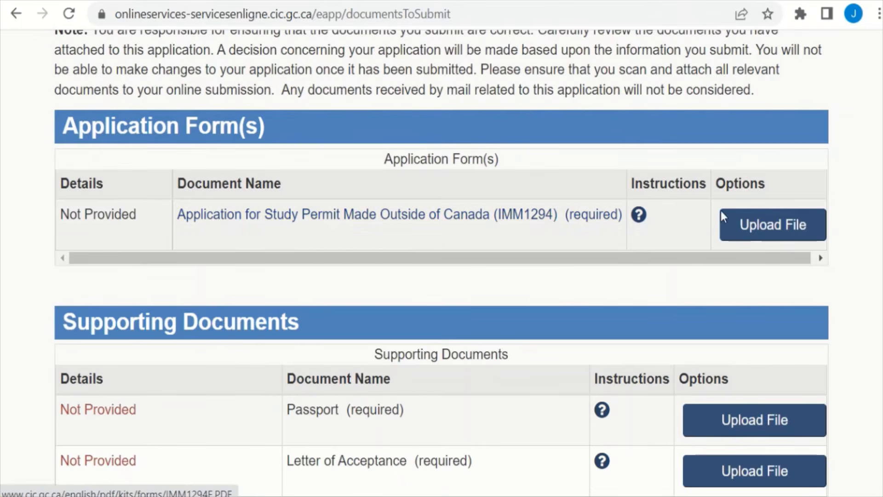
pyautogui.scroll(-1, 441, 262)
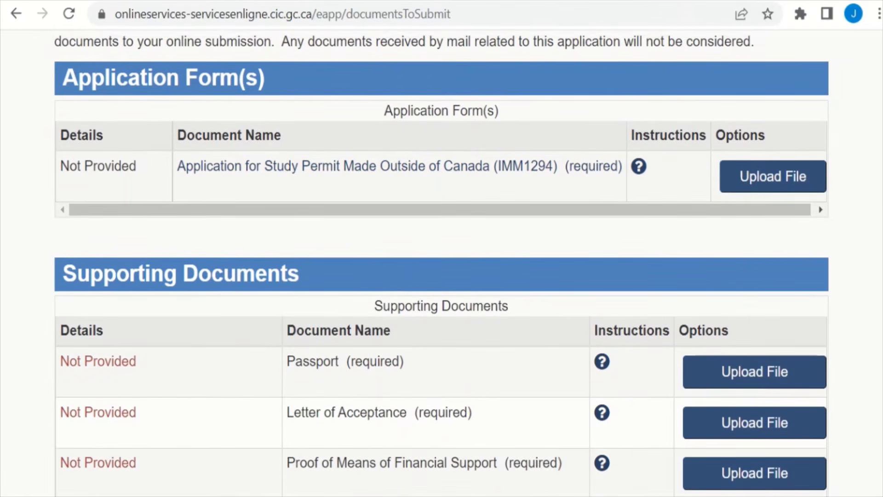
pyautogui.click(482, 171)
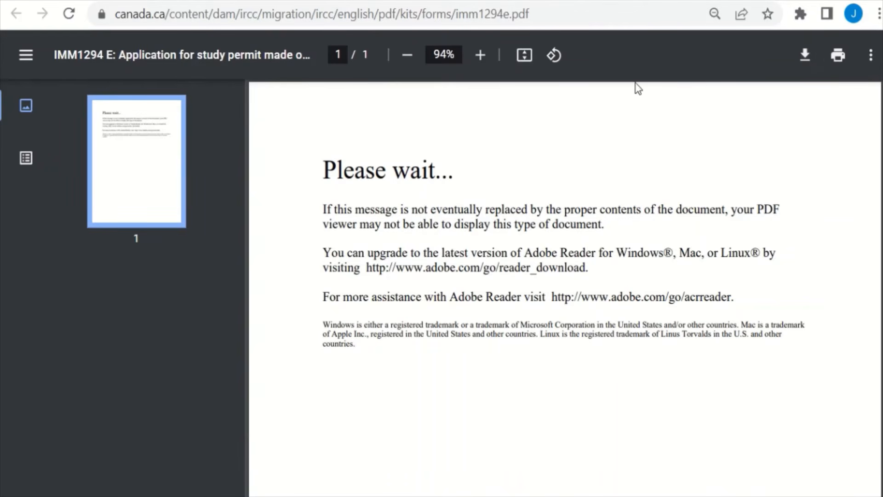
# Step: Close the IMM1294 PDF tab with Ctrl+W to get back to the documentsToSubmit page
pyautogui.moveTo(322, 2)
pyautogui.moveTo(441, 2)
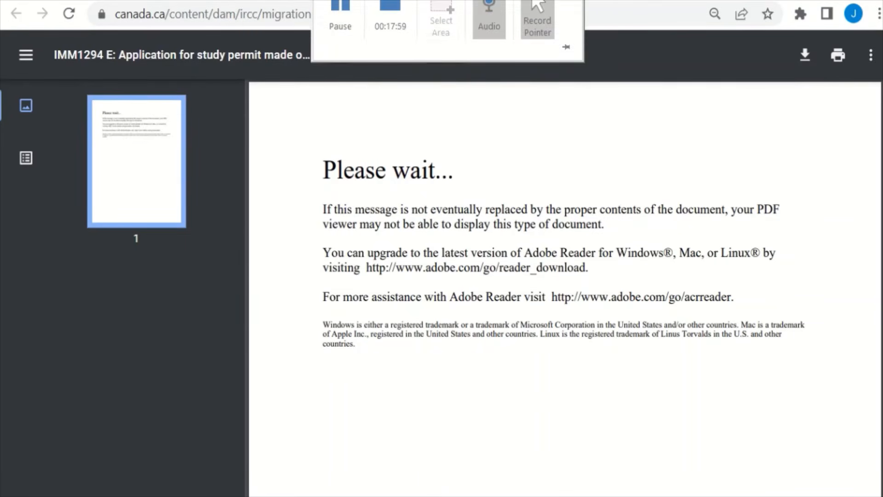
pyautogui.hotkey('ctrl', 'w')
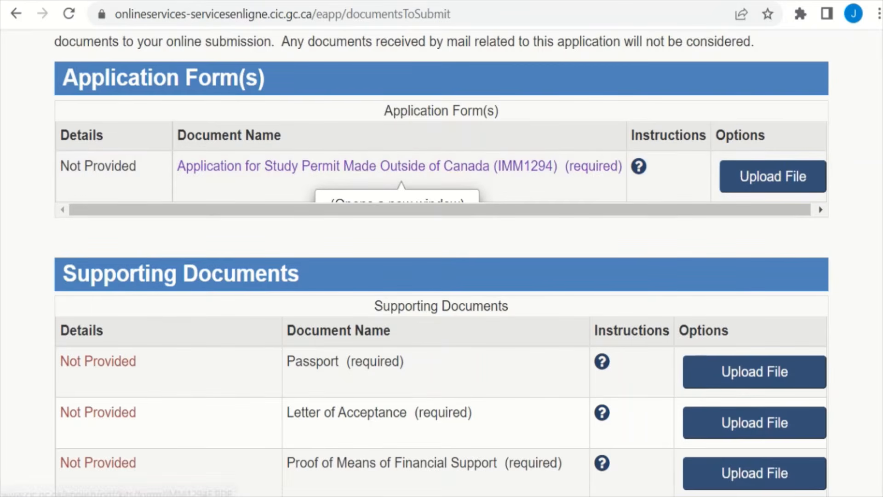
pyautogui.scroll(-4, 442, 263)
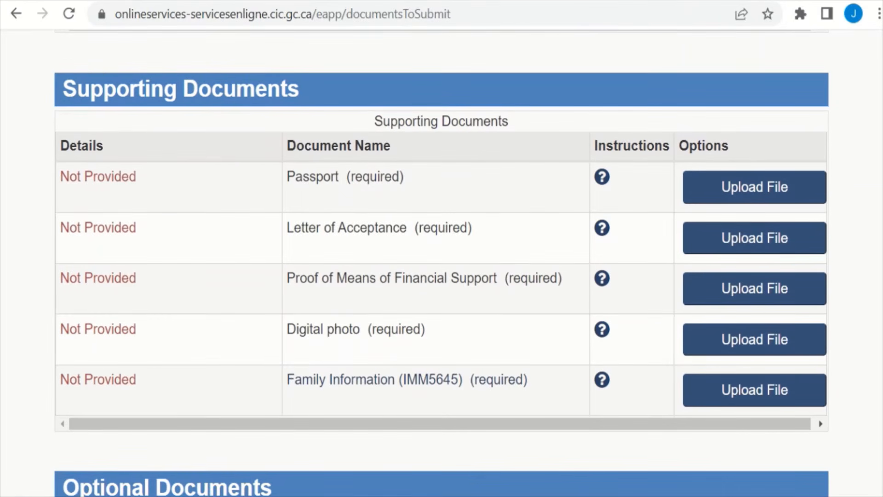
pyautogui.scroll(-1, 840, 207)
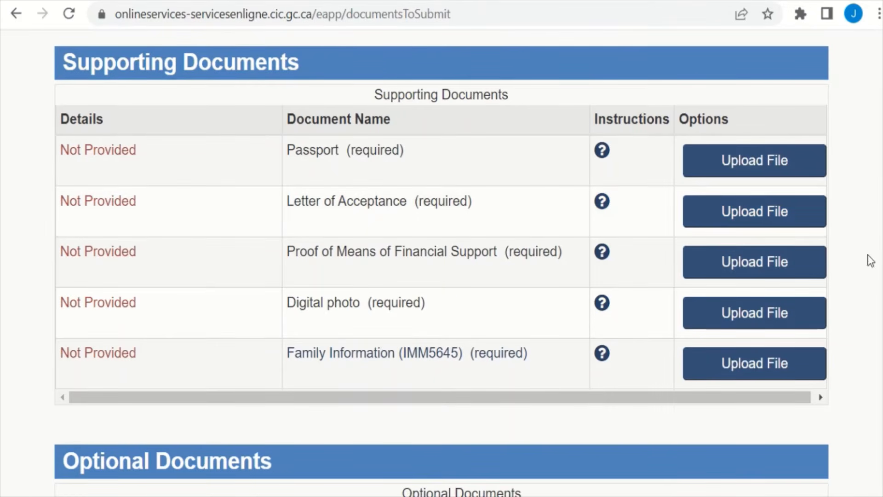
pyautogui.scroll(-2, 442, 262)
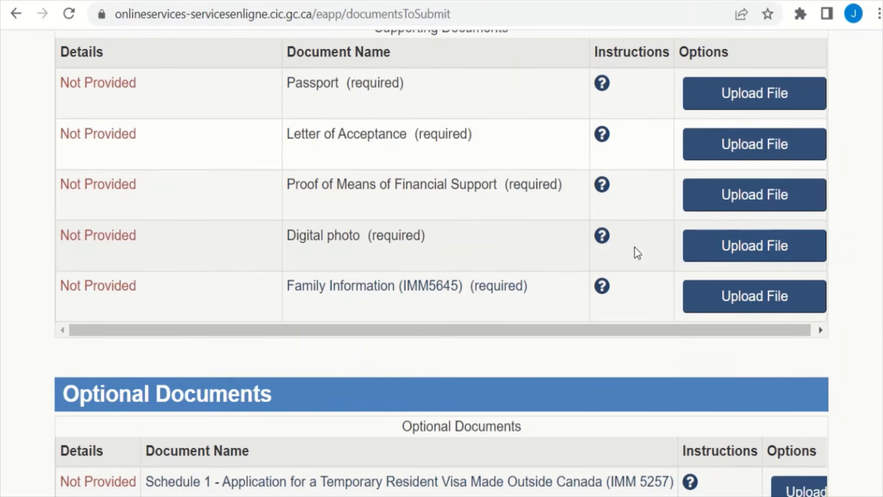
pyautogui.click(601, 237)
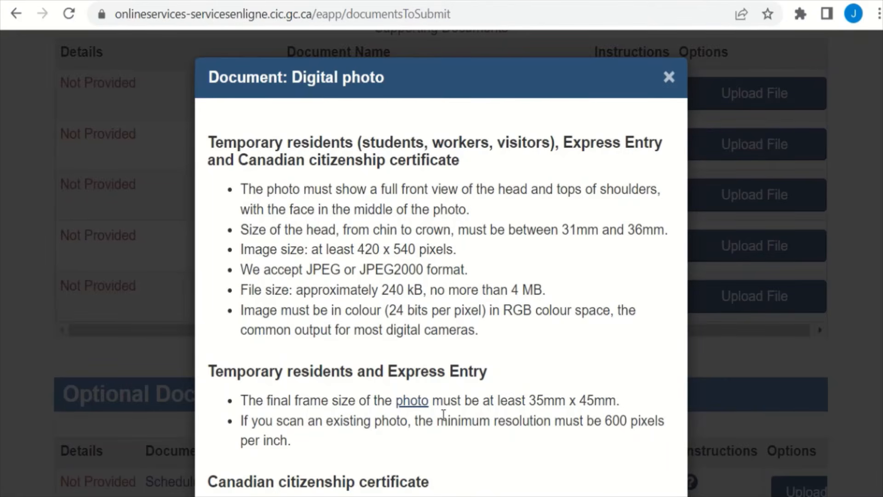
pyautogui.click(407, 404)
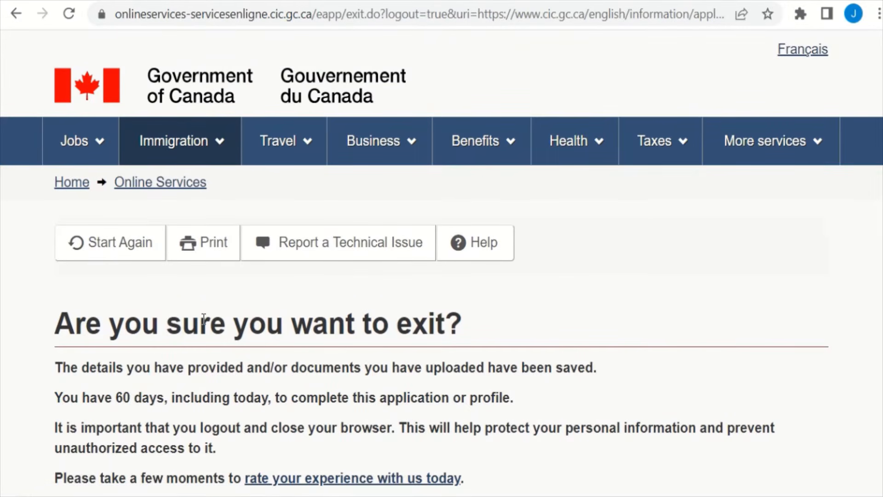
pyautogui.moveTo(55, 2)
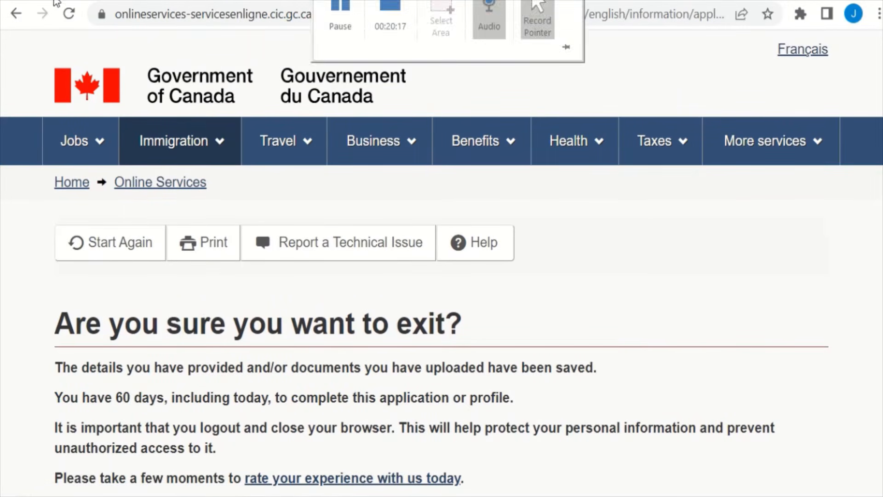
pyautogui.click(17, 13)
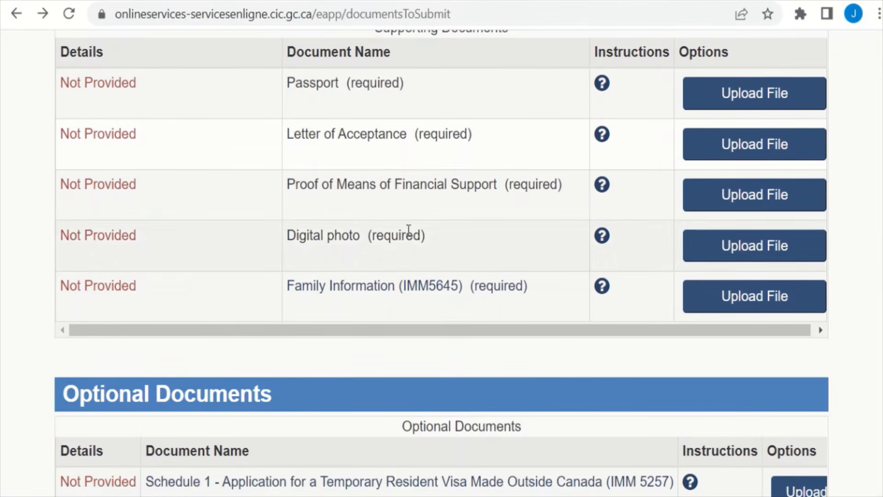
pyautogui.scroll(-2, 879, 313)
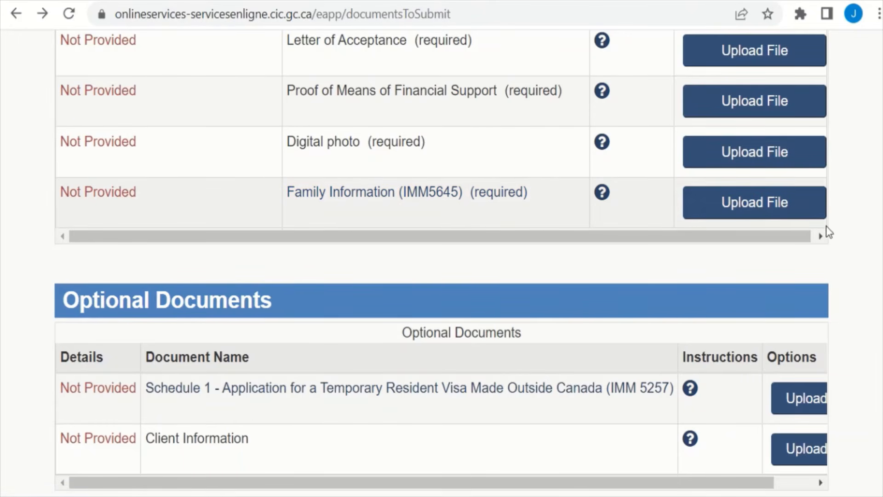
pyautogui.scroll(-5, 710, 262)
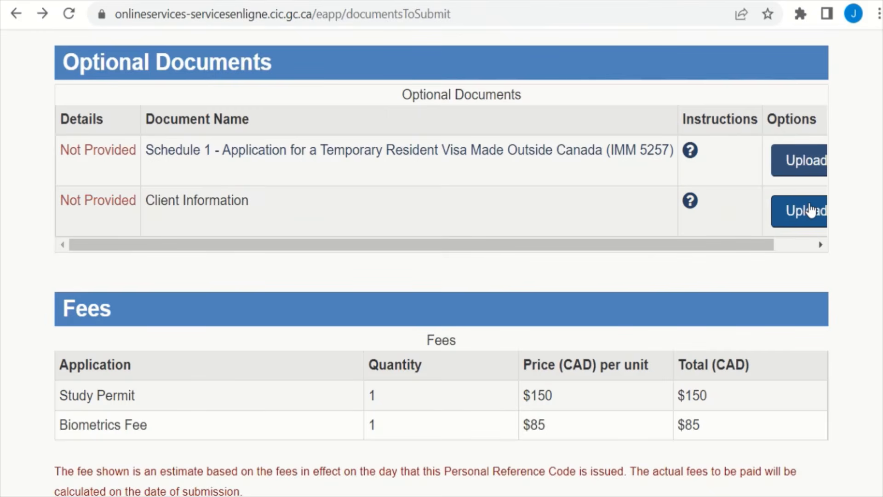
pyautogui.scroll(10, 442, 262)
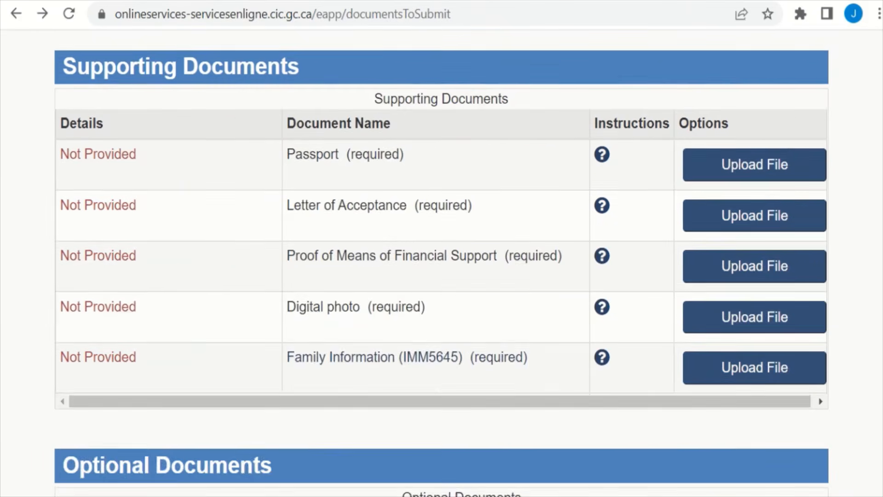
pyautogui.scroll(-9, 441, 262)
pyautogui.scroll(-1, 441, 263)
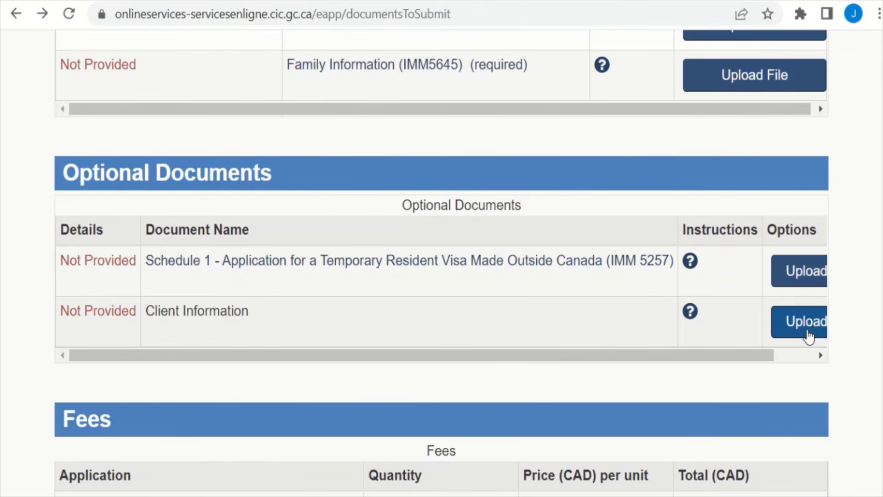
pyautogui.click(808, 335)
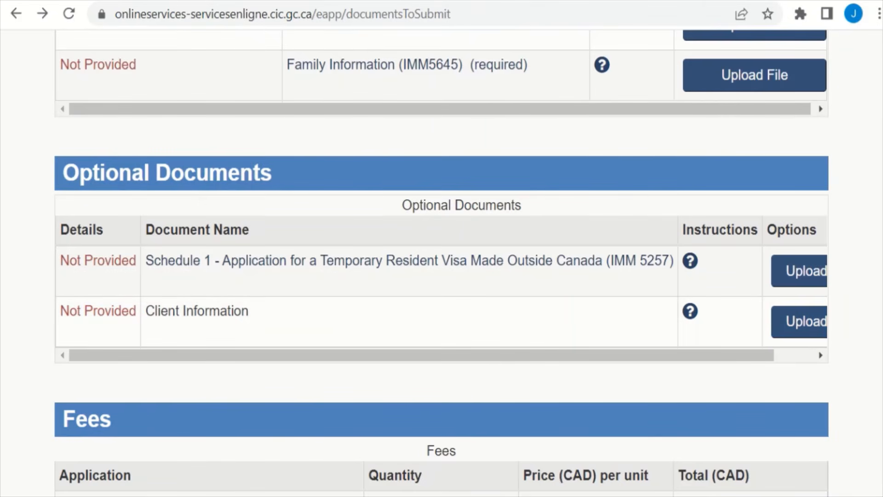
pyautogui.scroll(-2, 854, 322)
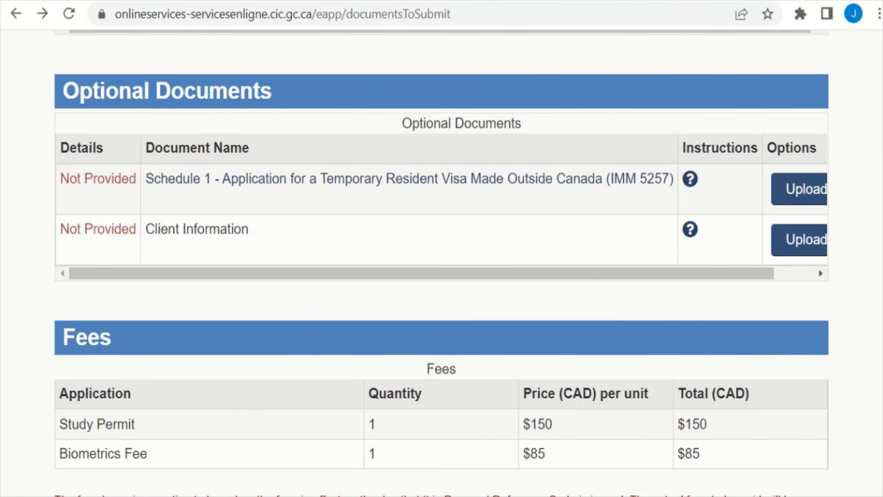
# Step: Browse the checklist down to the Fees table: $150 Study Permit plus $85 Biometrics, $235 total
pyautogui.scroll(-5, 818, 261)
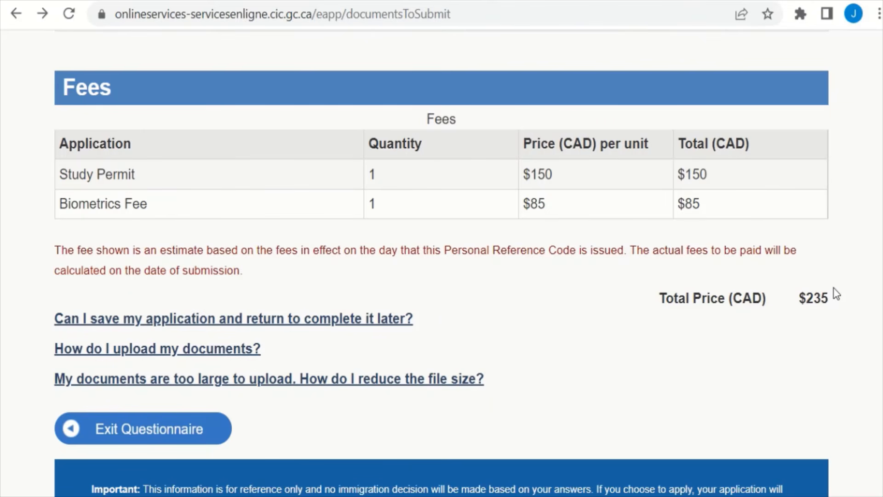
pyautogui.scroll(20, 442, 262)
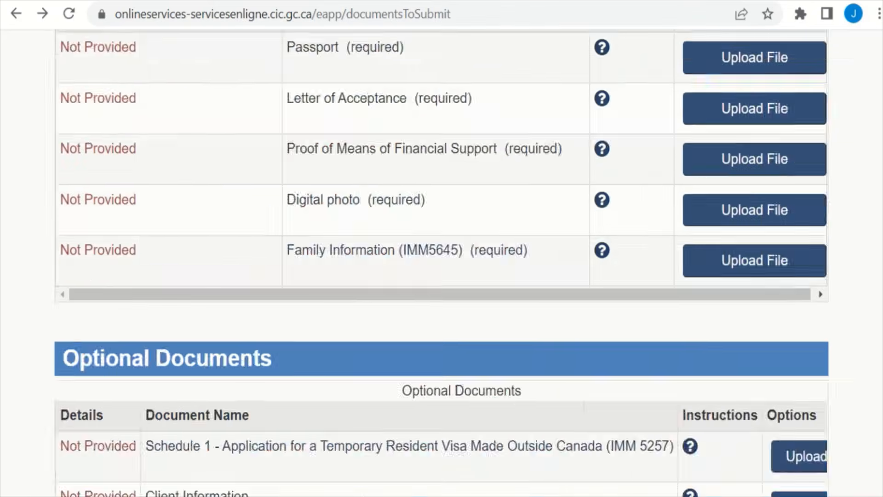
pyautogui.scroll(-20, 844, 203)
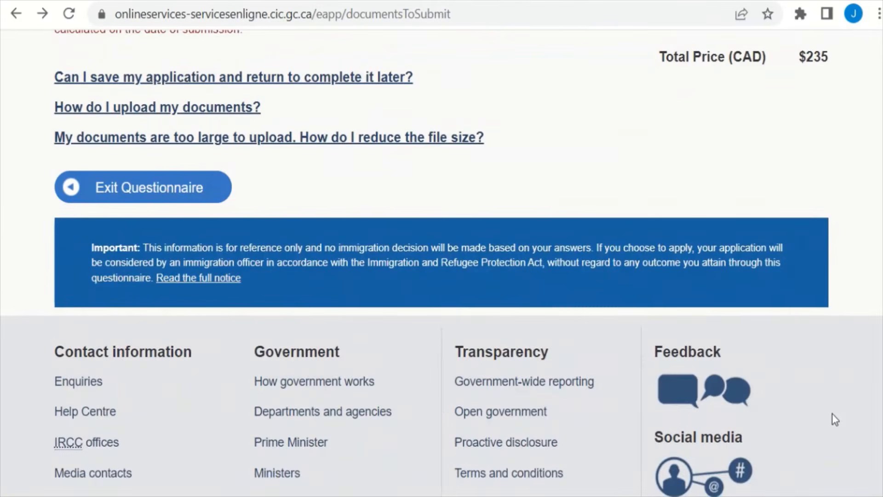
pyautogui.scroll(5, 832, 414)
pyautogui.scroll(5, 846, 374)
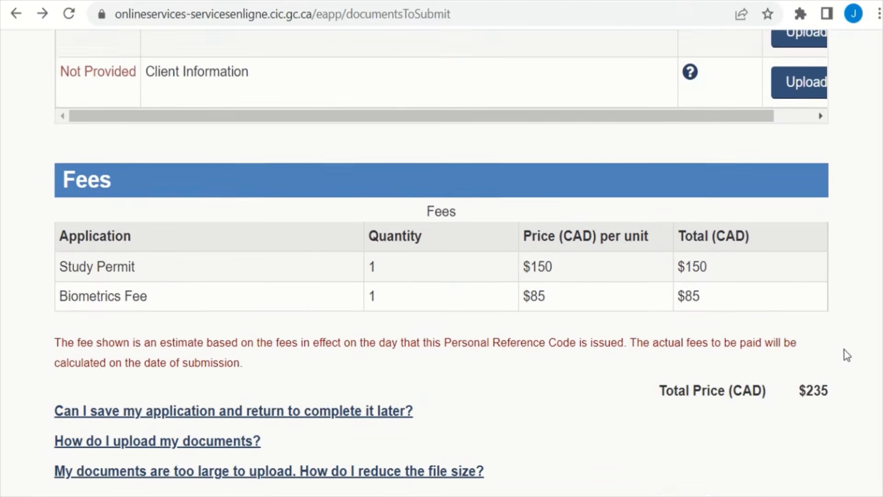
pyautogui.scroll(-13, 838, 336)
pyautogui.scroll(8, 837, 414)
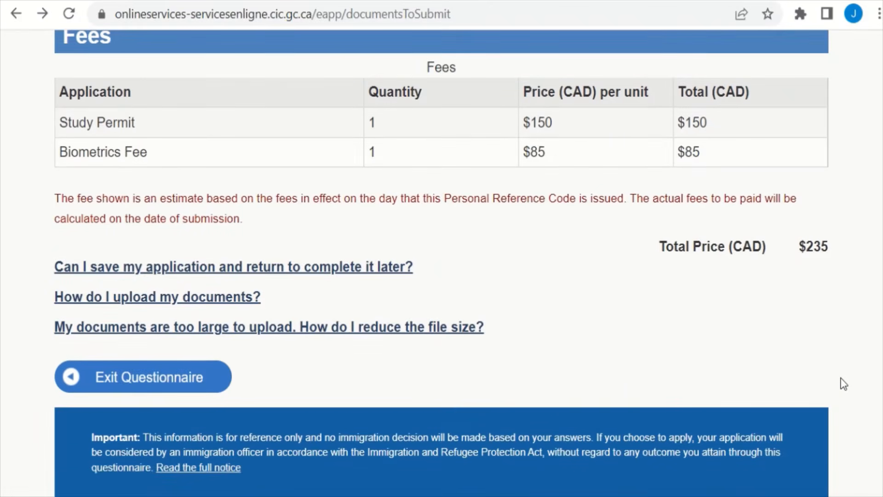
pyautogui.scroll(15, 843, 384)
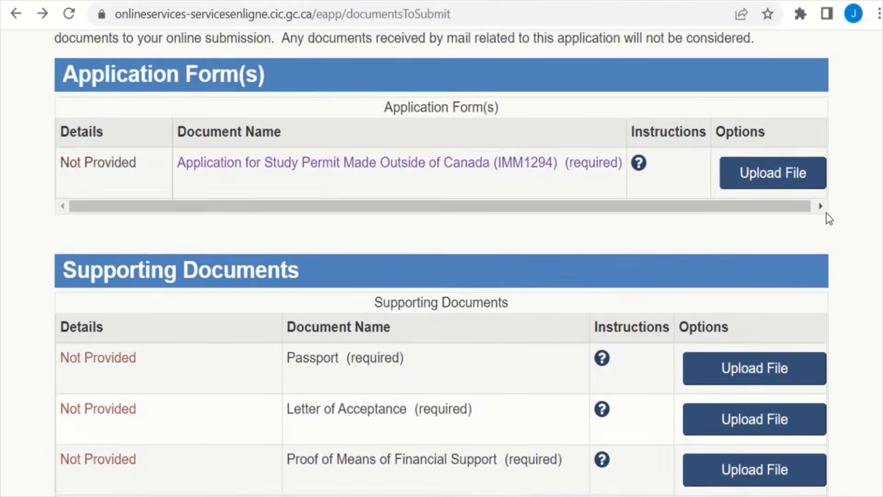
pyautogui.scroll(6, 836, 164)
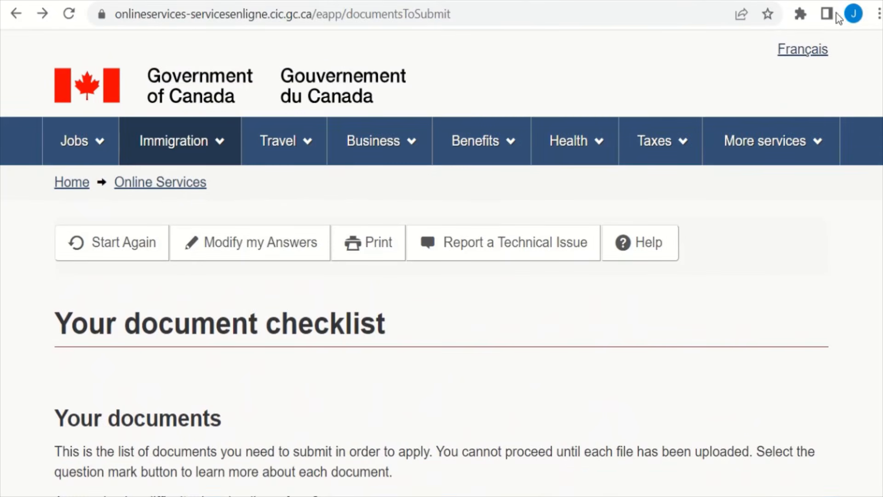
pyautogui.scroll(-6, 828, 120)
pyautogui.scroll(3, 839, 141)
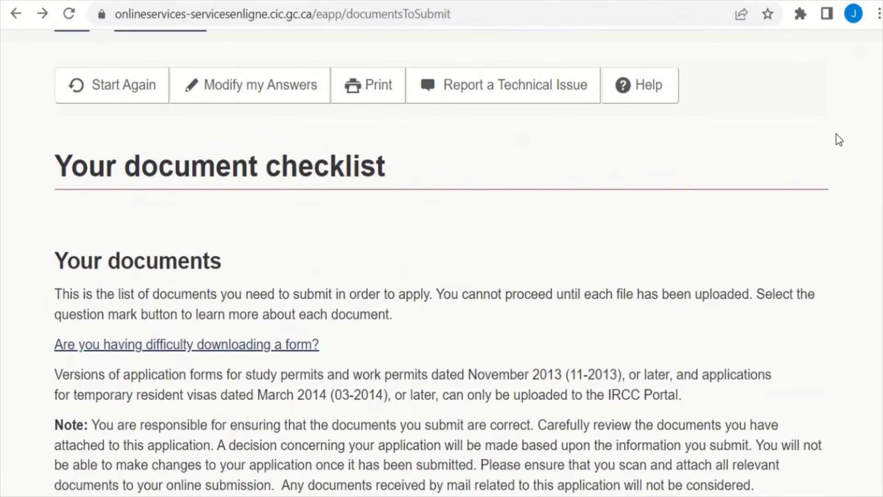
pyautogui.scroll(-15, 838, 249)
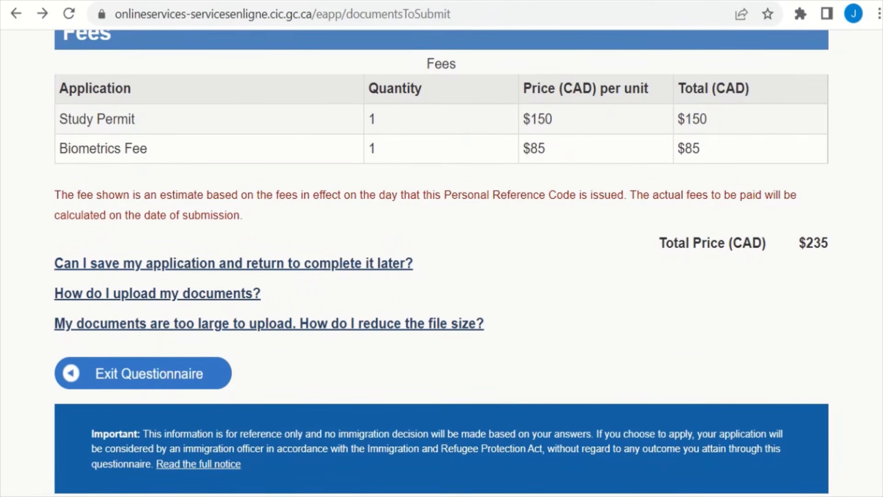
# Step: Go back to the top of the checklist to the Your documents introduction
pyautogui.moveTo(381, 13)
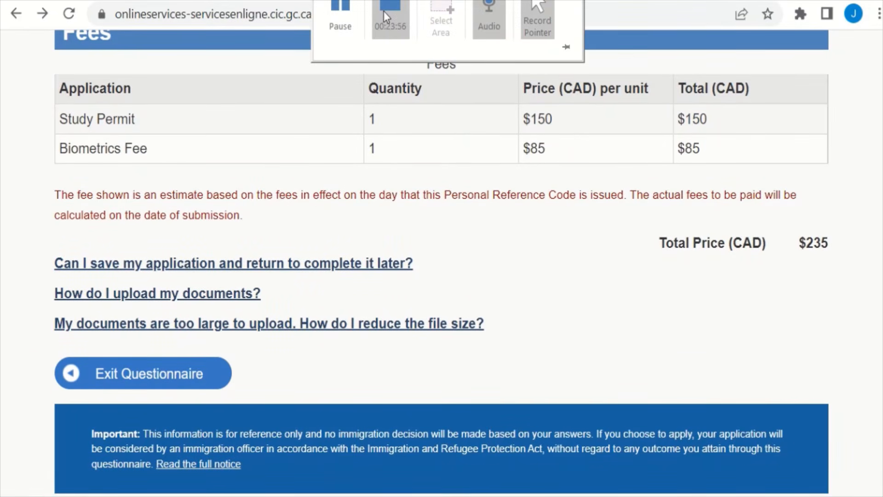
pyautogui.click(349, 10)
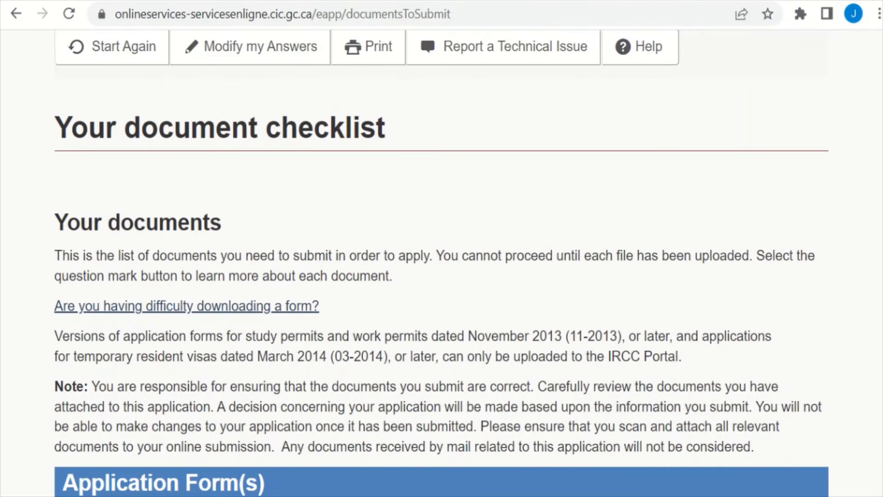
# Step: Look through the Application Form(s) and Supporting Documents, all marked Not Provided
pyautogui.scroll(-10, 441, 249)
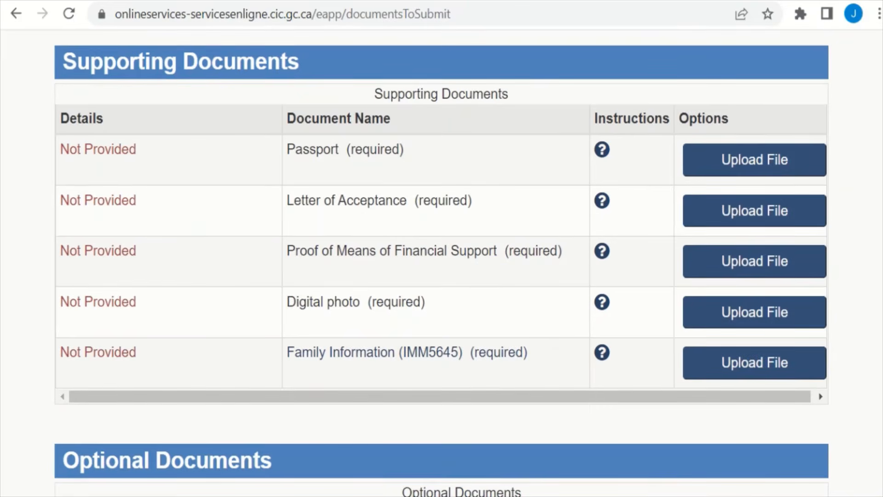
pyautogui.scroll(-3, 875, 173)
pyautogui.scroll(12, 875, 172)
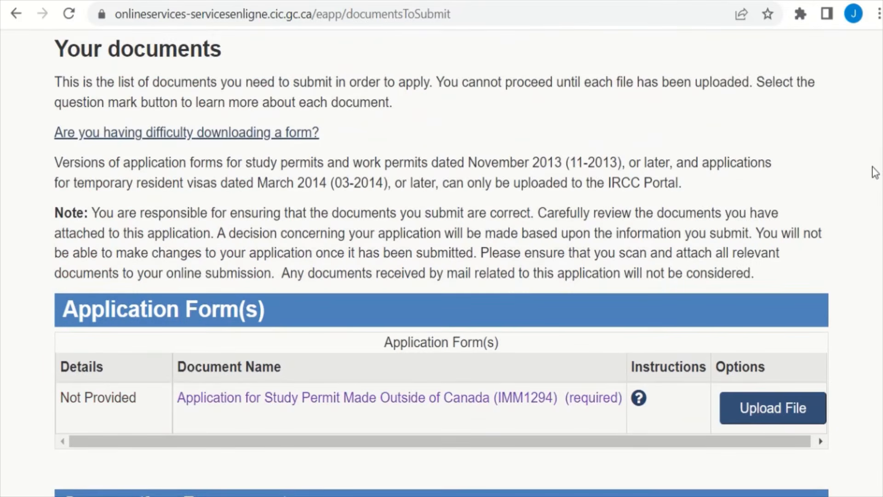
pyautogui.scroll(-3, 875, 172)
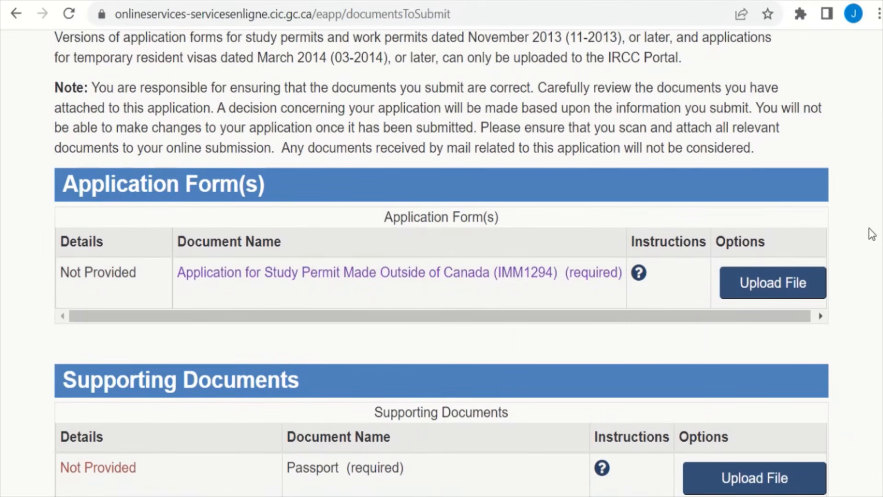
pyautogui.scroll(-20, 442, 263)
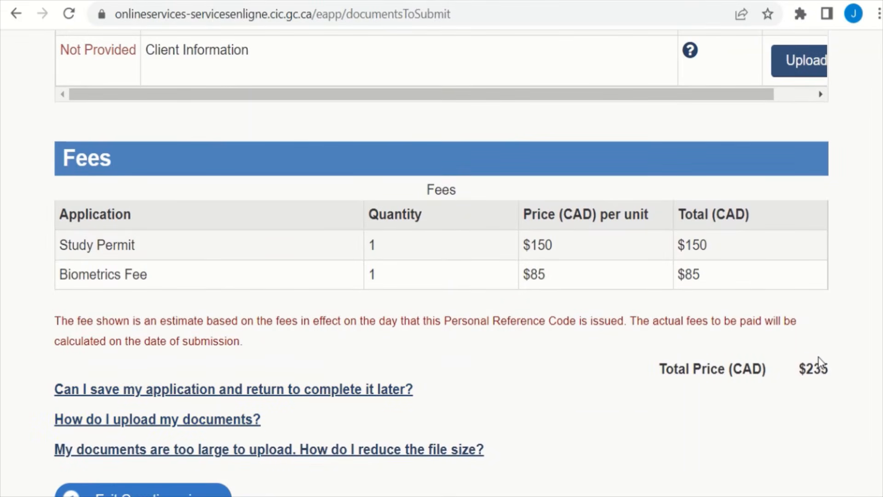
pyautogui.scroll(7, 881, 286)
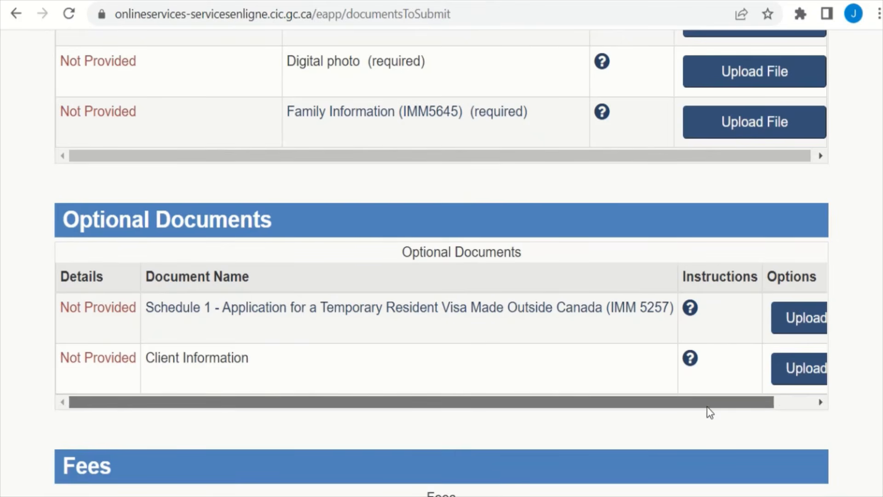
# Step: Show the Upload File buttons for optional Schedule 1 (IMM 5257) and Client Information
pyautogui.moveTo(707, 407); pyautogui.dragTo(769, 405)
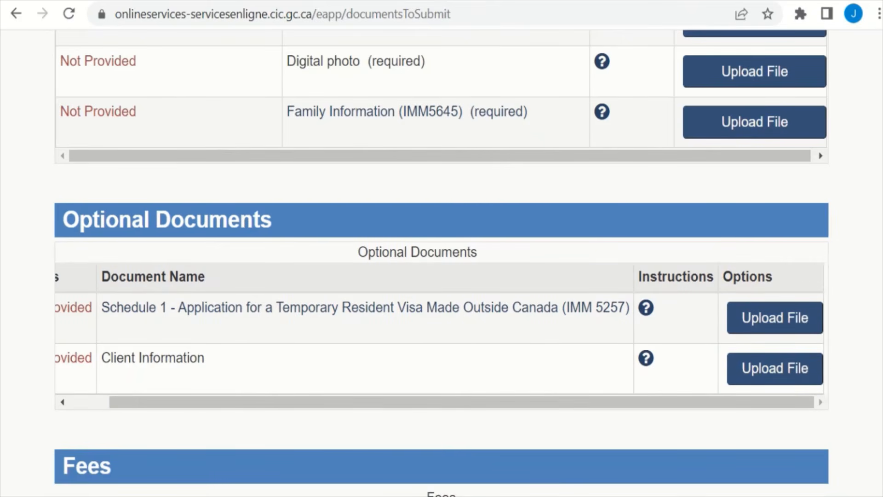
pyautogui.scroll(15, 879, 176)
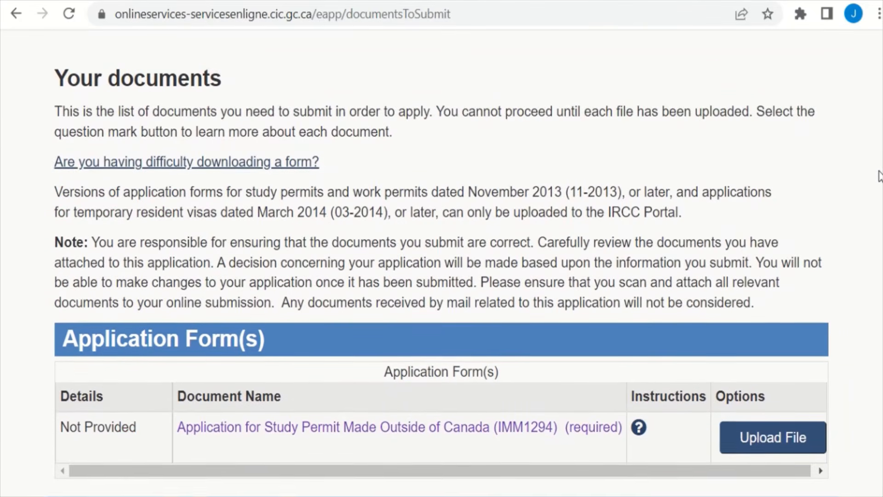
pyautogui.scroll(-1, 879, 176)
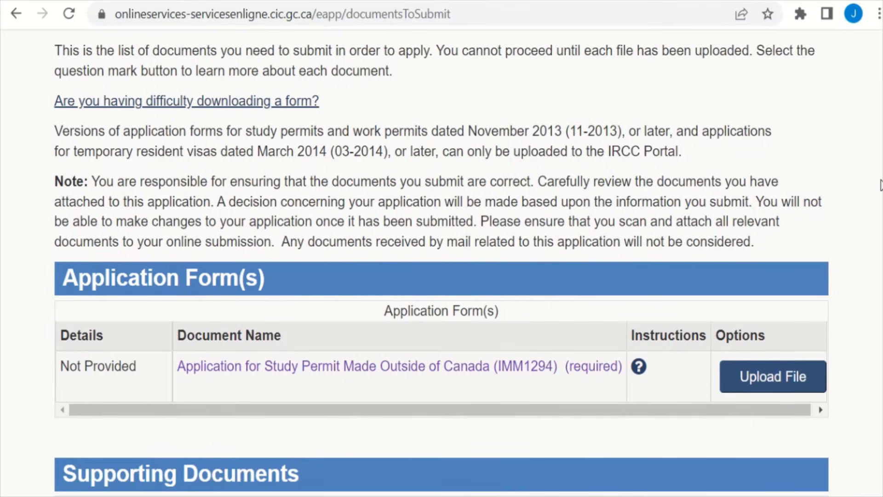
pyautogui.scroll(-3, 879, 184)
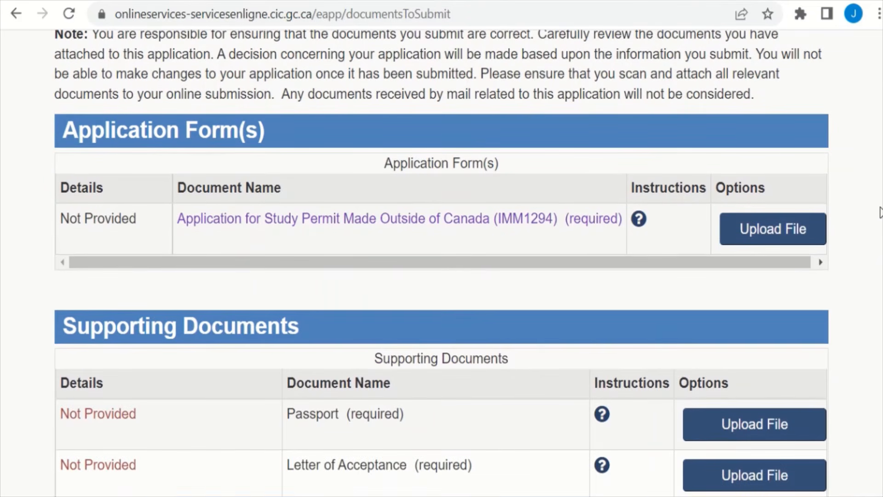
pyautogui.scroll(-3, 880, 214)
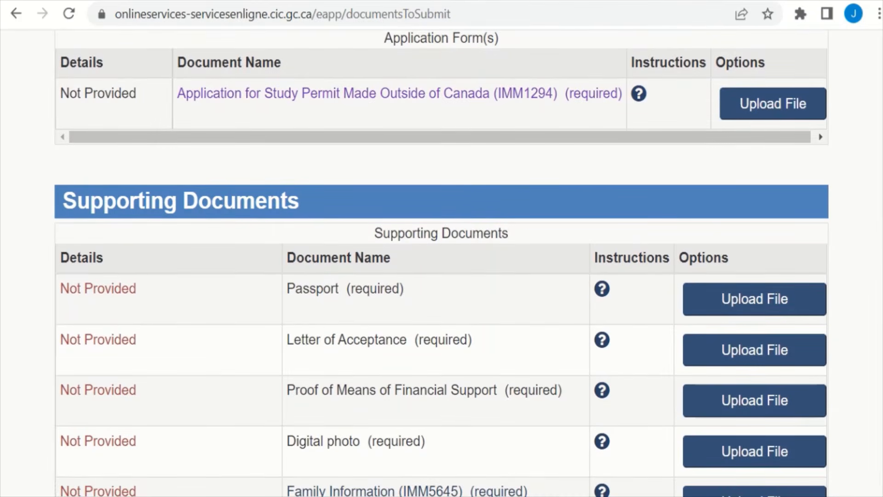
pyautogui.scroll(-1, 879, 214)
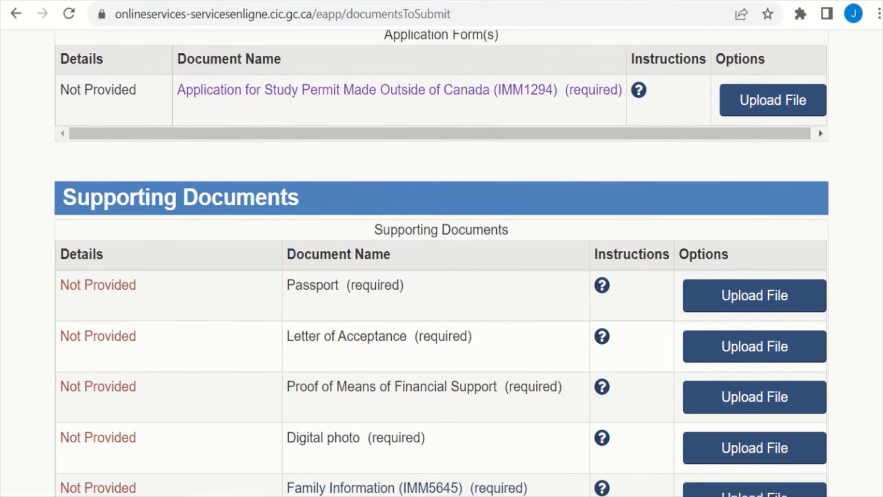
pyautogui.scroll(1, 441, 276)
pyautogui.scroll(-2, 441, 260)
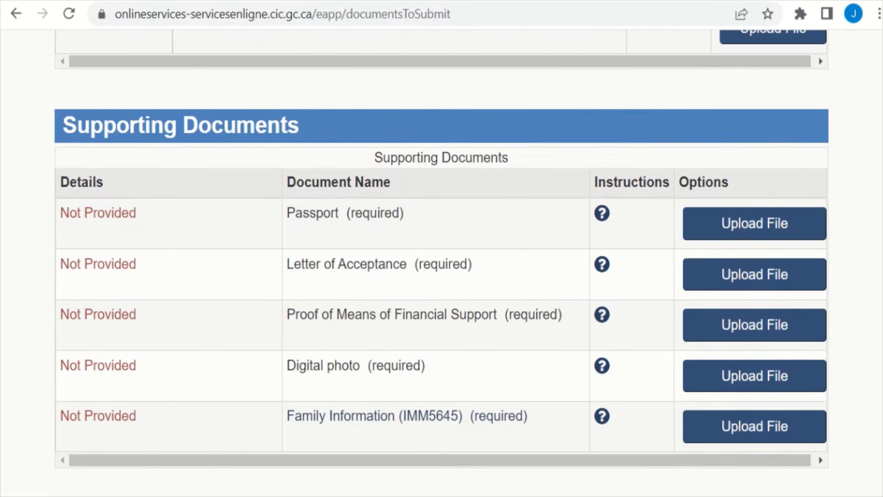
pyautogui.scroll(1, 442, 257)
pyautogui.scroll(-7, 442, 258)
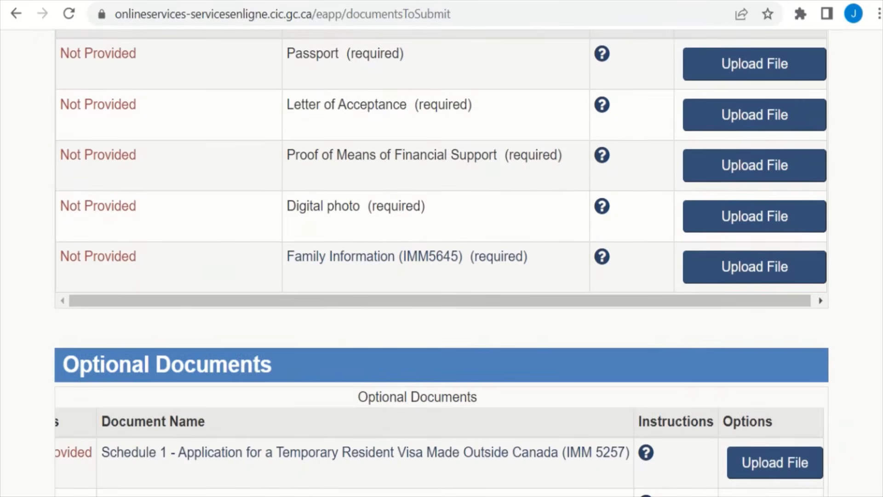
pyautogui.scroll(-1, 442, 257)
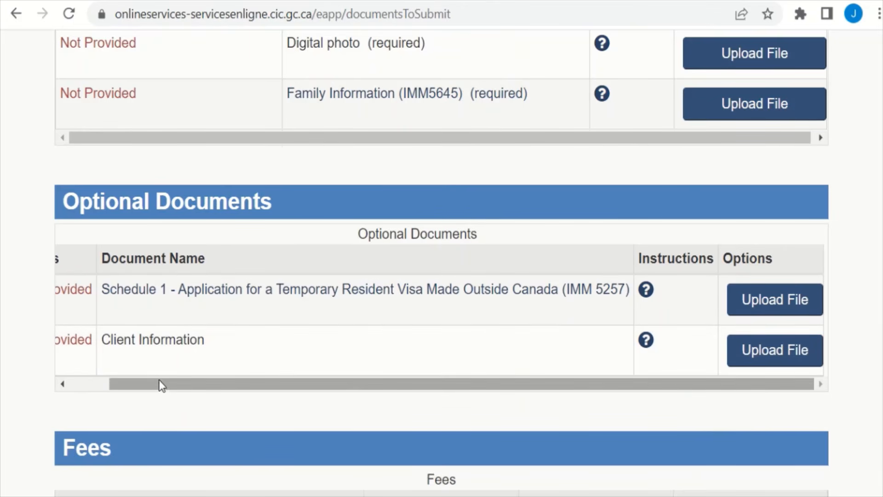
# Step: Start an upload for the optional Client Information document, then scroll back toward the checklist top
pyautogui.moveTo(164, 387); pyautogui.dragTo(87, 387)
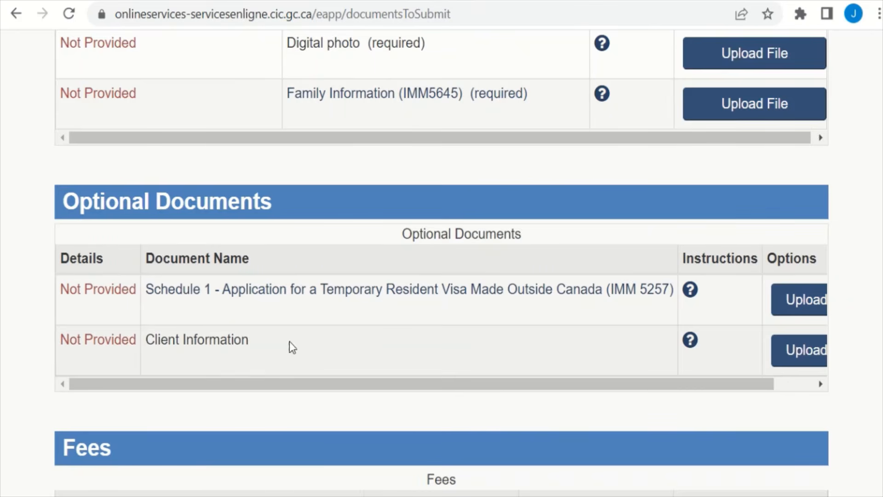
pyautogui.moveTo(428, 386); pyautogui.dragTo(577, 379)
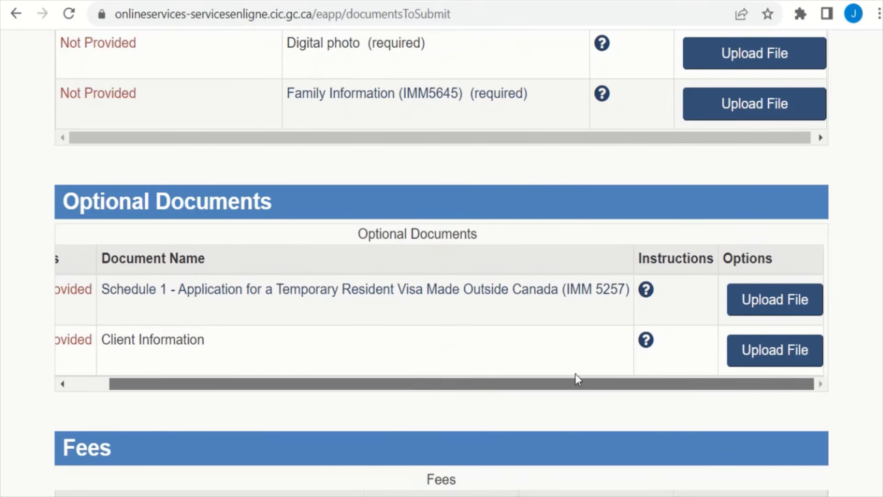
pyautogui.click(782, 371)
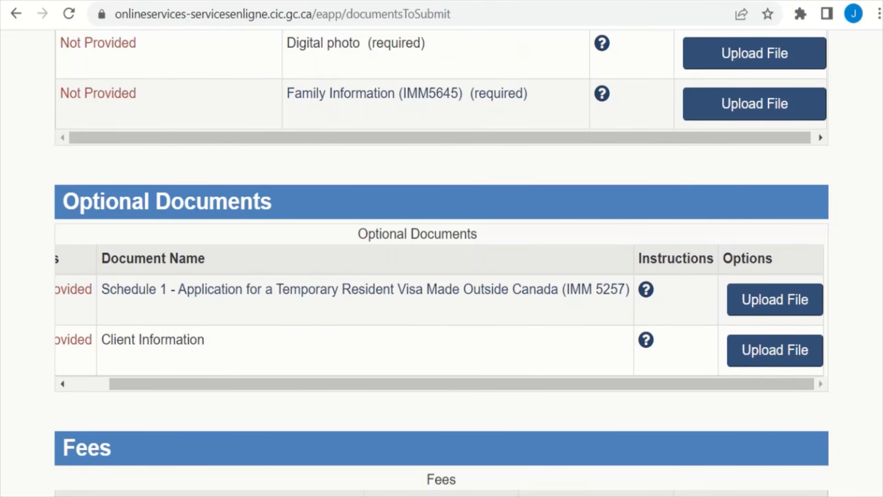
pyautogui.scroll(15, 441, 249)
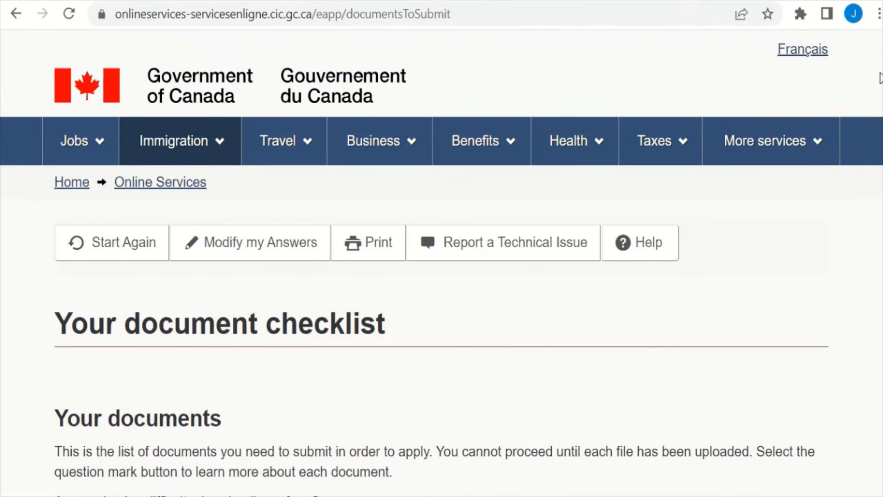